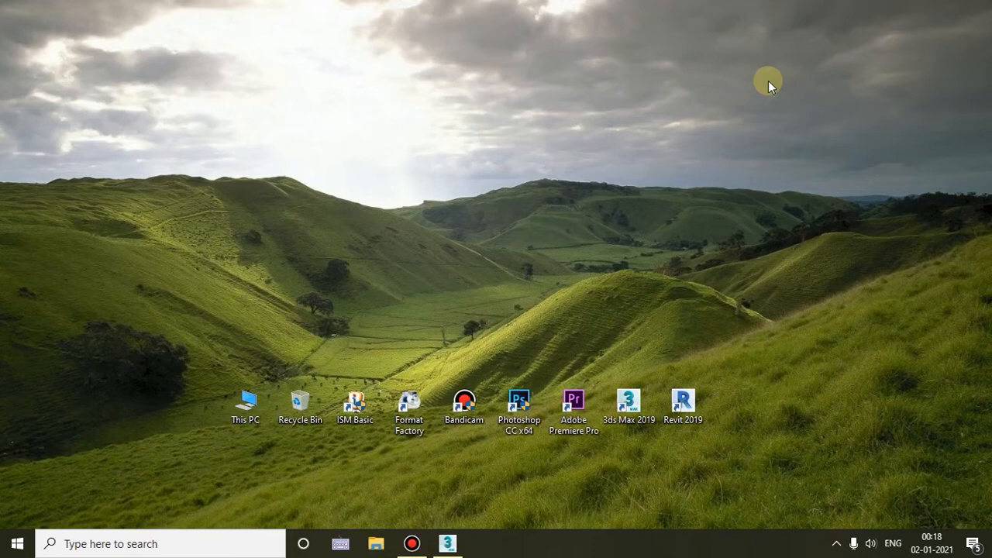
{"action": "right_click", "coordinate": [728, 130]}
{"action": "left_click", "coordinate": [804, 177]}
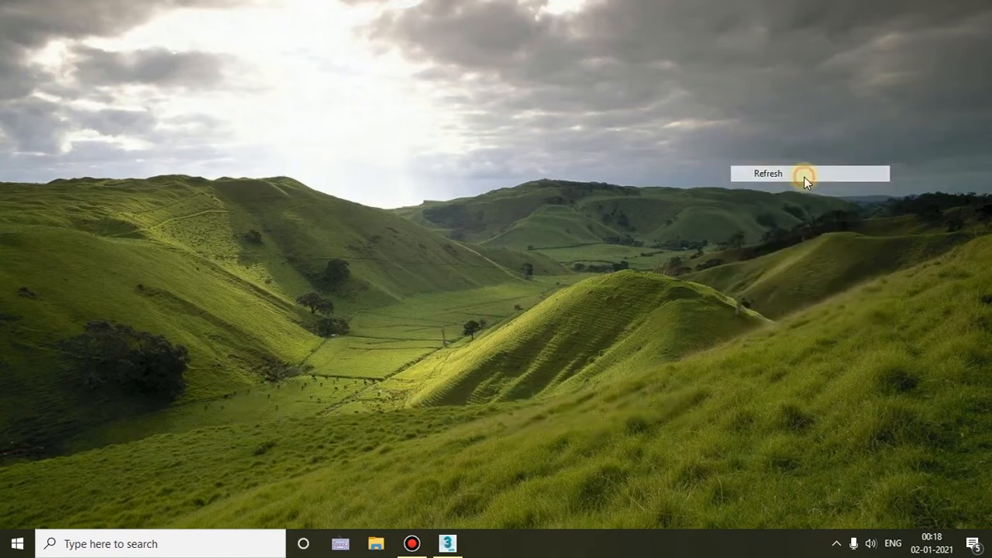
{"action": "right_click", "coordinate": [475, 242]}
{"action": "left_click", "coordinate": [510, 285]}
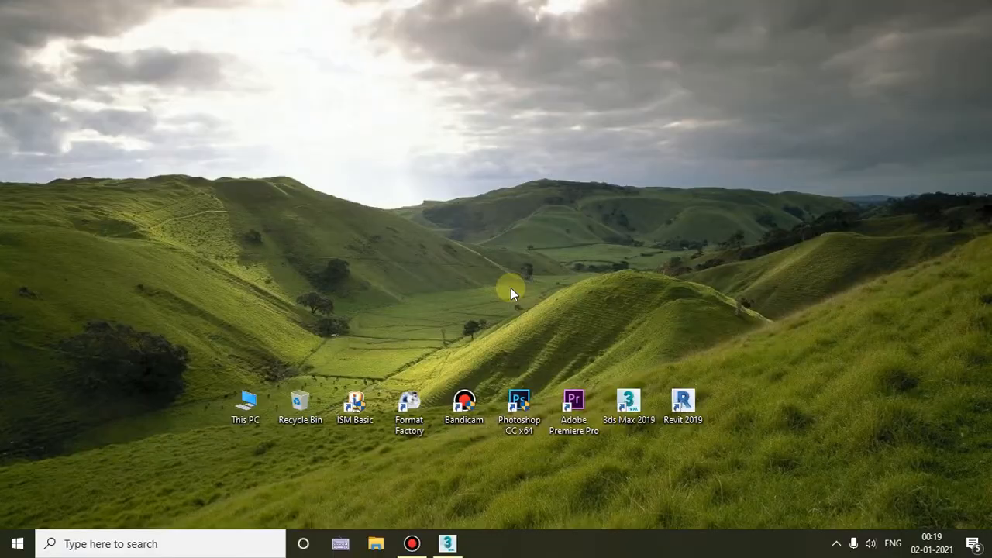
{"action": "right_click", "coordinate": [514, 173]}
{"action": "left_click", "coordinate": [551, 215]}
{"action": "right_click", "coordinate": [550, 214]}
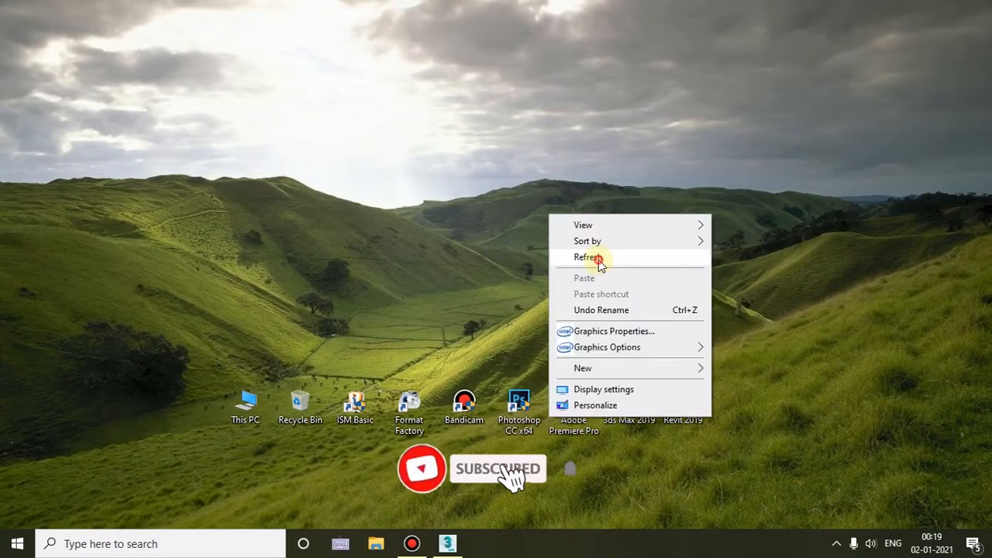
{"action": "left_click", "coordinate": [597, 258]}
{"action": "right_click", "coordinate": [600, 257]}
{"action": "left_click", "coordinate": [628, 301]}
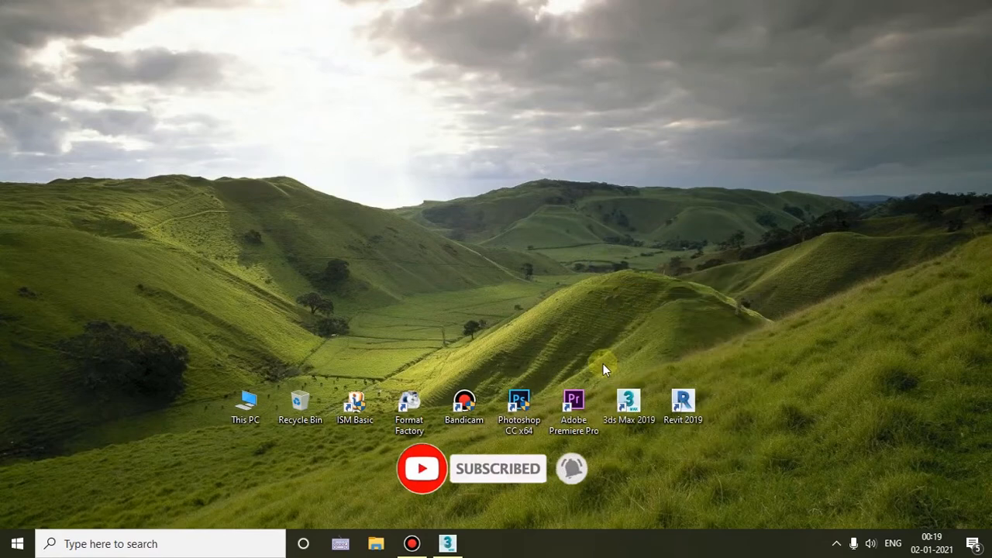
{"action": "mouse_move", "coordinate": [205, 369]}
{"action": "left_mouse_down"}
{"action": "mouse_move", "coordinate": [796, 474]}
{"action": "mouse_move", "coordinate": [277, 372]}
{"action": "mouse_move", "coordinate": [217, 389]}
{"action": "mouse_move", "coordinate": [203, 371]}
{"action": "mouse_move", "coordinate": [713, 470]}
{"action": "mouse_move", "coordinate": [715, 444]}
{"action": "mouse_move", "coordinate": [231, 393]}
{"action": "mouse_move", "coordinate": [210, 380]}
{"action": "left_mouse_up"}
{"action": "left_click", "coordinate": [314, 440]}
{"action": "left_click", "coordinate": [509, 438]}
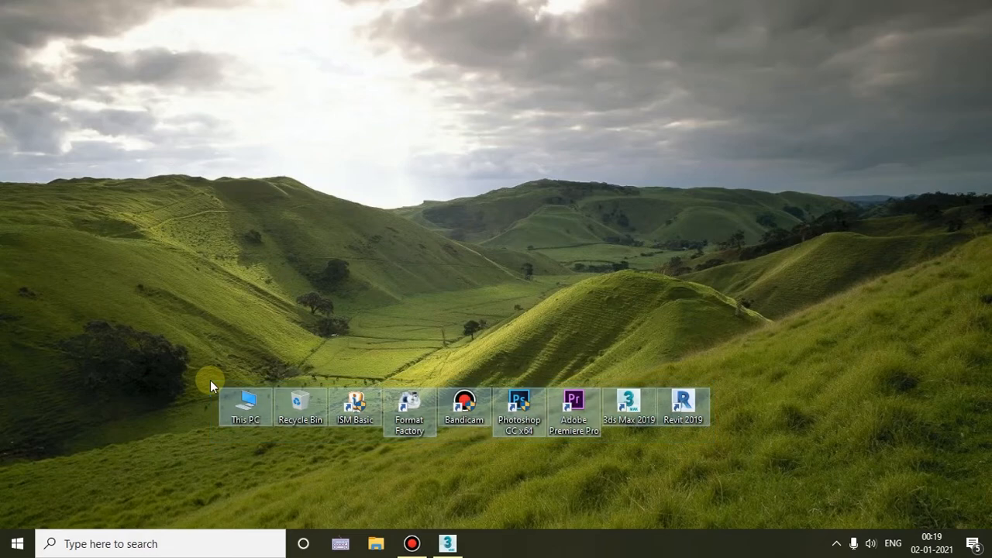
{"action": "right_click", "coordinate": [463, 284]}
{"action": "left_click", "coordinate": [520, 328]}
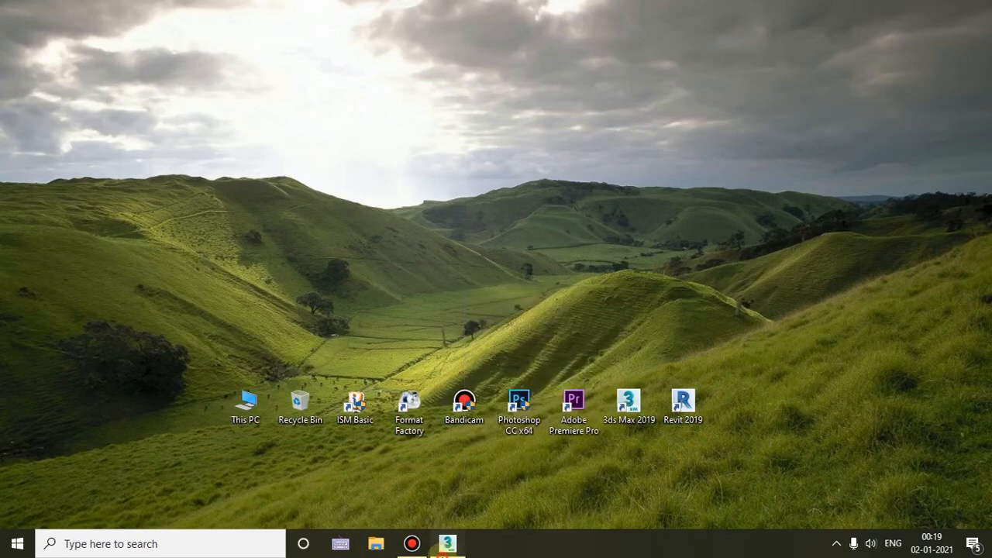
Switch to 3ds Max and draw a sphere of about 55 cm radius near the grid origin in the maximized Perspective view.
{"action": "left_click", "coordinate": [447, 544]}
{"action": "left_click", "coordinate": [732, 152]}
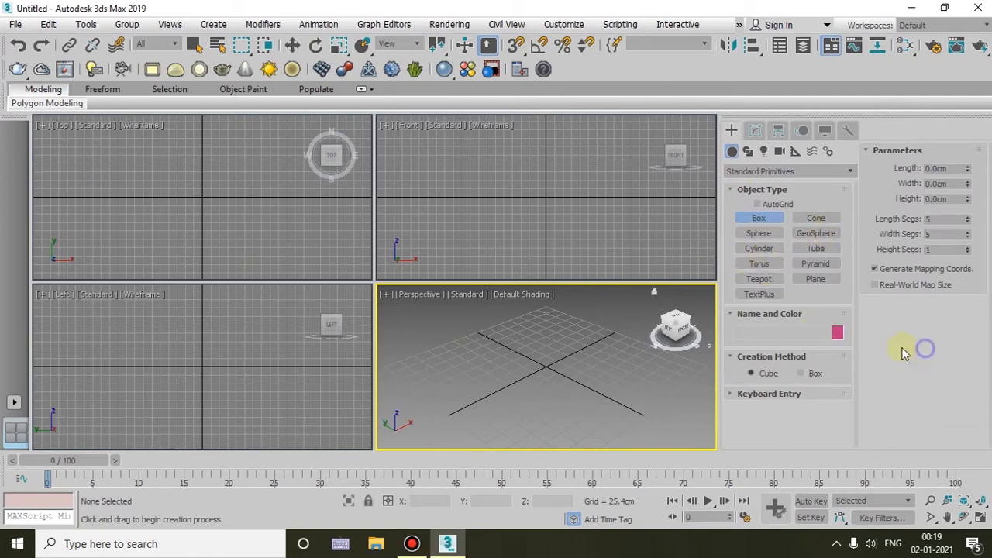
{"action": "right_click", "coordinate": [520, 354]}
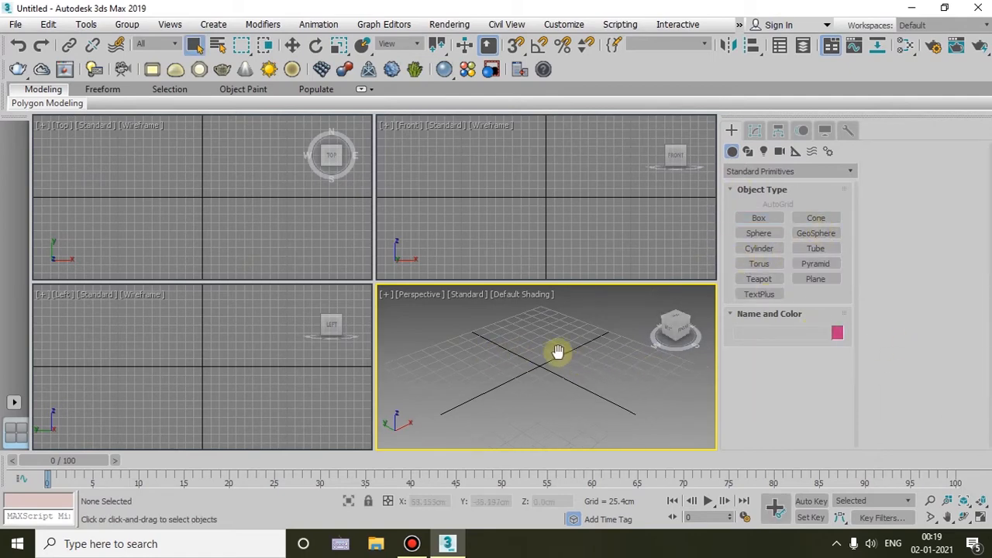
{"action": "middle_click_drag", "start_coordinate": [558, 353], "coordinate": [553, 354]}
{"action": "key", "text": "alt+w"}
{"action": "middle_click_drag", "start_coordinate": [451, 345], "coordinate": [502, 335], "text": "alt"}
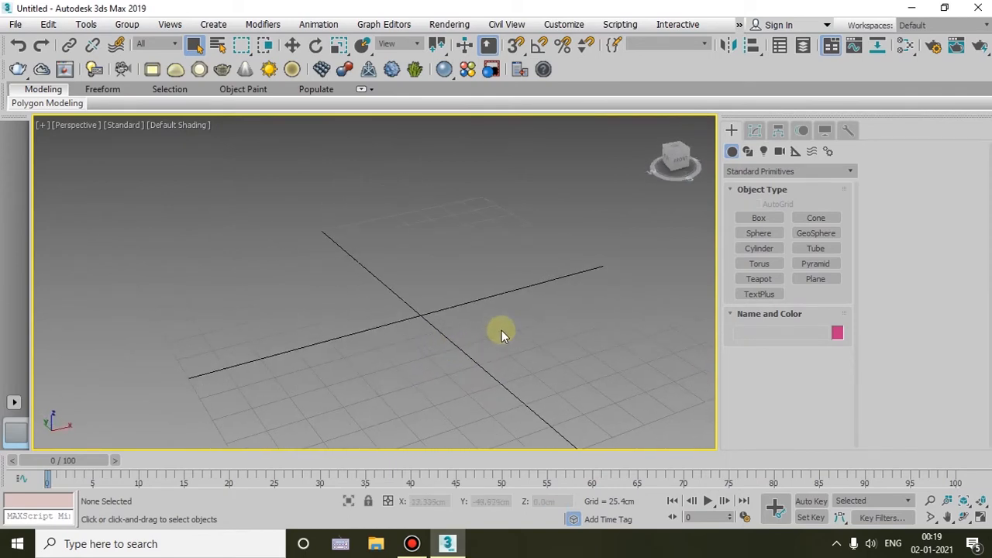
{"action": "left_click", "coordinate": [760, 233]}
{"action": "left_click_drag", "start_coordinate": [421, 310], "coordinate": [439, 348]}
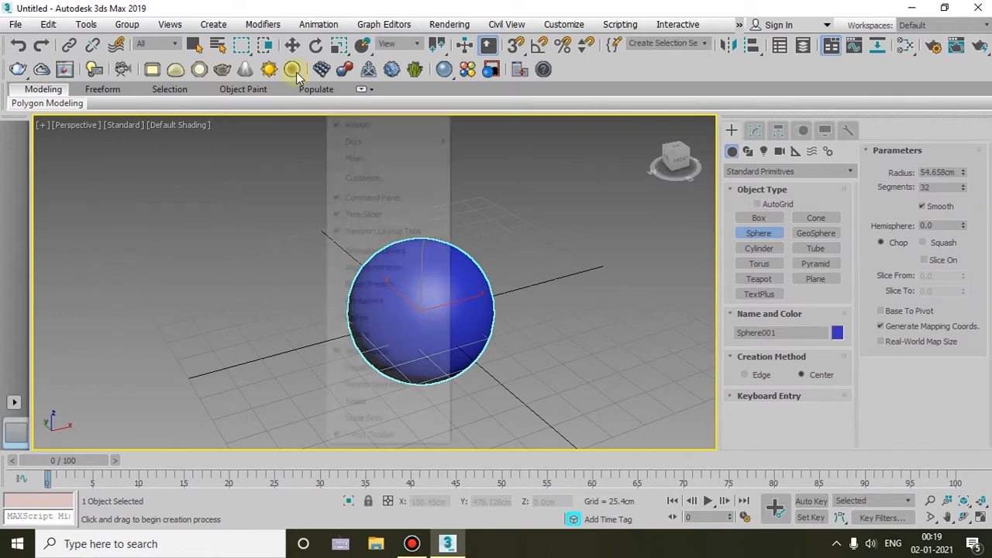
Move the sphere up above the grid to a Z position of about 79 cm and restore the four-viewport layout.
{"action": "left_click", "coordinate": [292, 44]}
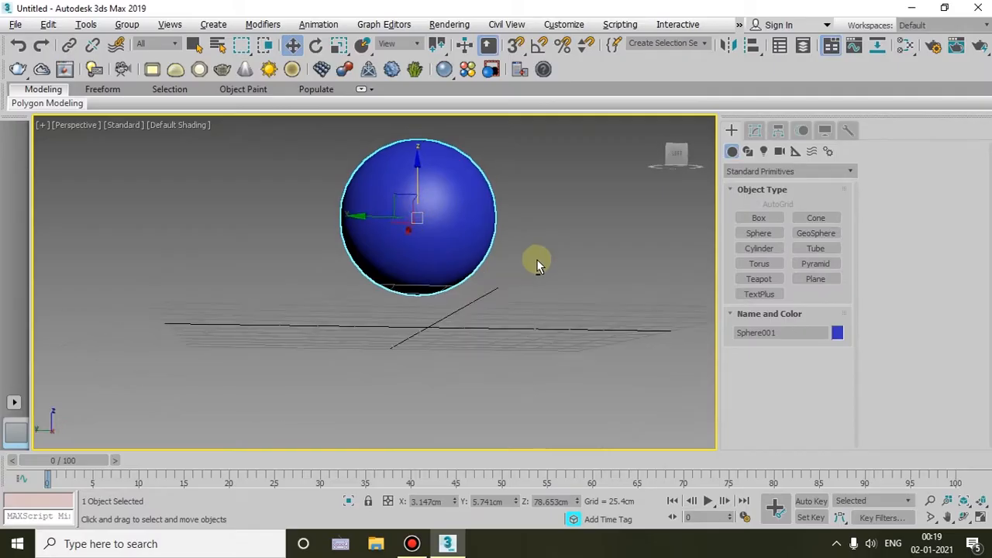
{"action": "middle_click_drag", "start_coordinate": [536, 260], "coordinate": [573, 328], "text": "alt"}
{"action": "key", "text": "alt+w"}
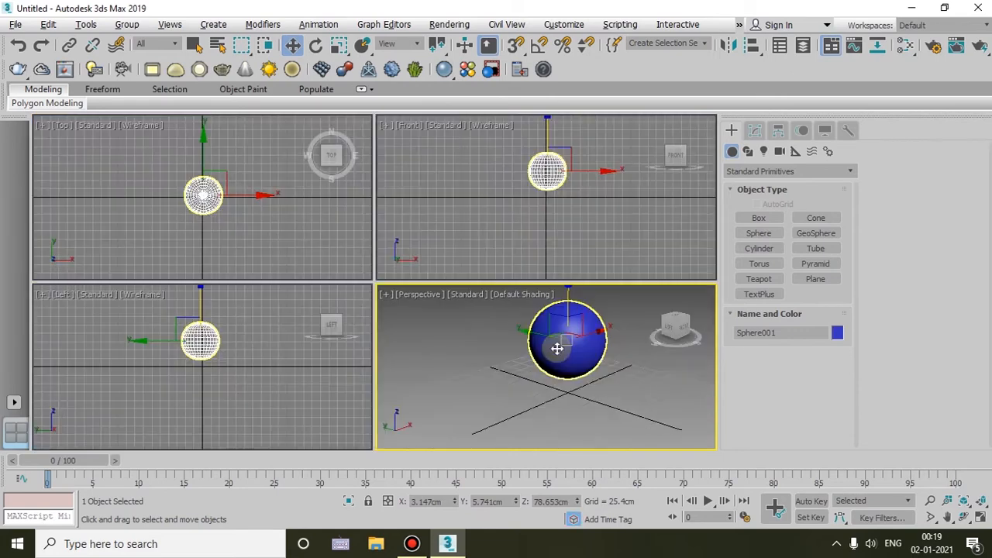
Draw a plane about 187 by 197 cm around the sphere in the Top view and set its X and Y positions to 0.
{"action": "left_click", "coordinate": [820, 280]}
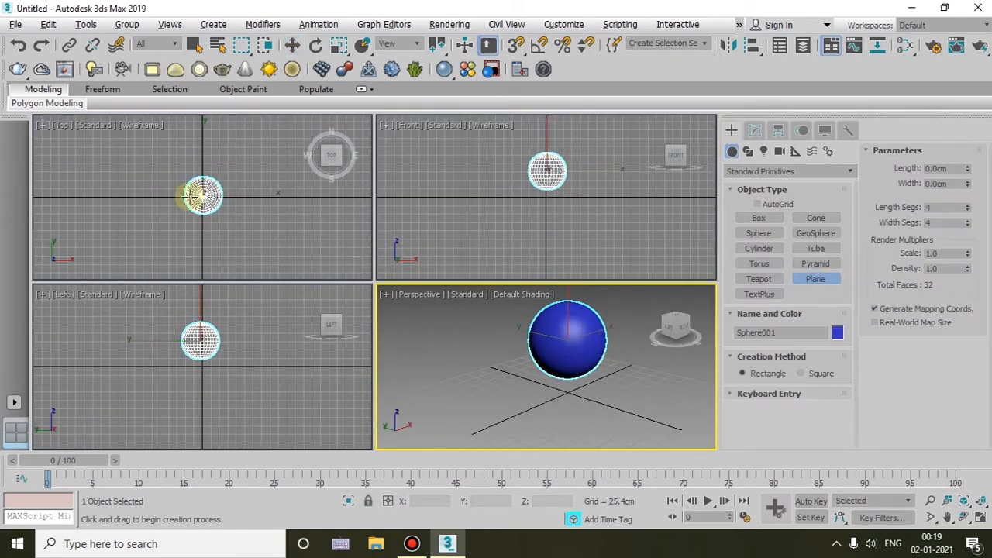
{"action": "left_click_drag", "start_coordinate": [174, 170], "coordinate": [240, 231]}
{"action": "left_click", "coordinate": [292, 44]}
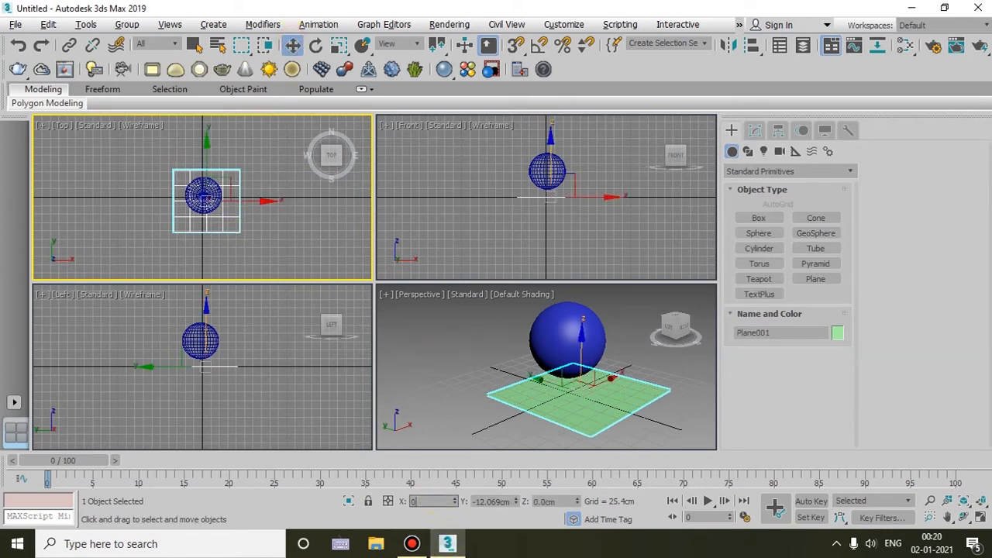
{"action": "left_click", "coordinate": [502, 502]}
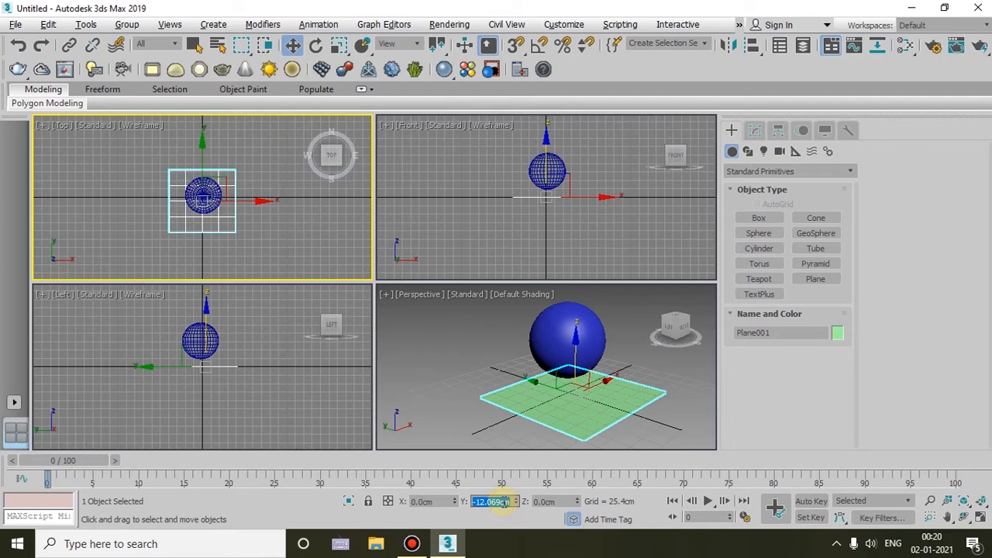
{"action": "type", "text": "0"}
{"action": "left_click", "coordinate": [561, 501]}
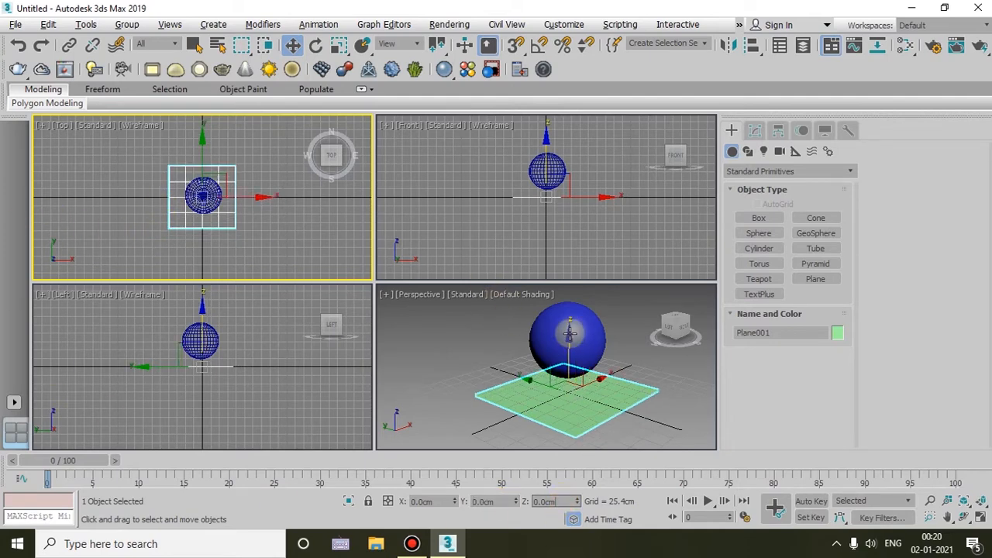
Raise the plane above the sphere to a Z position of about 153 cm, lock the selection and maximize the Perspective view.
{"action": "left_click_drag", "start_coordinate": [570, 337], "coordinate": [570, 267]}
{"action": "middle_click_drag", "start_coordinate": [569, 313], "coordinate": [560, 306]}
{"action": "key", "text": "space"}
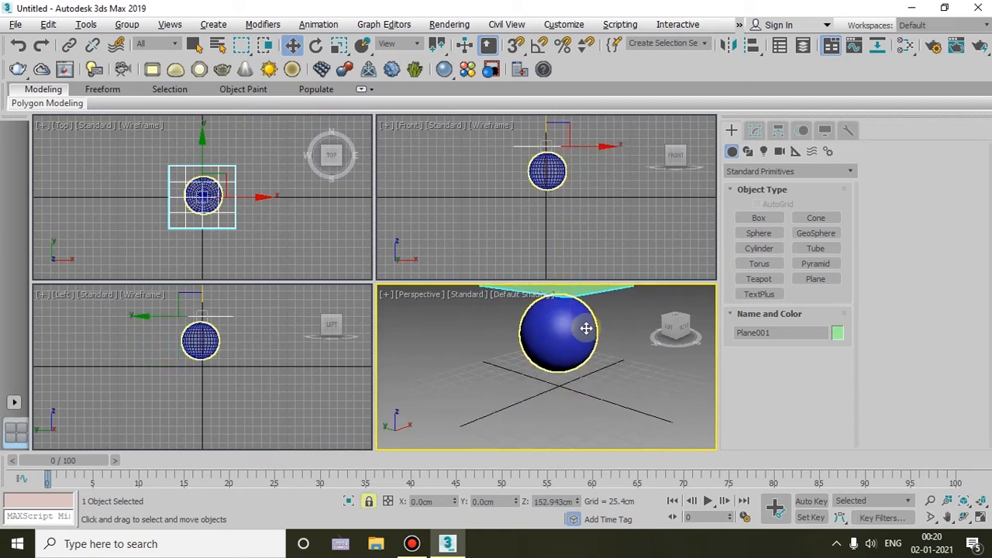
{"action": "key", "text": "alt+w"}
{"action": "middle_click_drag", "start_coordinate": [516, 332], "coordinate": [434, 419]}
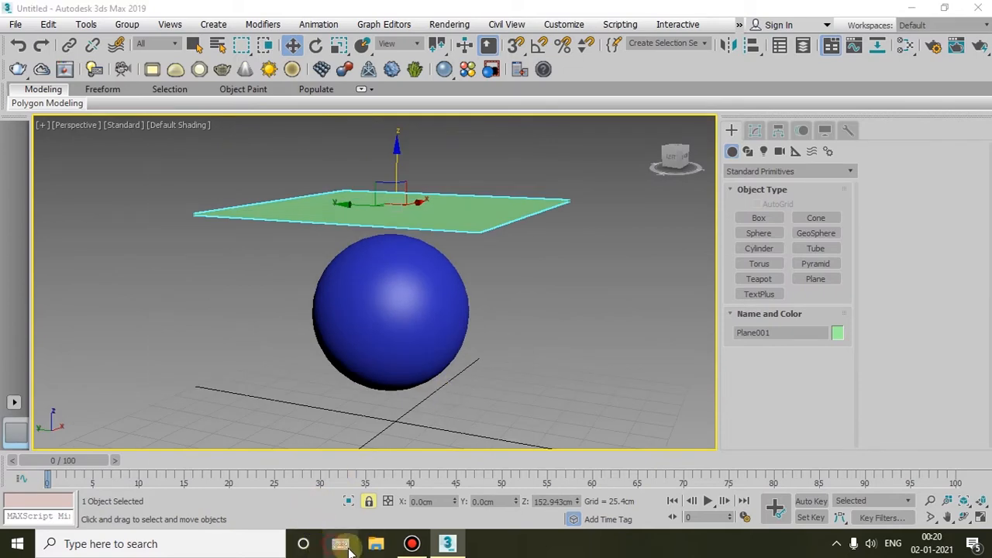
{"action": "left_click", "coordinate": [306, 543]}
{"action": "left_click", "coordinate": [508, 12]}
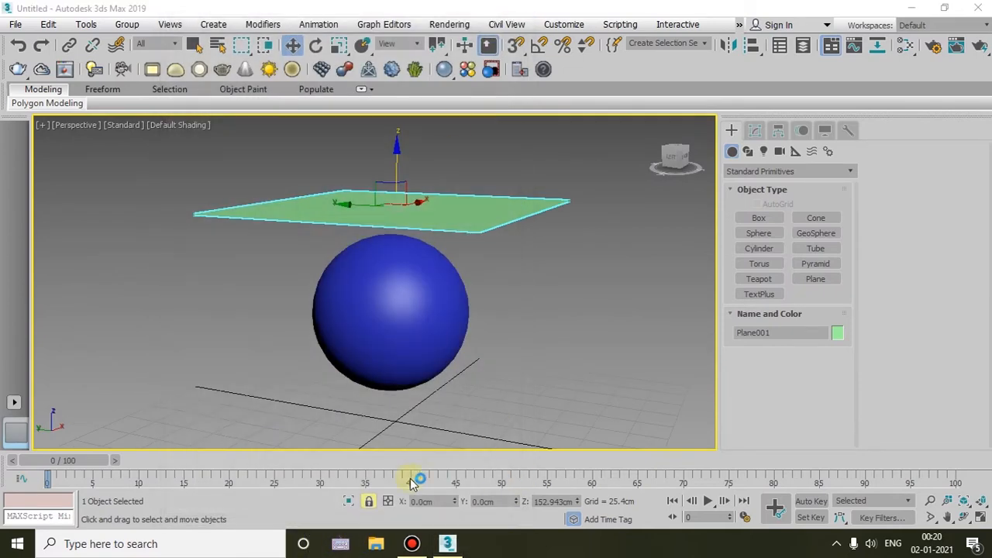
{"action": "middle_click_drag", "start_coordinate": [480, 388], "coordinate": [427, 320], "text": "alt"}
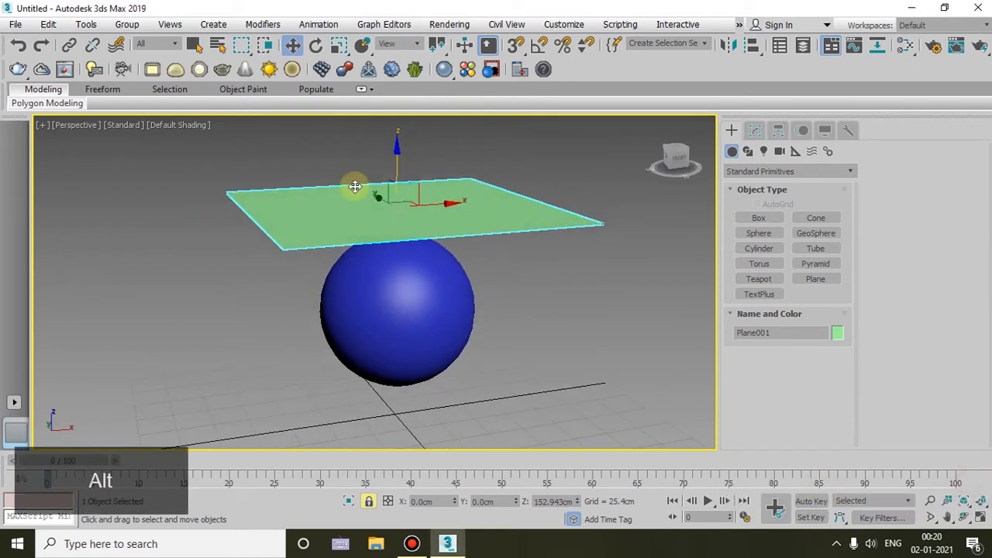
{"action": "middle_click_drag", "start_coordinate": [481, 279], "coordinate": [454, 239], "text": "alt"}
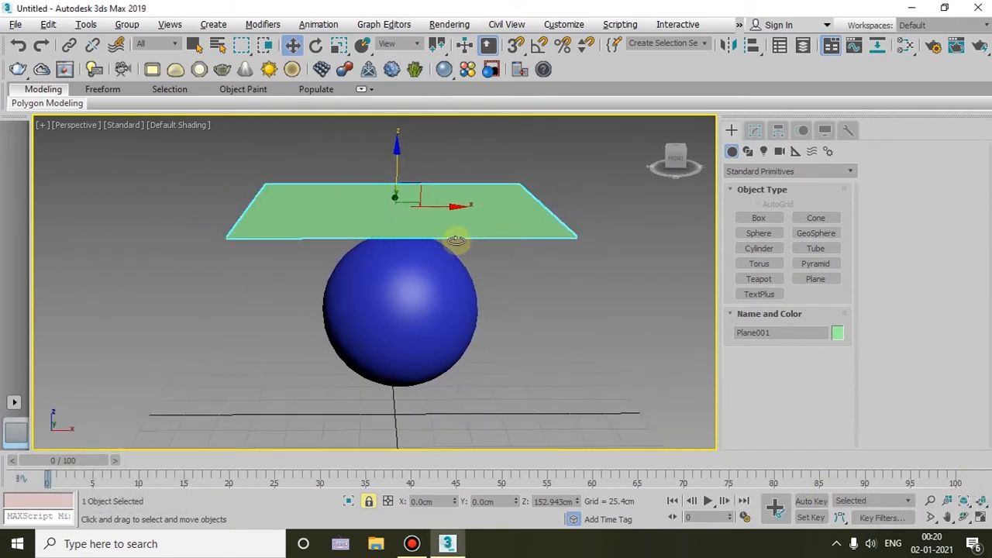
{"action": "mouse_move", "coordinate": [454, 287]}
{"action": "middle_mouse_down", "text": "alt"}
{"action": "mouse_move", "coordinate": [466, 274]}
{"action": "mouse_move", "coordinate": [461, 294]}
{"action": "middle_mouse_up", "text": "alt"}
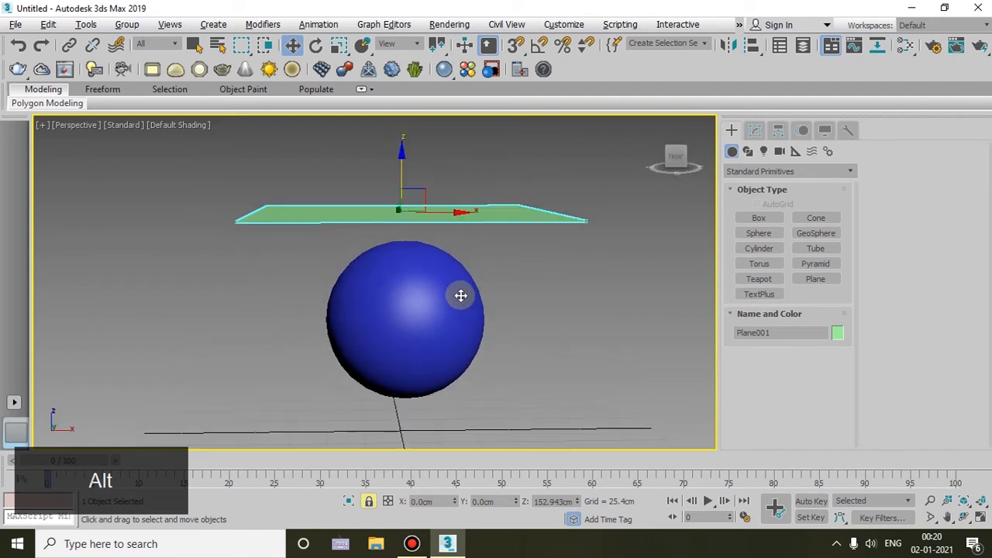
{"action": "right_click", "coordinate": [635, 309]}
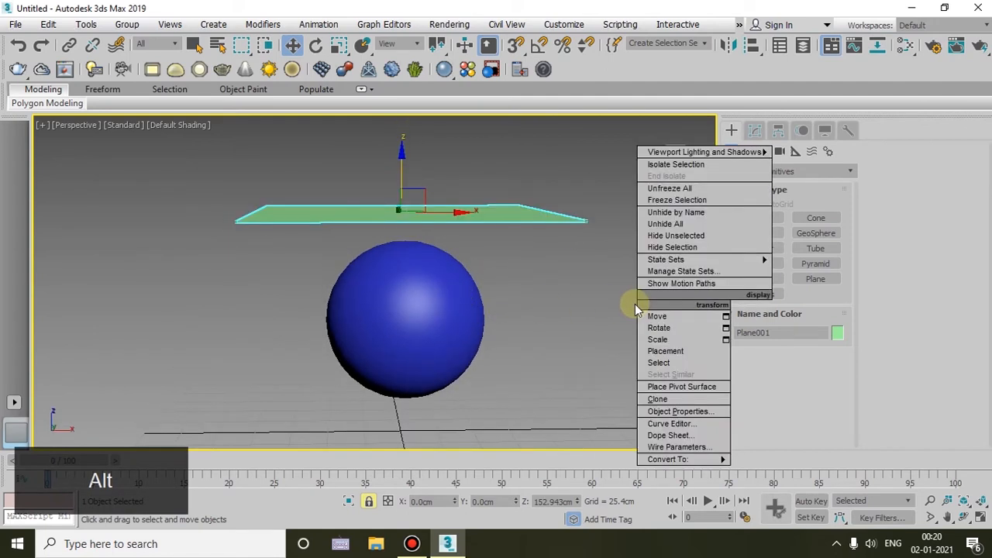
{"action": "left_click", "coordinate": [594, 272]}
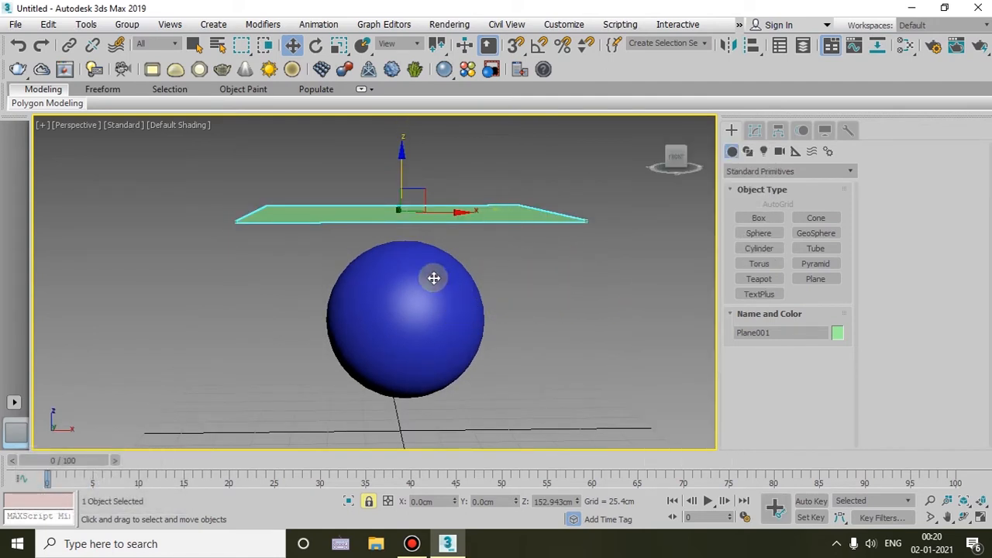
{"action": "key", "text": "Escape"}
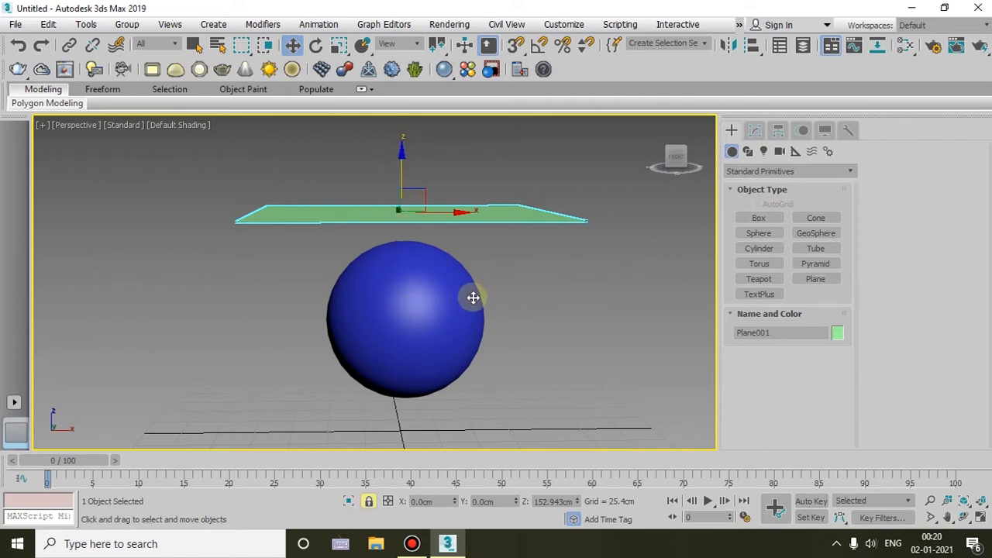
{"action": "right_click", "coordinate": [604, 349]}
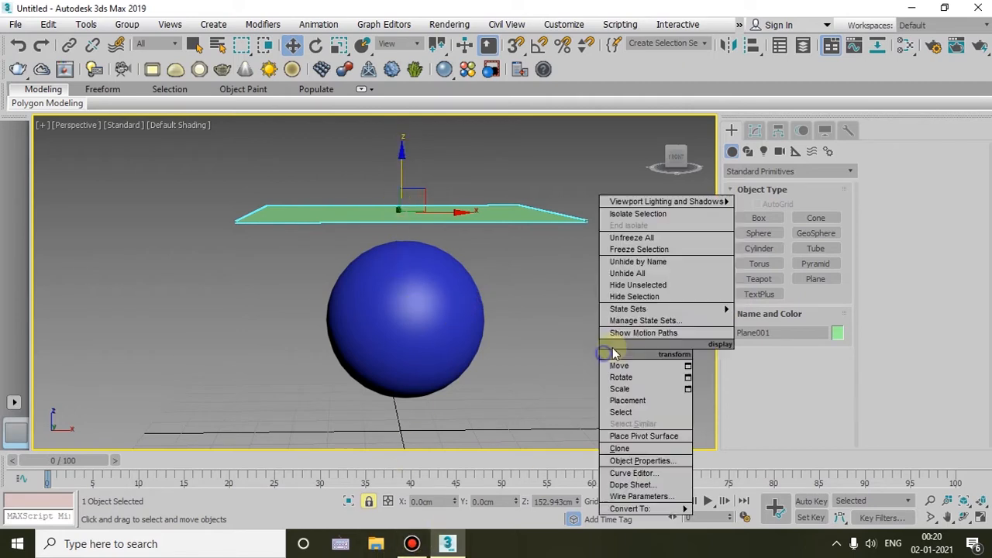
{"action": "left_click", "coordinate": [506, 209]}
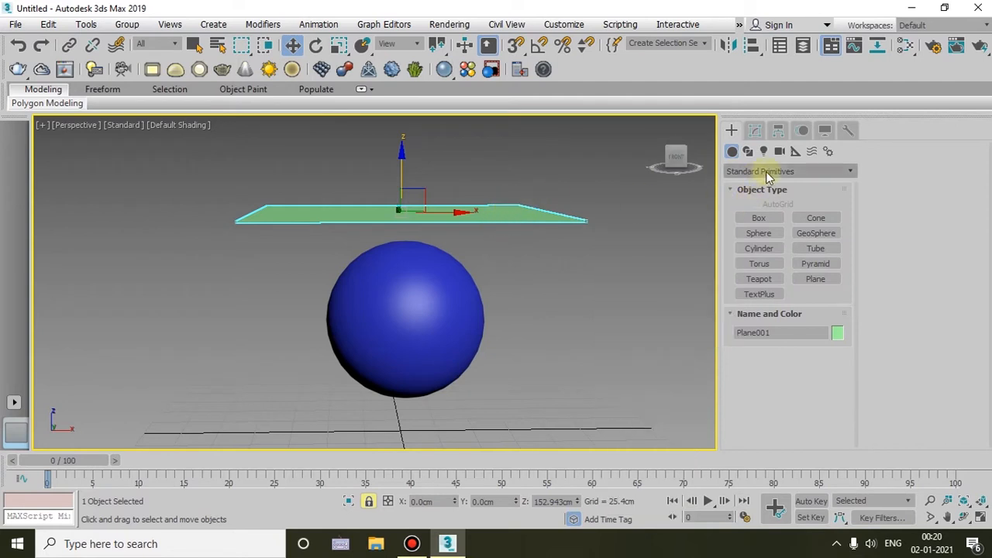
Rename the plane above the sphere as cloth.
{"action": "left_click", "coordinate": [756, 131]}
{"action": "left_click", "coordinate": [773, 152]}
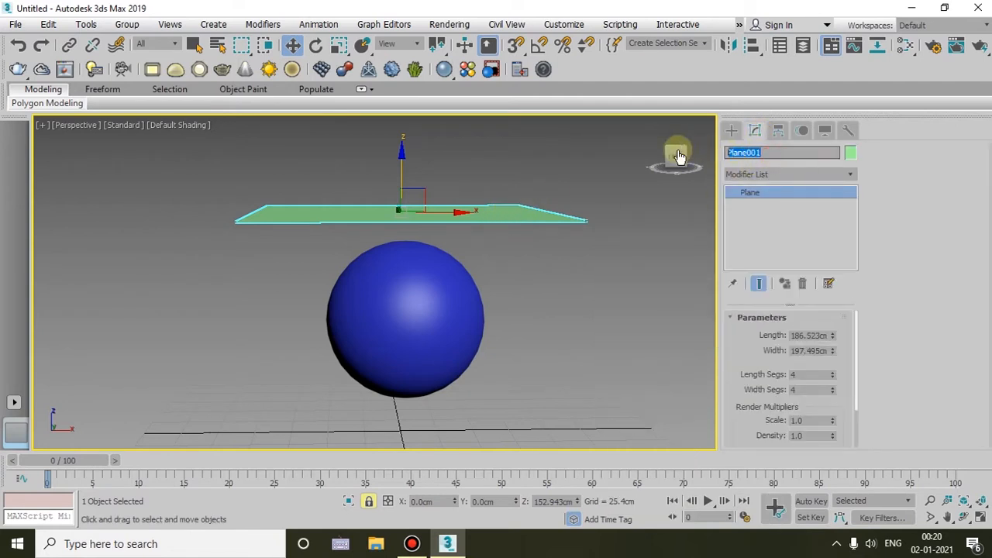
{"action": "type", "text": "cl"}
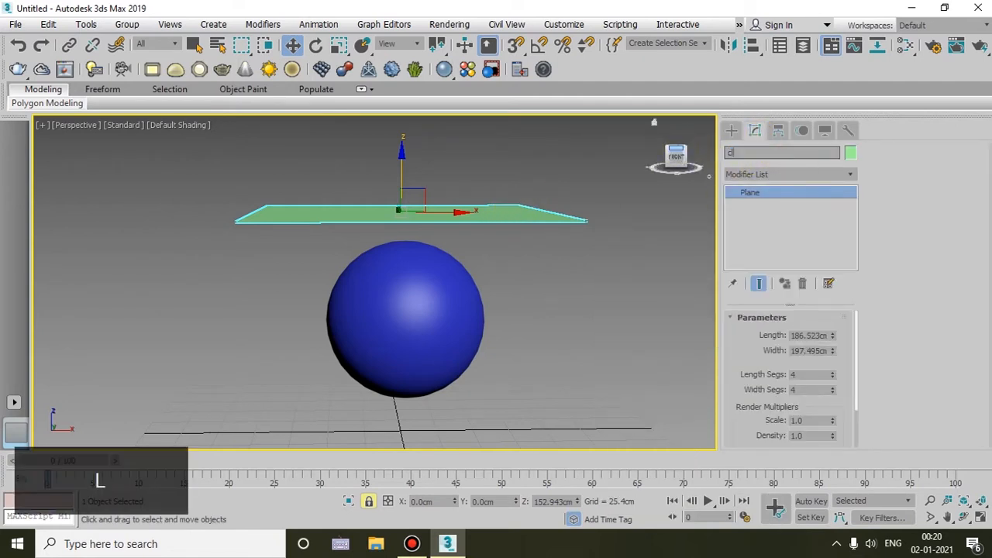
{"action": "type", "text": "oth"}
Set both the length and width segments of the cloth plane to 60.
{"action": "left_click", "coordinate": [811, 374]}
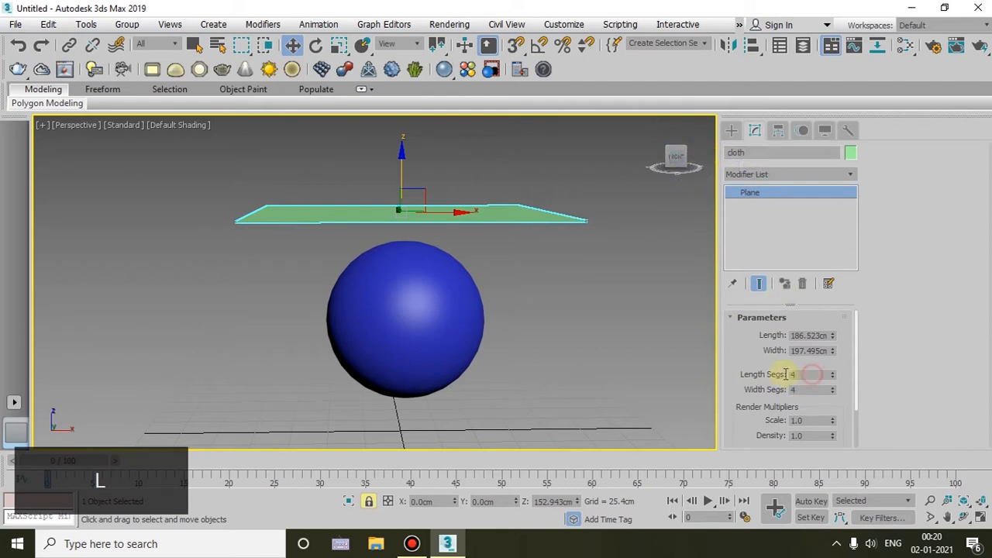
{"action": "left_click_drag", "start_coordinate": [801, 376], "coordinate": [785, 375]}
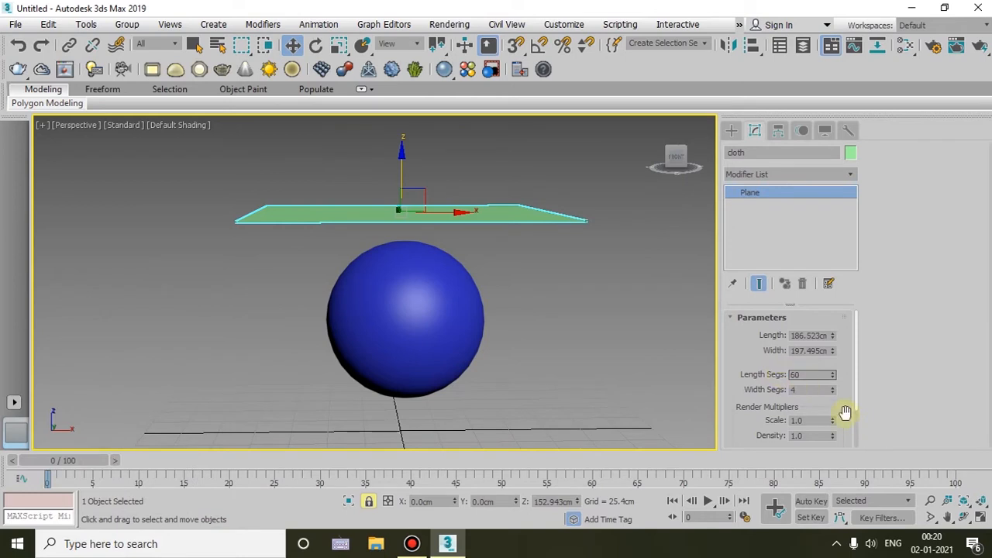
{"action": "left_click_drag", "start_coordinate": [821, 389], "coordinate": [774, 388]}
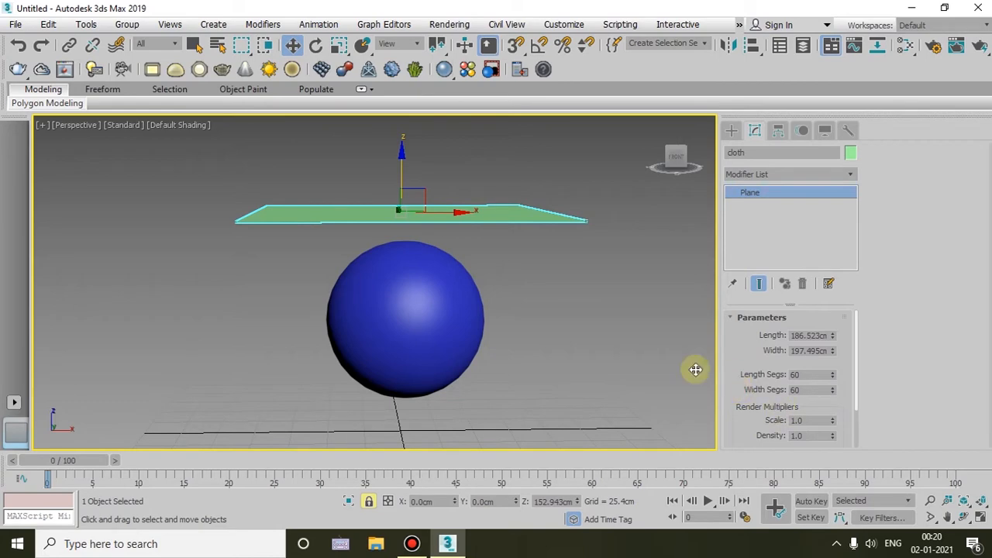
Turn on Edged Faces shading in the Perspective view to display the segments of the cloth plane and the sphere.
{"action": "middle_click_drag", "start_coordinate": [581, 339], "coordinate": [563, 364], "text": "alt"}
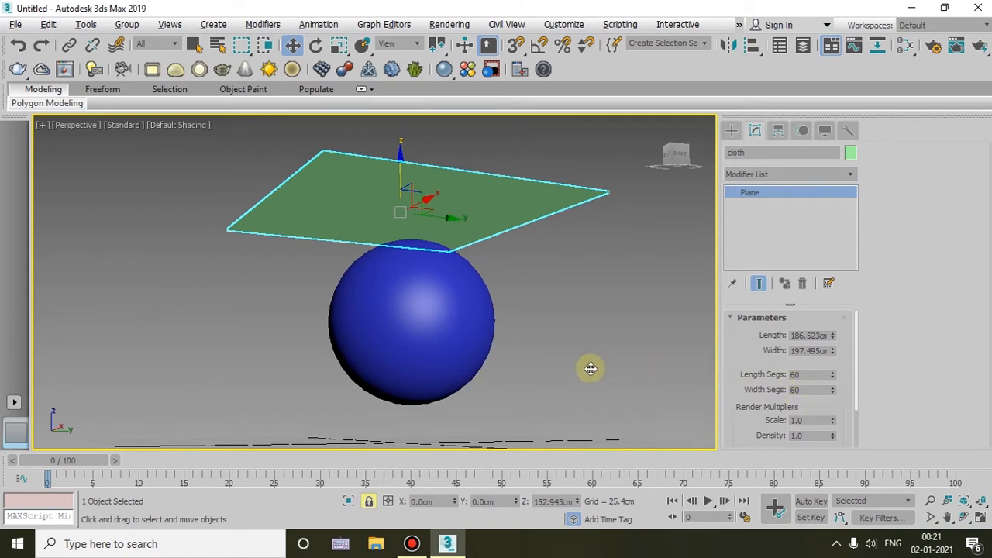
{"action": "middle_click_drag", "start_coordinate": [576, 367], "coordinate": [552, 380], "text": "alt"}
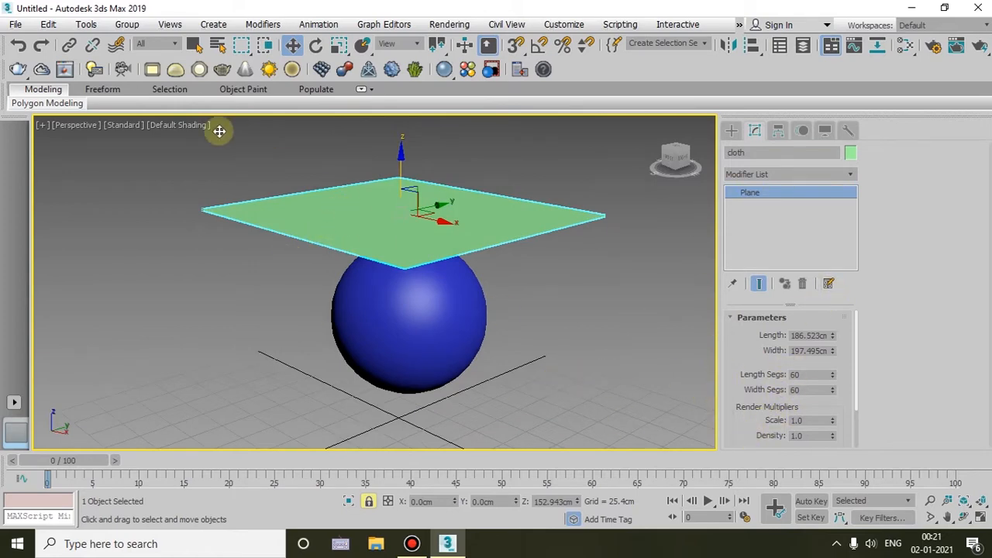
{"action": "key", "text": "F4"}
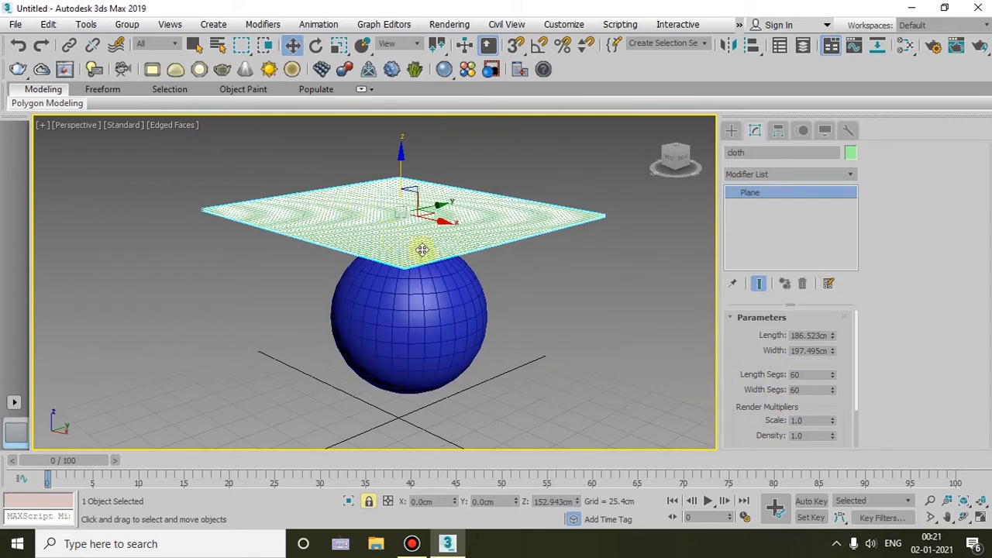
{"action": "middle_click_drag", "start_coordinate": [468, 254], "coordinate": [436, 298], "text": "alt"}
{"action": "scroll", "coordinate": [405, 302], "scroll_direction": "up", "scroll_amount": 4}
{"action": "middle_click_drag", "start_coordinate": [503, 357], "coordinate": [462, 324], "text": "alt"}
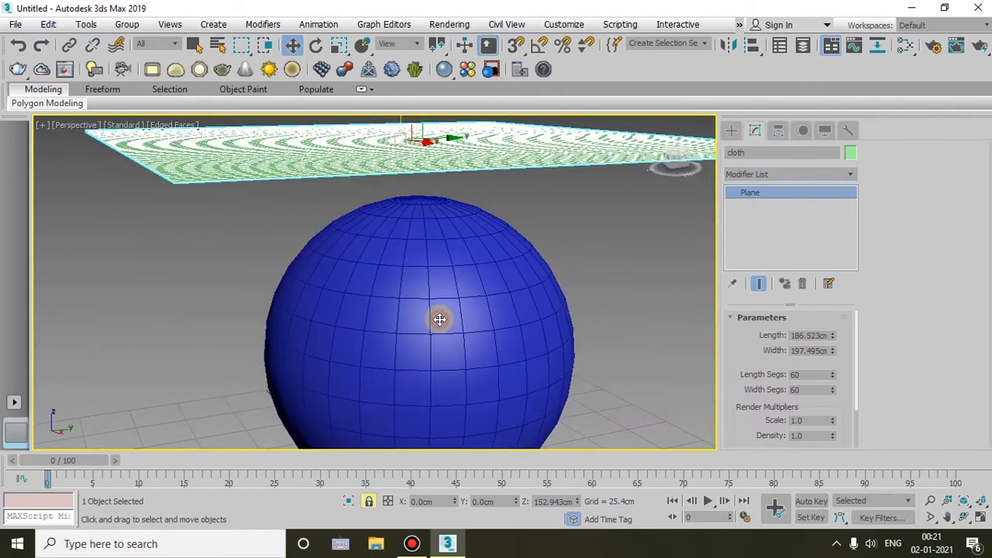
{"action": "right_click", "coordinate": [445, 320]}
{"action": "left_click", "coordinate": [644, 310]}
{"action": "left_click_drag", "start_coordinate": [619, 258], "coordinate": [490, 378]}
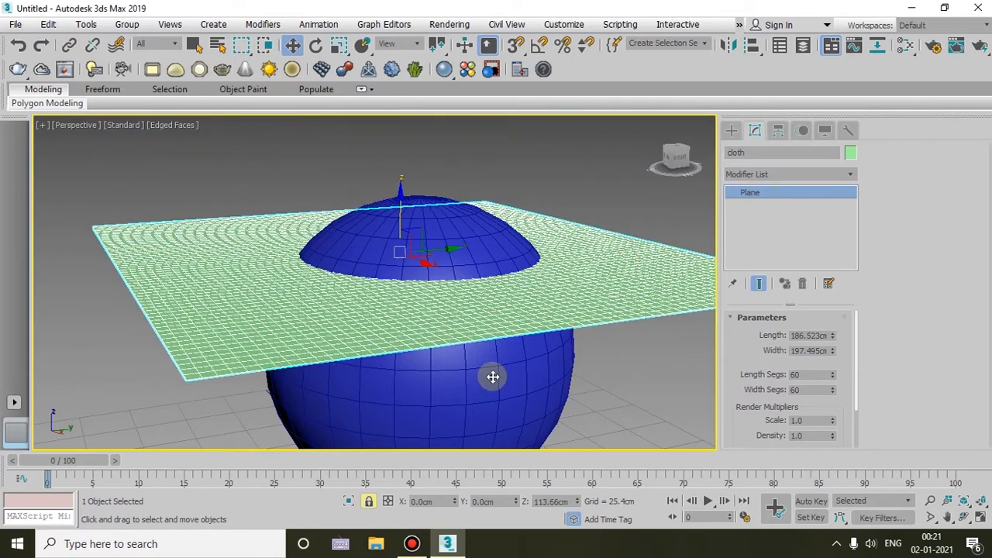
{"action": "key", "text": "ctrl+z"}
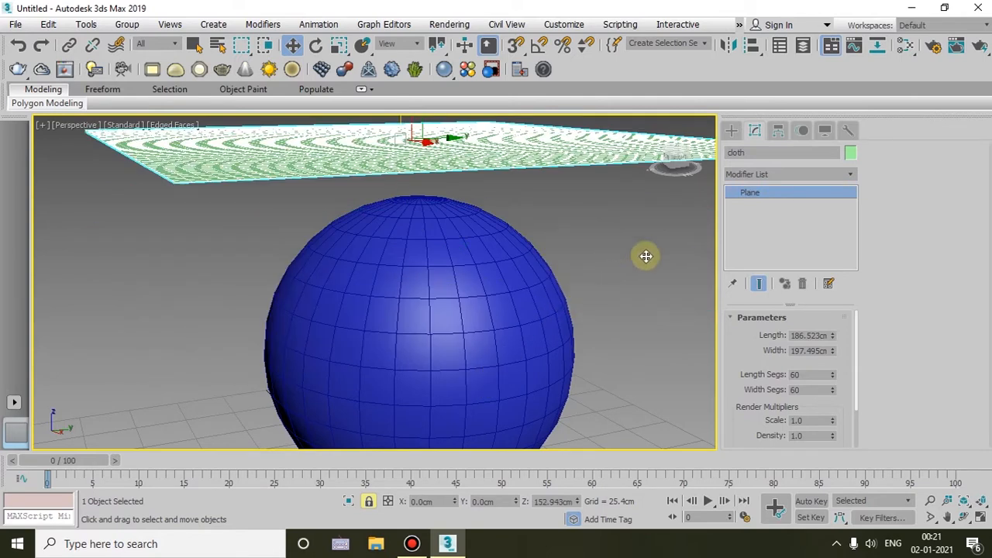
Unlock the selection, select the sphere below the cloth plane and set its segments to 62.
{"action": "left_click", "coordinate": [731, 130]}
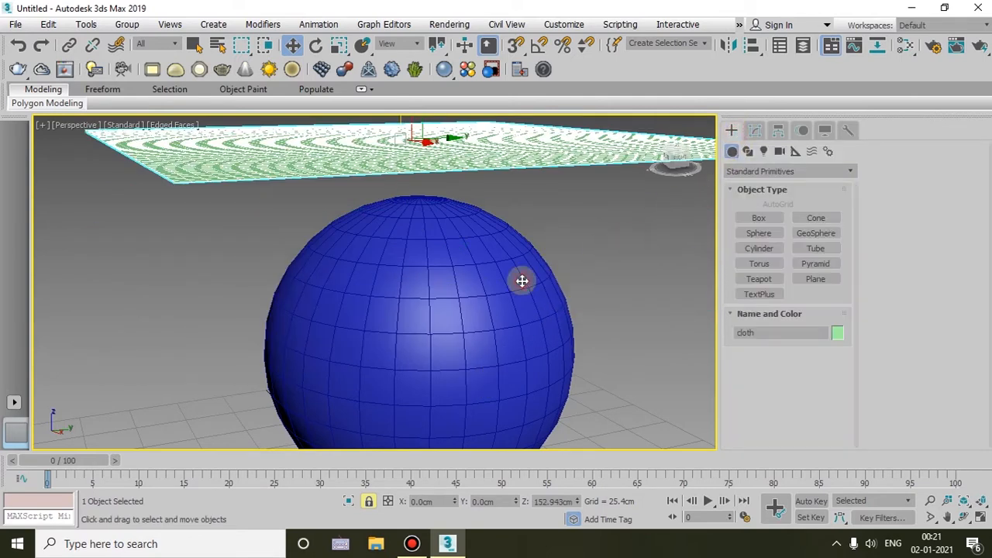
{"action": "left_click", "coordinate": [757, 221]}
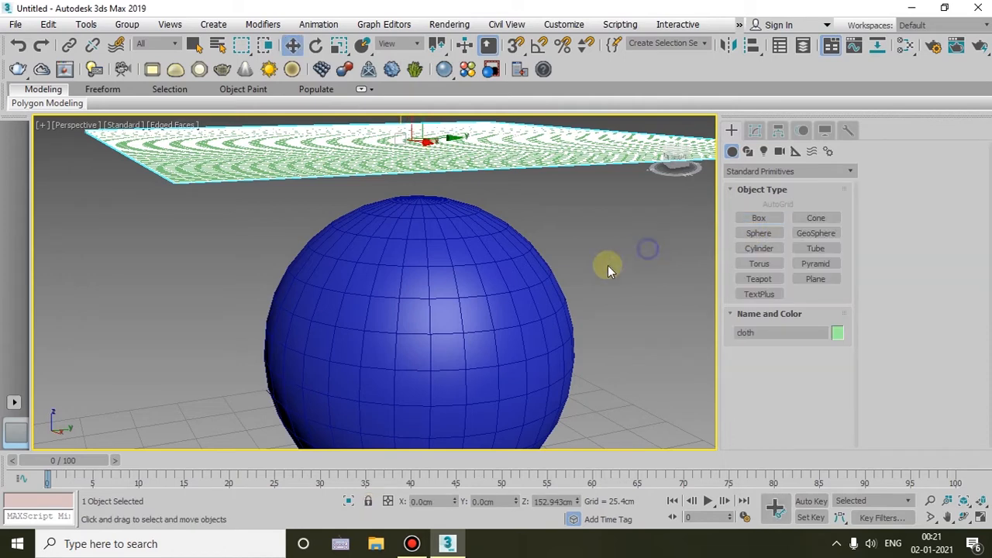
{"action": "left_click", "coordinate": [525, 264]}
{"action": "left_click", "coordinate": [755, 130]}
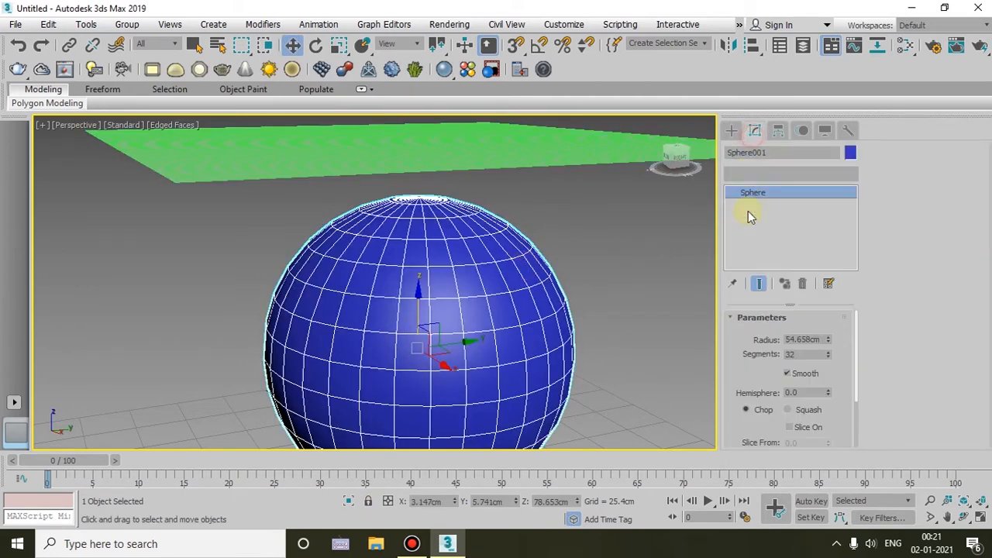
{"action": "left_click_drag", "start_coordinate": [827, 357], "coordinate": [829, 333]}
{"action": "scroll", "coordinate": [590, 342], "scroll_direction": "down", "scroll_amount": 1}
{"action": "mouse_move", "coordinate": [590, 343]}
{"action": "middle_mouse_down", "text": "alt"}
{"action": "mouse_move", "coordinate": [545, 335]}
{"action": "mouse_move", "coordinate": [581, 359]}
{"action": "middle_mouse_up", "text": "alt"}
{"action": "scroll", "coordinate": [550, 345], "scroll_direction": "down", "scroll_amount": 2}
{"action": "left_click", "coordinate": [644, 326]}
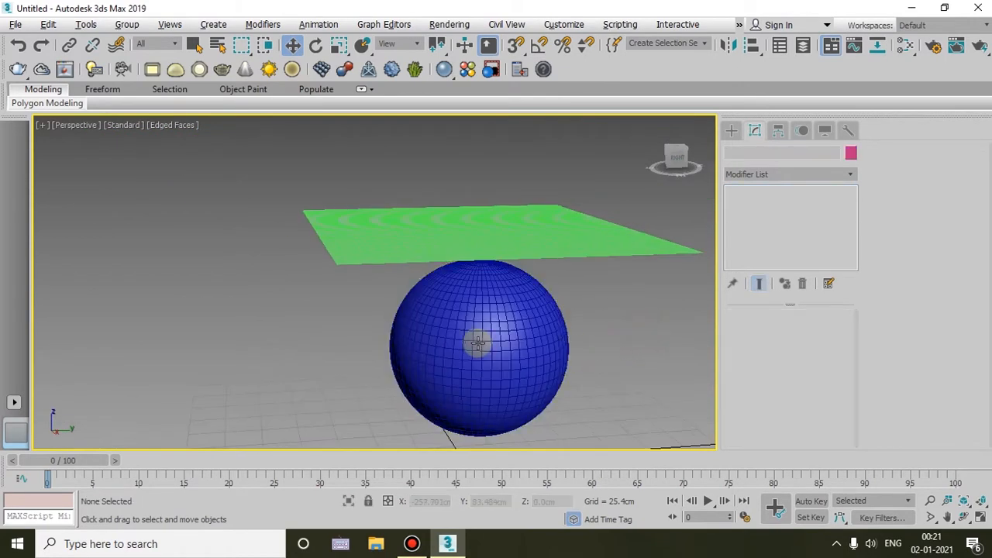
Rename the sphere below the cloth plane as obj.
{"action": "middle_click_drag", "start_coordinate": [472, 343], "coordinate": [505, 321], "text": "alt"}
{"action": "left_click", "coordinate": [504, 321]}
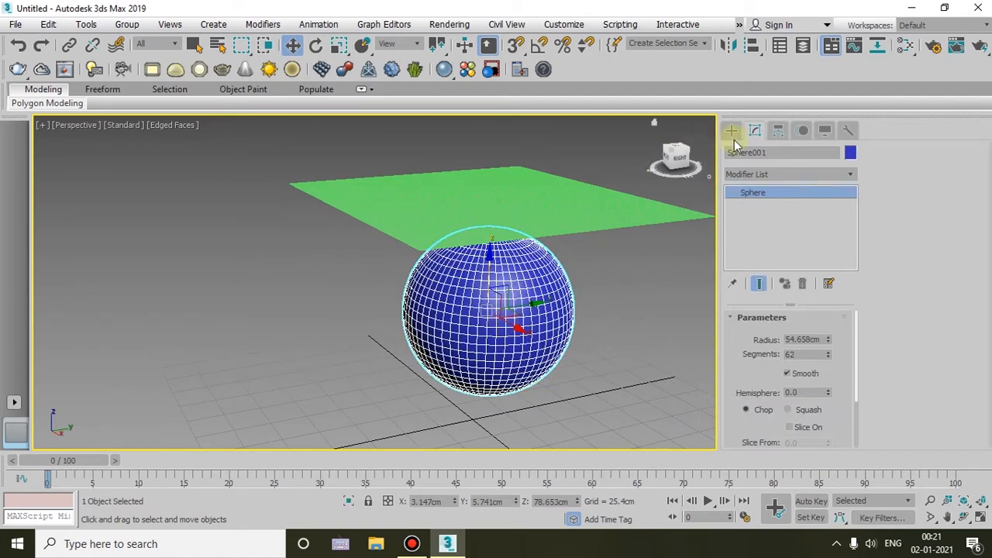
{"action": "left_click", "coordinate": [775, 152]}
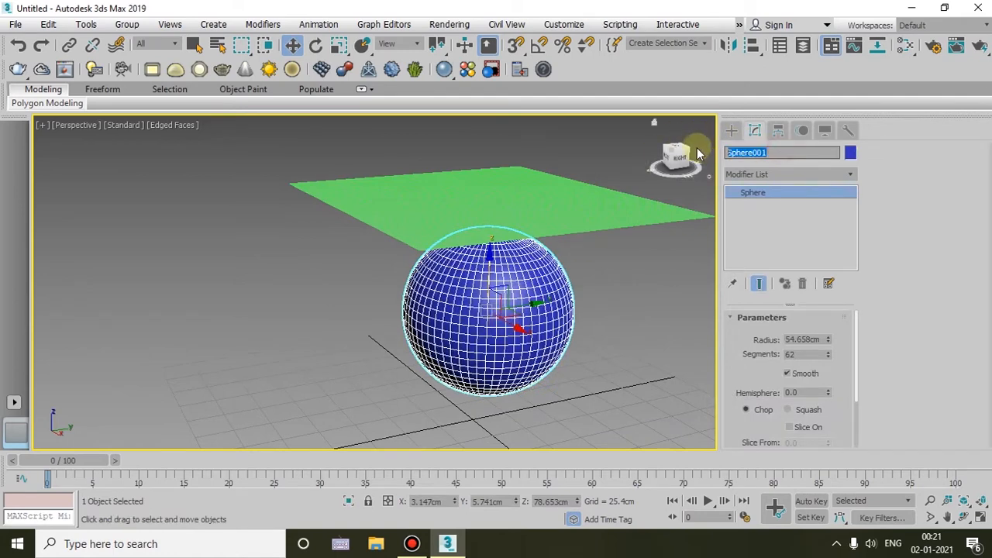
{"action": "type", "text": "obj"}
{"action": "left_click", "coordinate": [660, 277]}
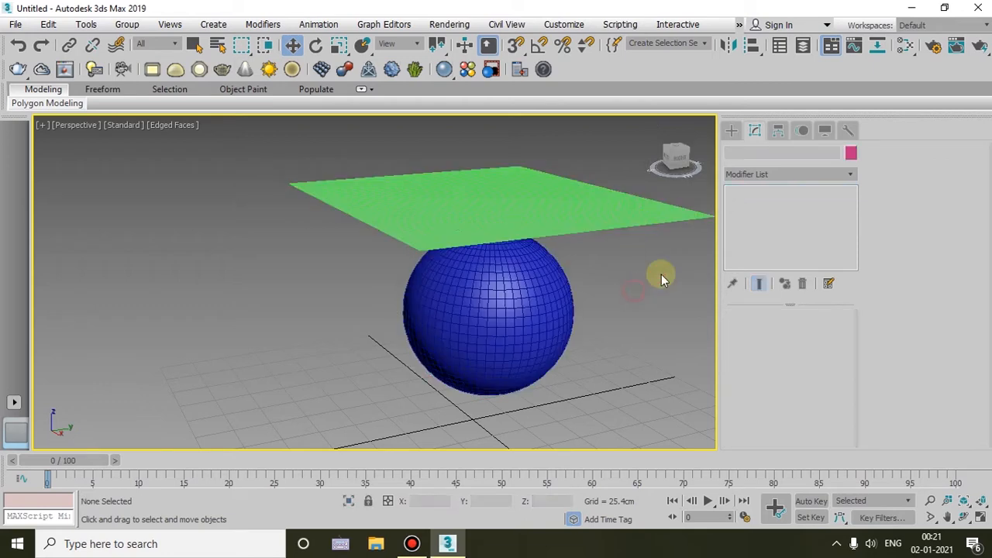
Apply the Cloth modifier to the cloth plane above the sphere.
{"action": "middle_click_drag", "start_coordinate": [658, 316], "coordinate": [520, 324], "text": "alt"}
{"action": "scroll", "coordinate": [627, 302], "scroll_direction": "down", "scroll_amount": 4}
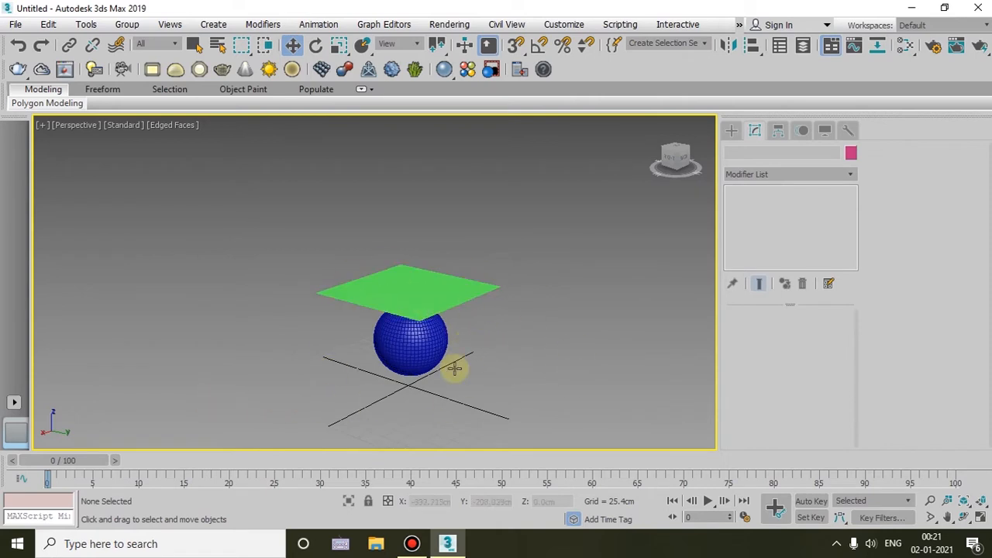
{"action": "mouse_move", "coordinate": [454, 365]}
{"action": "middle_mouse_down", "text": "alt"}
{"action": "mouse_move", "coordinate": [499, 377]}
{"action": "mouse_move", "coordinate": [444, 281]}
{"action": "mouse_move", "coordinate": [470, 339]}
{"action": "mouse_move", "coordinate": [432, 390]}
{"action": "mouse_move", "coordinate": [436, 350]}
{"action": "mouse_move", "coordinate": [496, 359]}
{"action": "mouse_move", "coordinate": [469, 394]}
{"action": "mouse_move", "coordinate": [494, 319]}
{"action": "mouse_move", "coordinate": [456, 380]}
{"action": "middle_mouse_up", "text": "alt"}
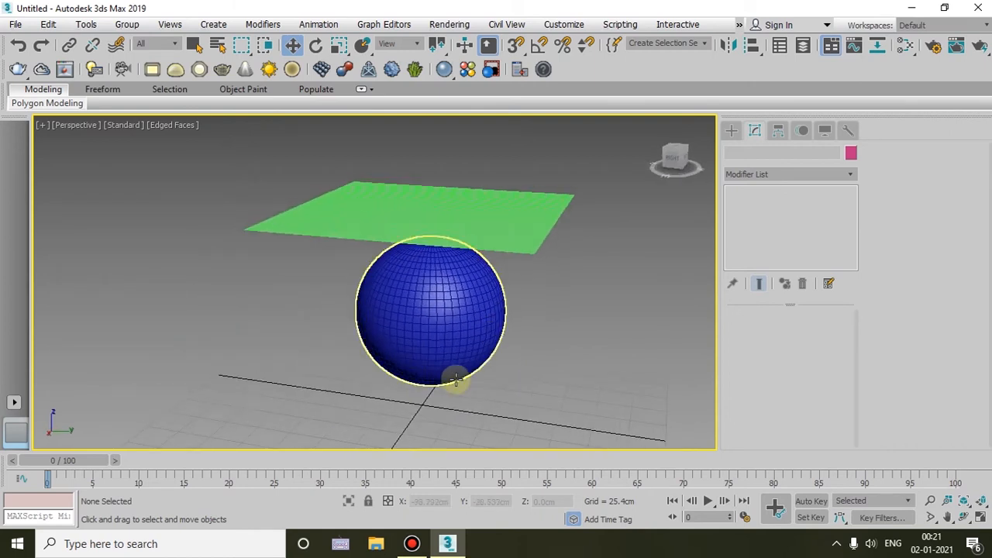
{"action": "left_click", "coordinate": [554, 206]}
{"action": "left_click", "coordinate": [767, 173]}
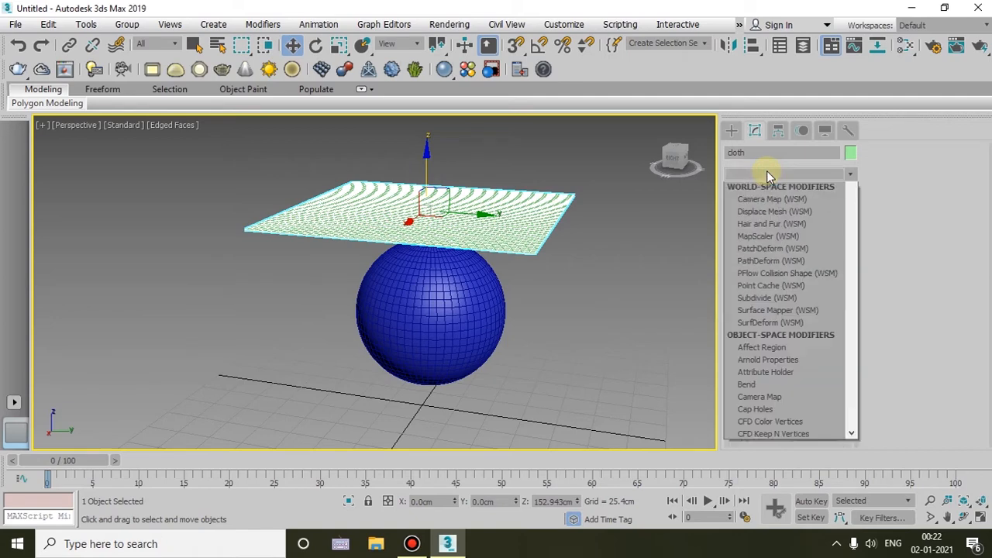
{"action": "type", "text": "cl"}
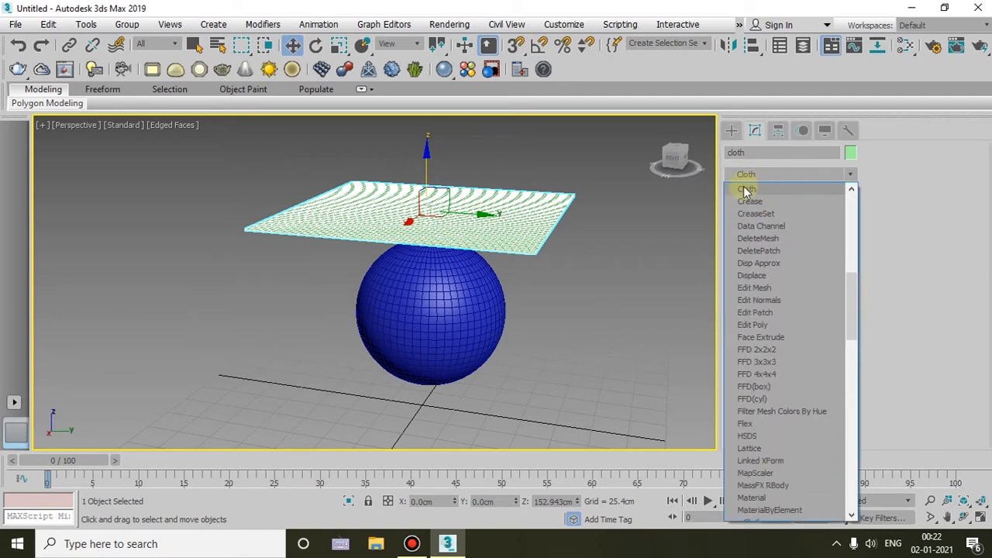
{"action": "left_click", "coordinate": [779, 189]}
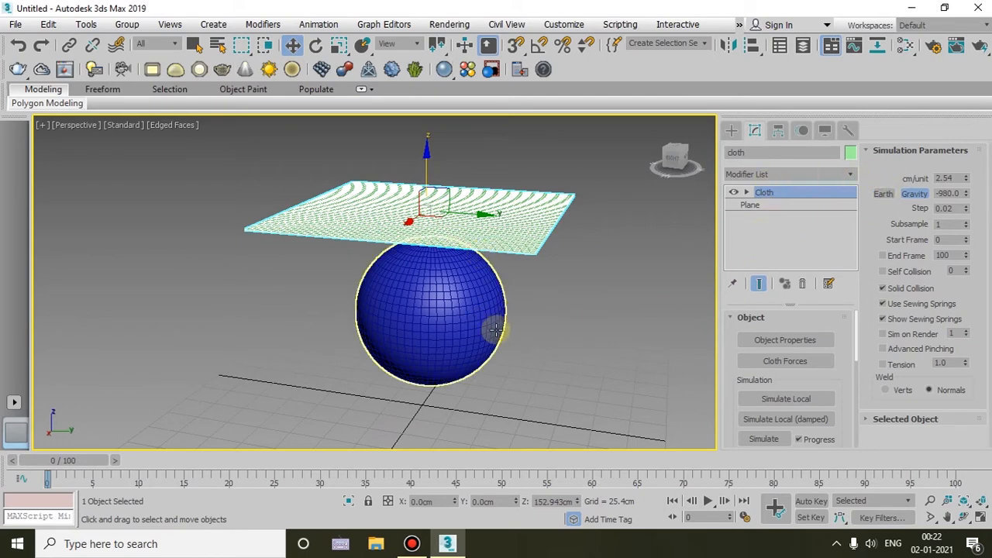
Open the Cloth modifier's Object Properties and select the cloth entry among the simulation objects.
{"action": "middle_click_drag", "start_coordinate": [491, 328], "coordinate": [471, 332], "text": "alt"}
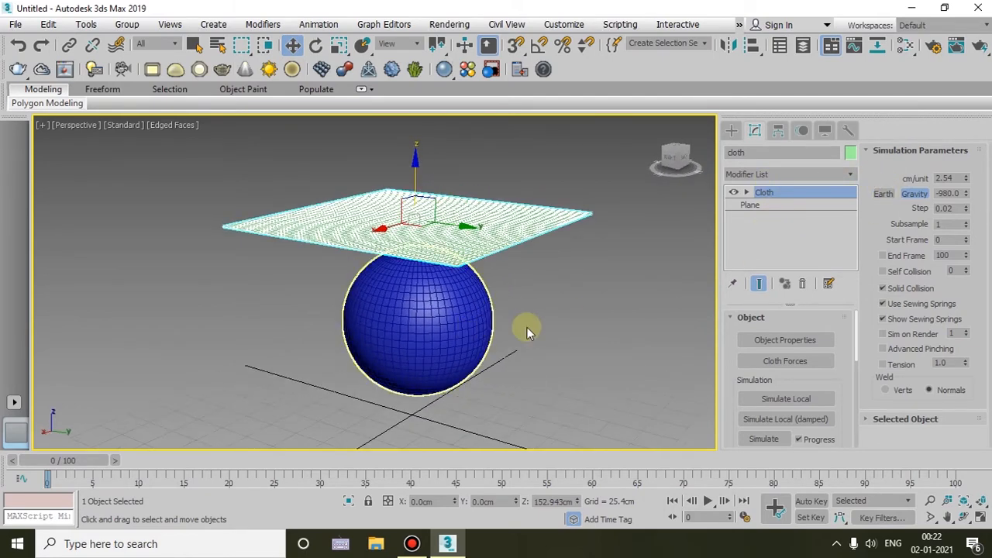
{"action": "left_click", "coordinate": [792, 341]}
{"action": "left_click_drag", "start_coordinate": [538, 20], "coordinate": [814, 22]}
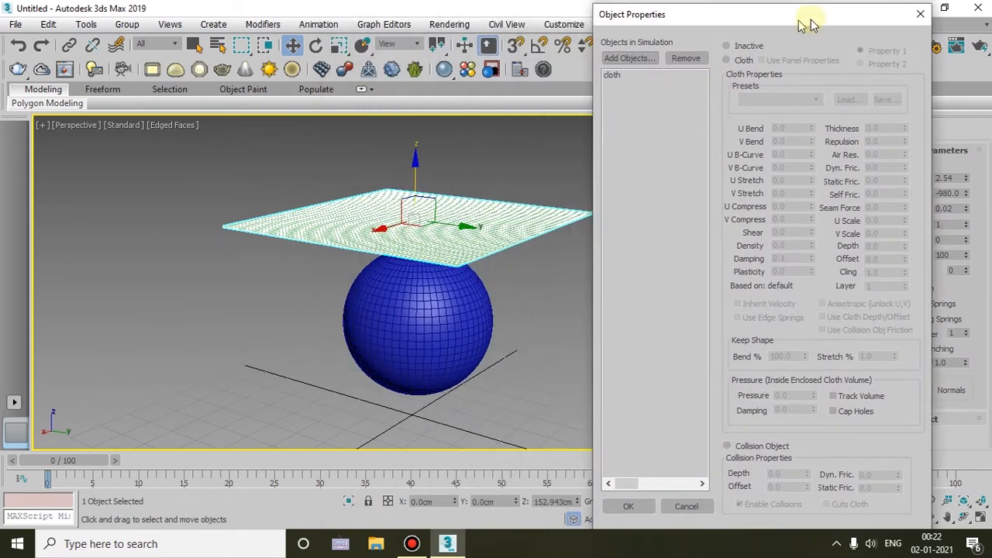
{"action": "left_click", "coordinate": [627, 74]}
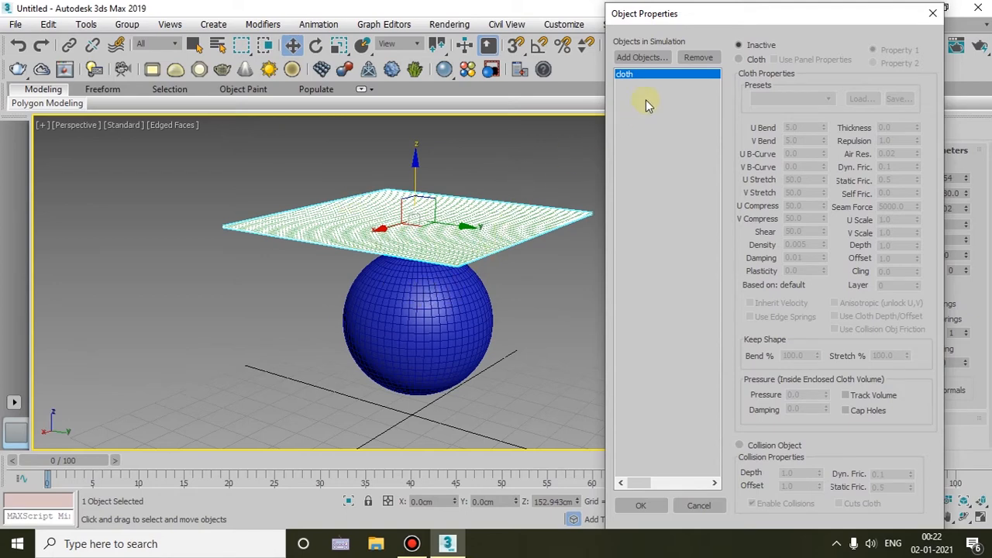
Add the sphere named obj to the cloth simulation.
{"action": "left_click", "coordinate": [638, 60]}
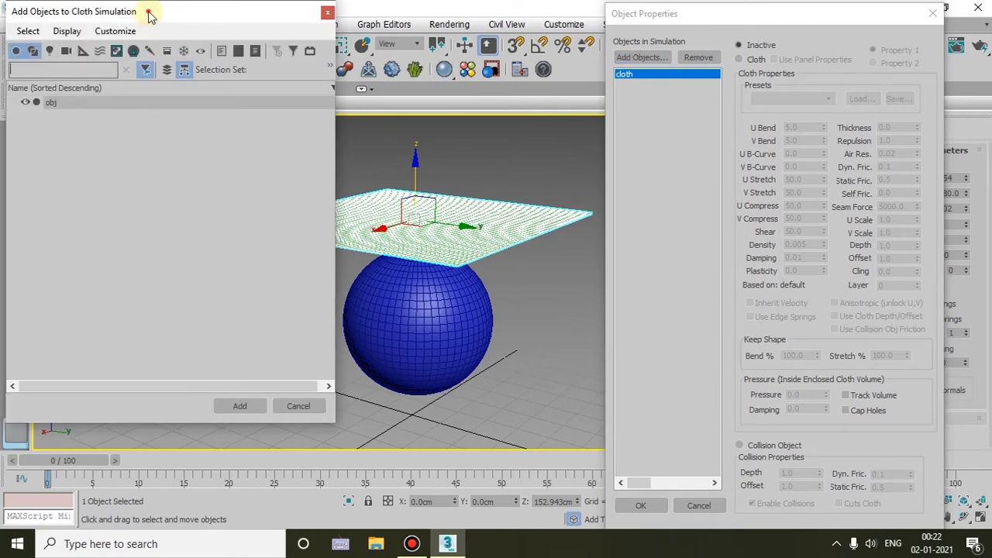
{"action": "left_click_drag", "start_coordinate": [150, 15], "coordinate": [683, 46]}
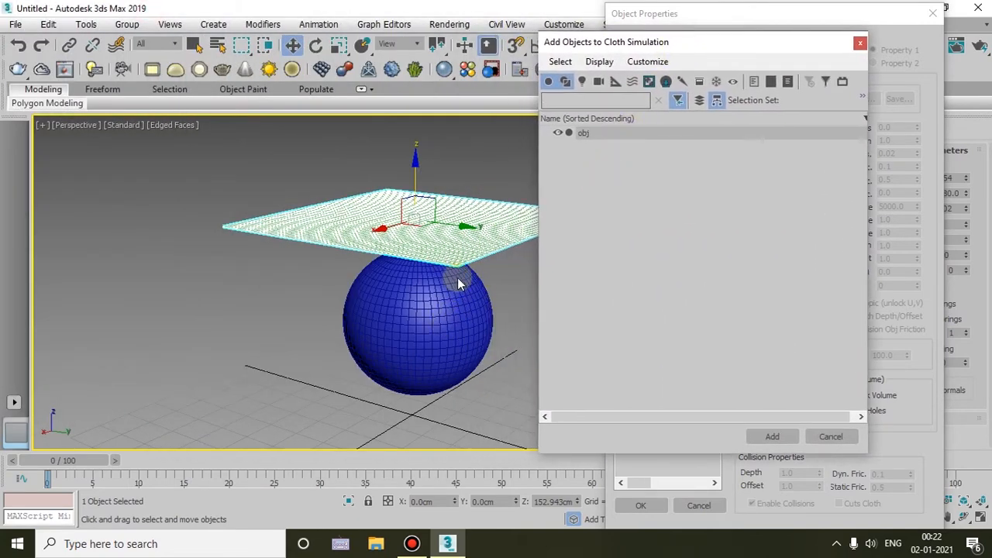
{"action": "left_click", "coordinate": [611, 134]}
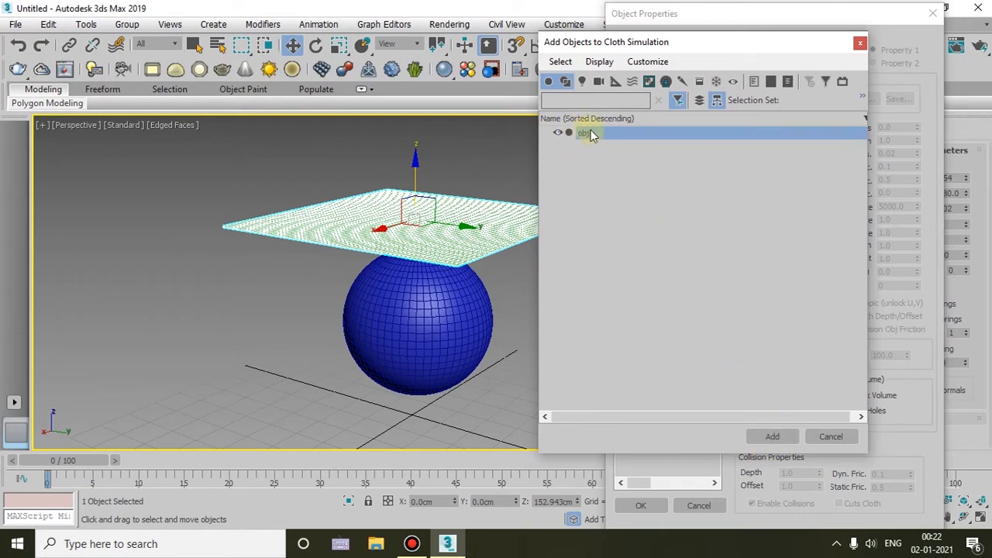
{"action": "left_click", "coordinate": [548, 82]}
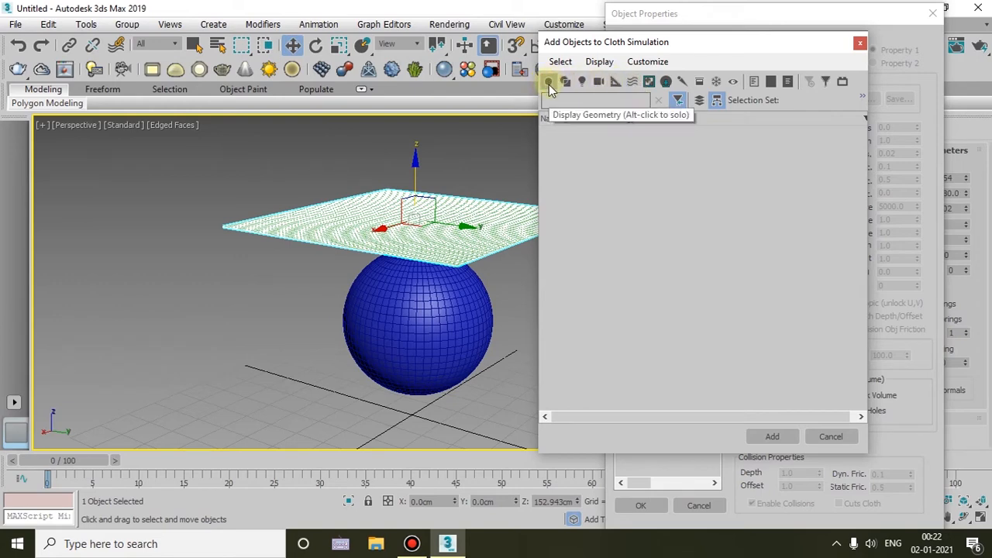
{"action": "left_click", "coordinate": [582, 82]}
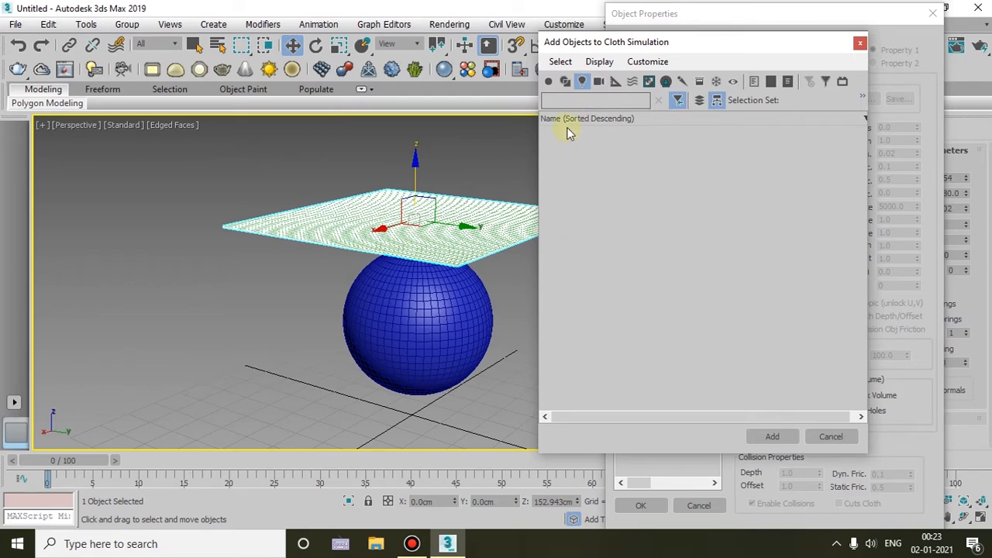
{"action": "left_click", "coordinate": [548, 81]}
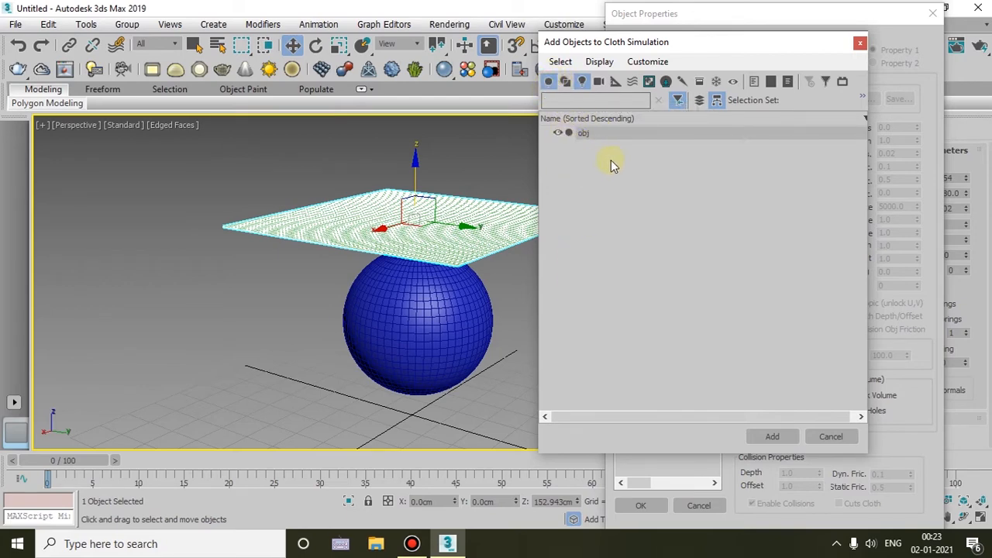
{"action": "left_click", "coordinate": [566, 84]}
{"action": "left_click", "coordinate": [617, 82]}
{"action": "left_click", "coordinate": [632, 83]}
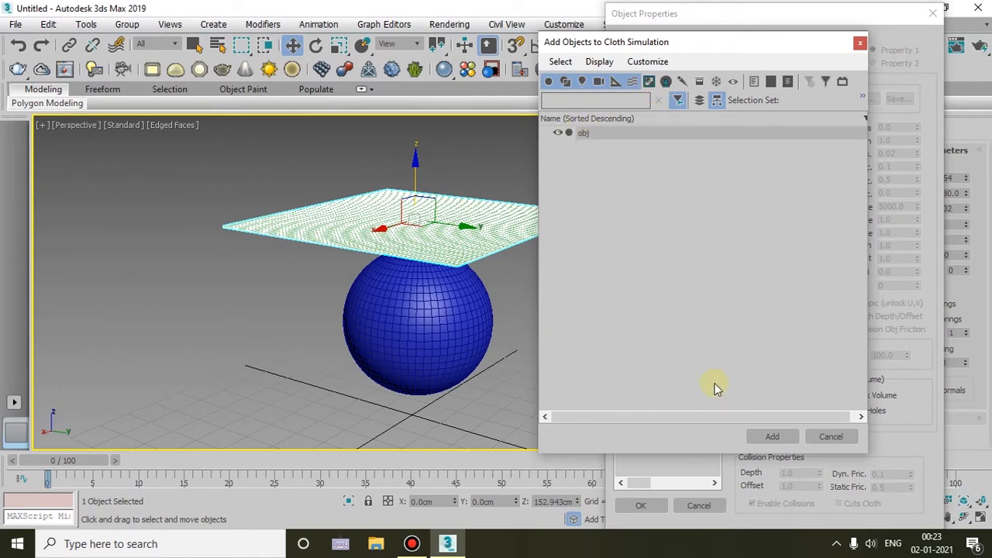
{"action": "left_click", "coordinate": [611, 133]}
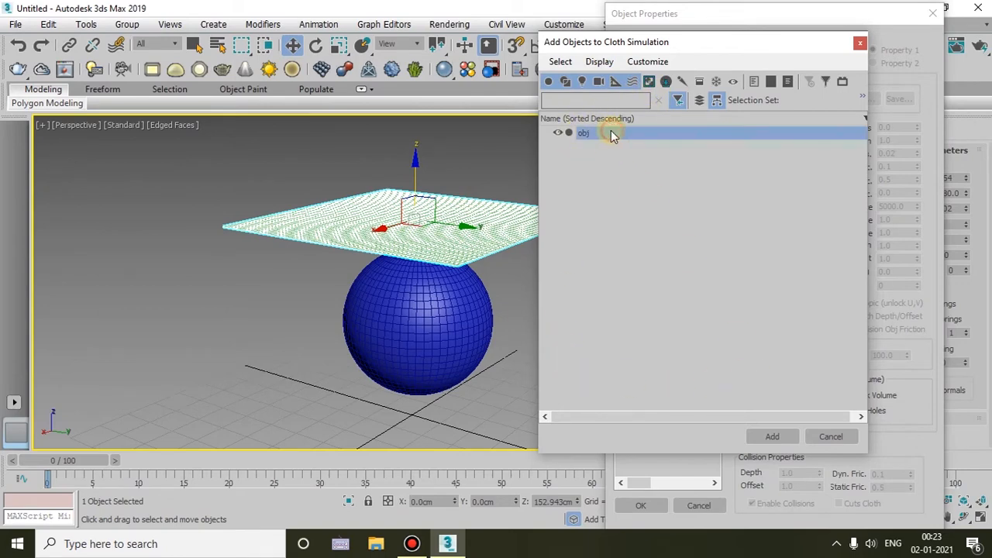
{"action": "left_click", "coordinate": [783, 439]}
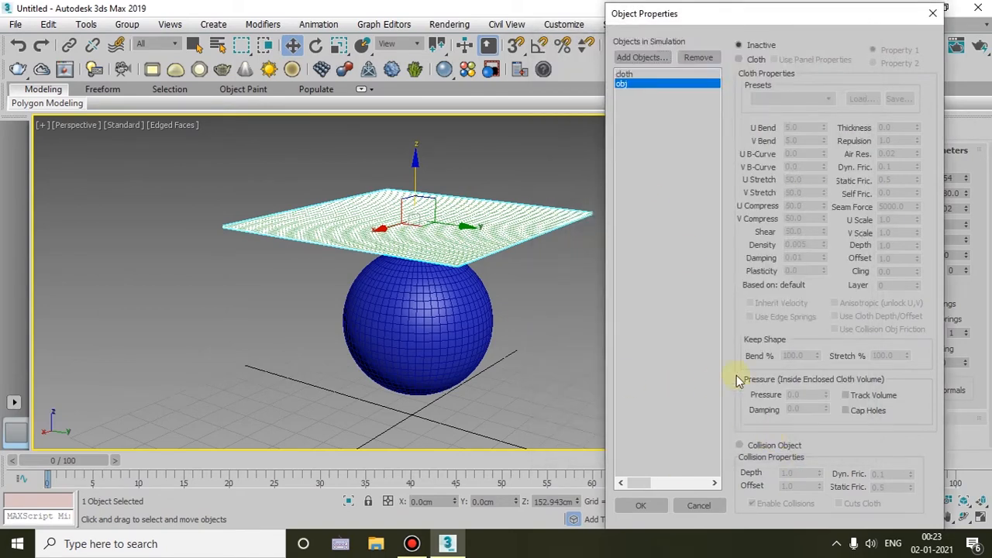
Set the cloth entry's simulation type to Cloth and choose the Cotton preset, leaving the property loading dialog without picking a file.
{"action": "left_click", "coordinate": [634, 73]}
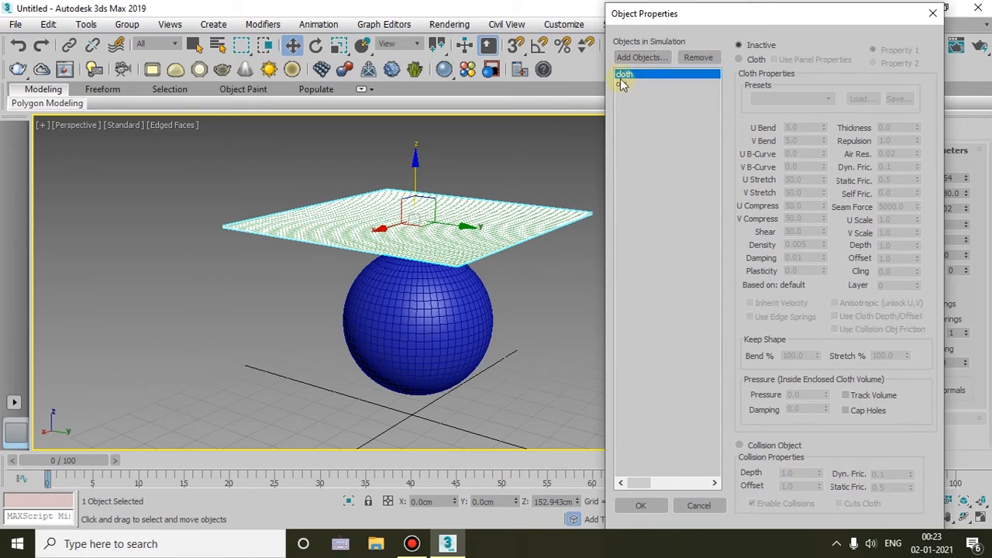
{"action": "left_click", "coordinate": [763, 61]}
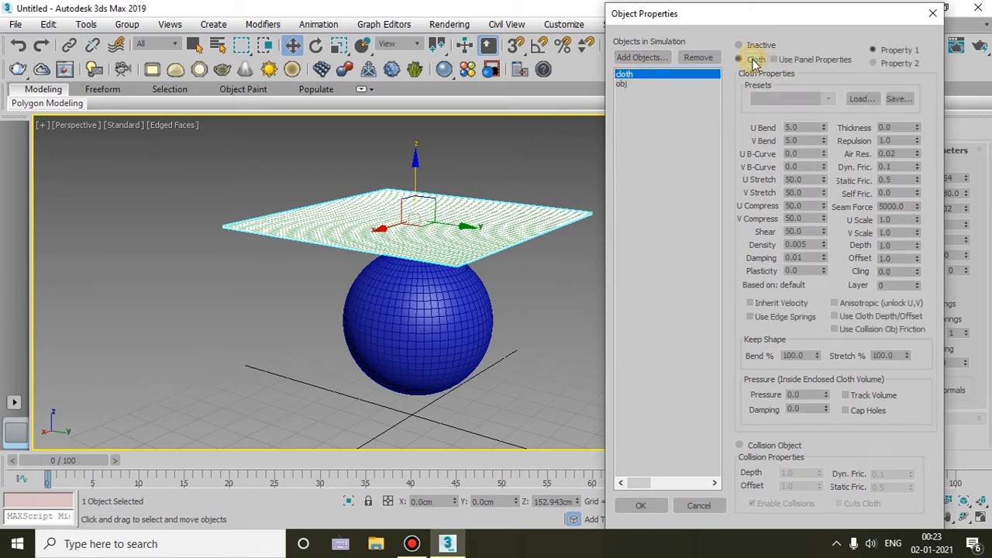
{"action": "left_click", "coordinate": [827, 100]}
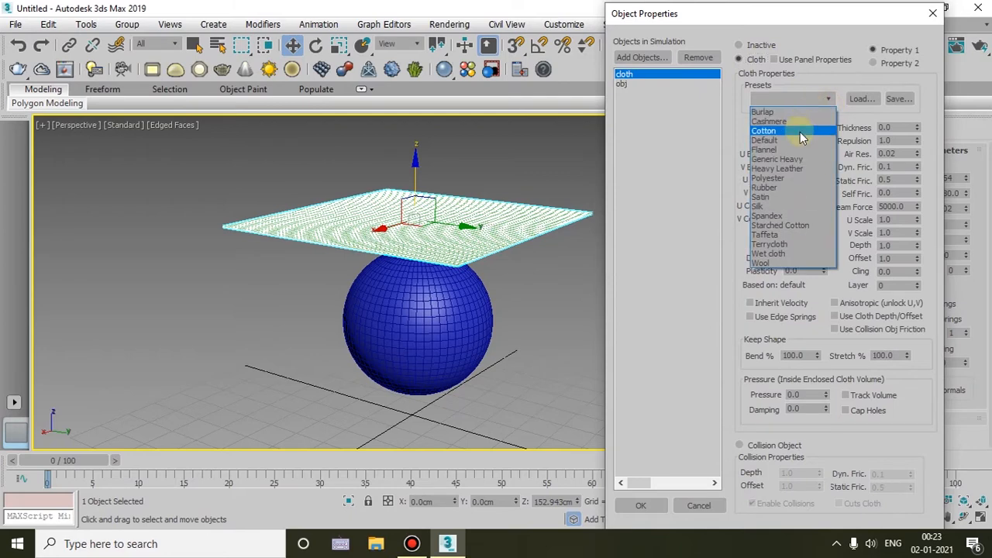
{"action": "left_click", "coordinate": [800, 132]}
{"action": "left_click", "coordinate": [826, 99]}
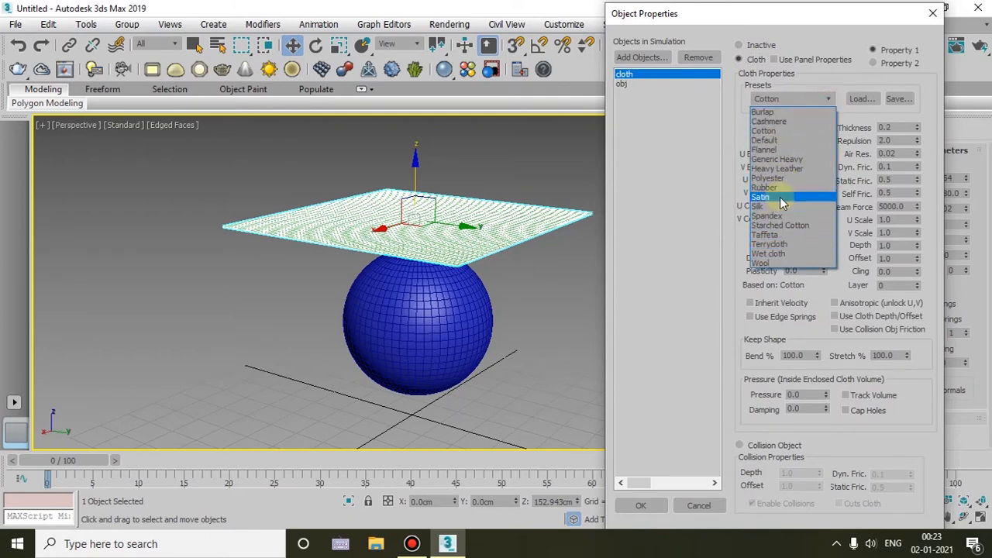
{"action": "left_click", "coordinate": [835, 73]}
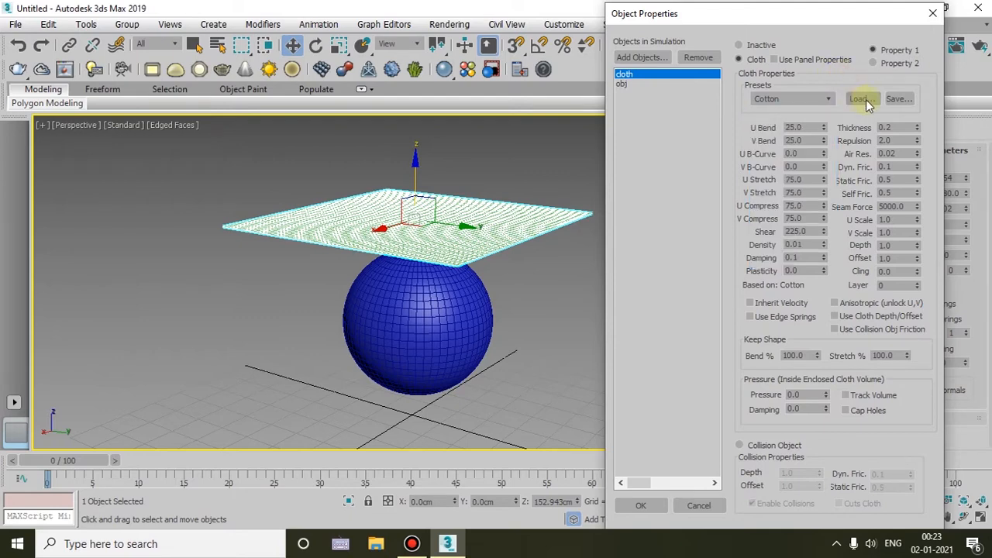
{"action": "left_click", "coordinate": [861, 99]}
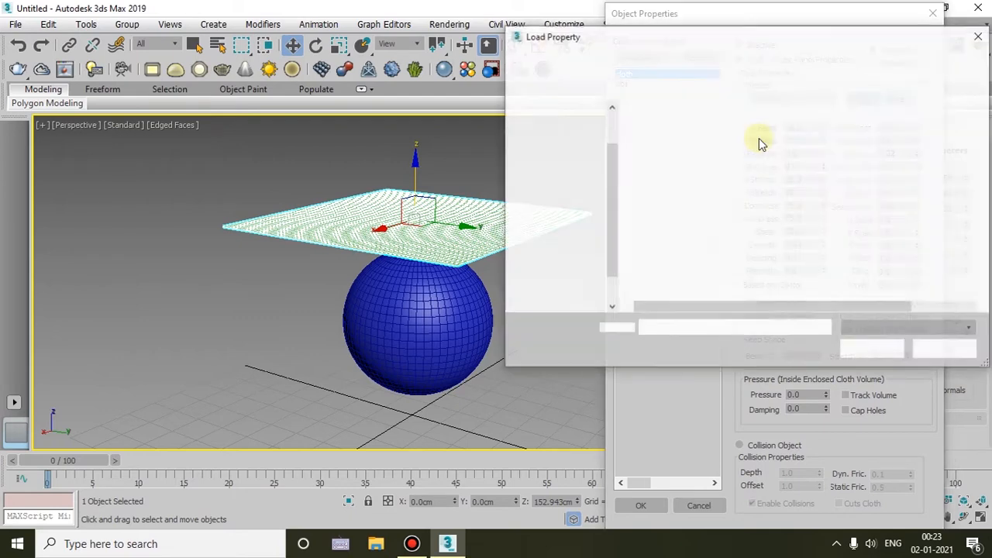
{"action": "left_click", "coordinate": [946, 351]}
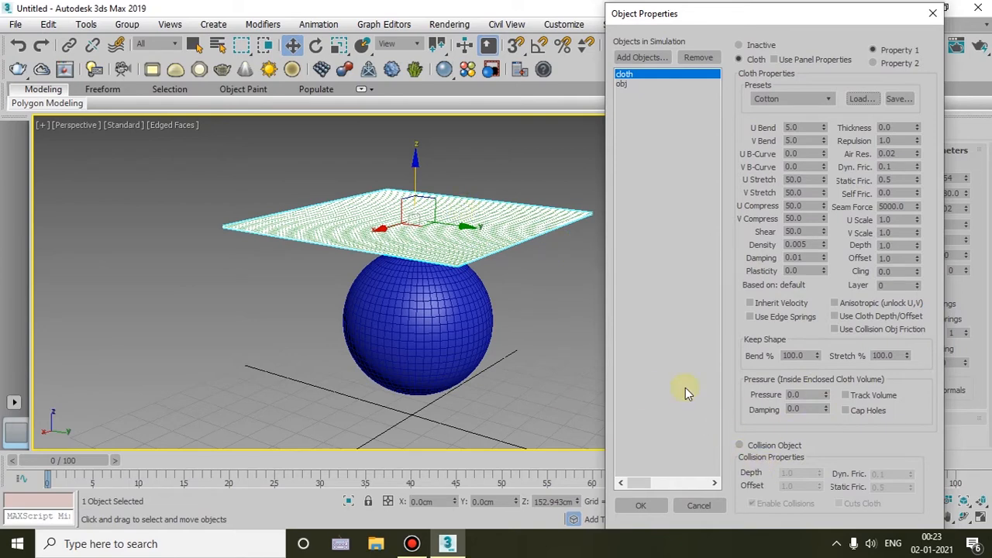
Set the obj entry as a Collision Object in the cloth simulation and confirm the object properties.
{"action": "left_click", "coordinate": [624, 85]}
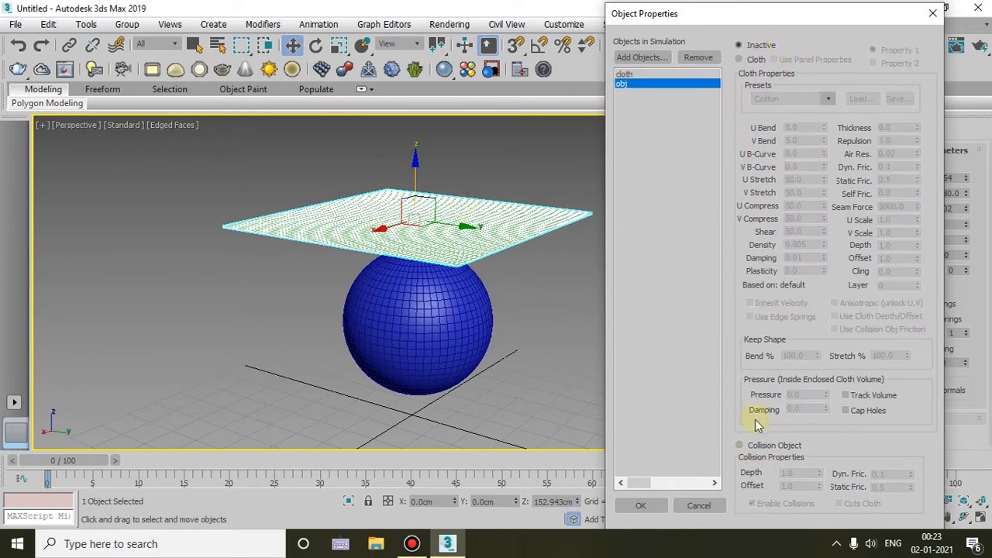
{"action": "left_click", "coordinate": [741, 445]}
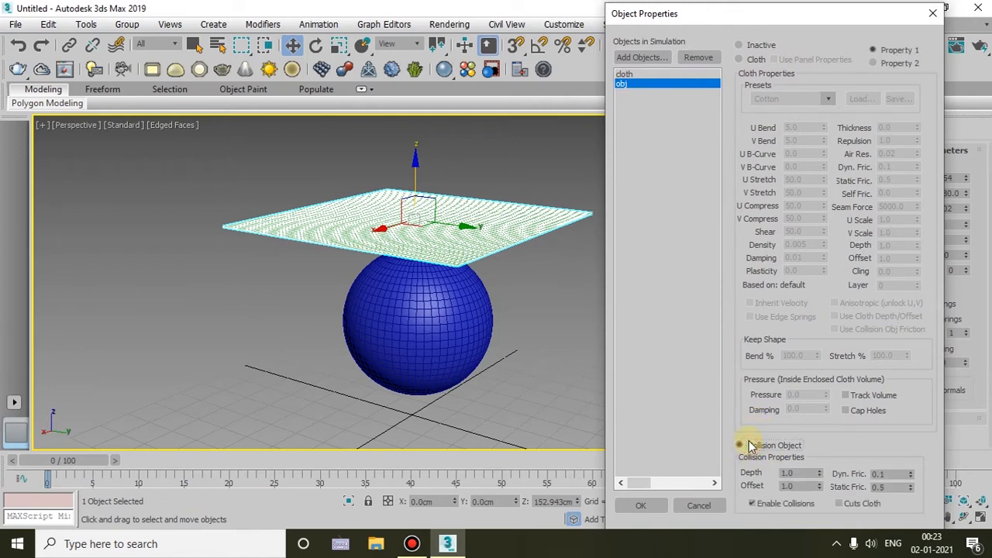
{"action": "left_click", "coordinate": [625, 74]}
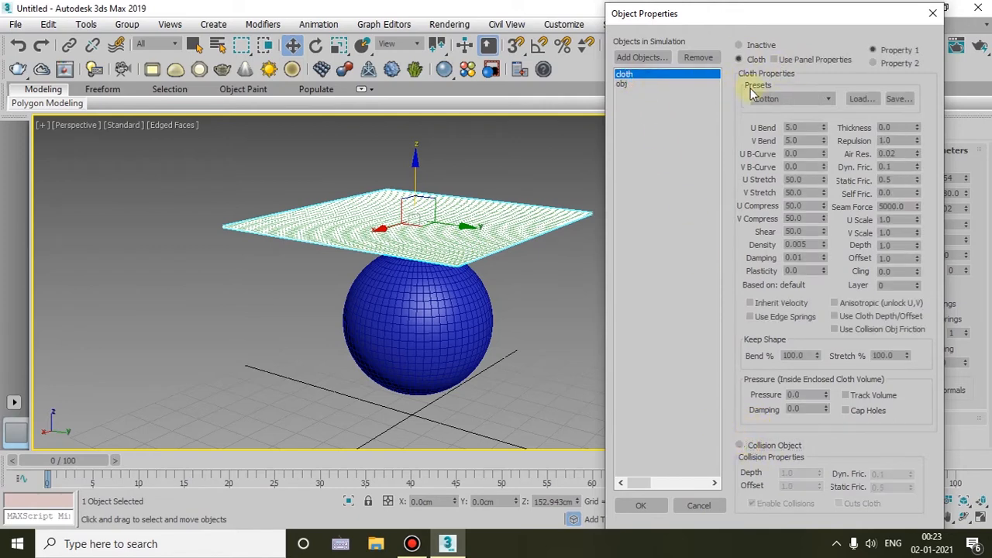
{"action": "left_click", "coordinate": [620, 84]}
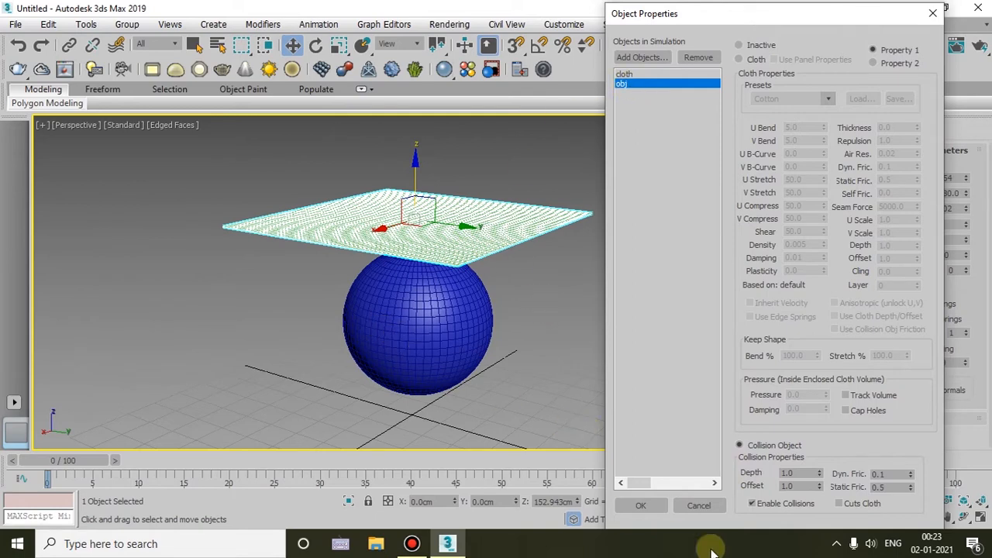
{"action": "left_click", "coordinate": [652, 506]}
Select the cloth plane and run the full cloth simulation with Progress enabled.
{"action": "left_click", "coordinate": [559, 373]}
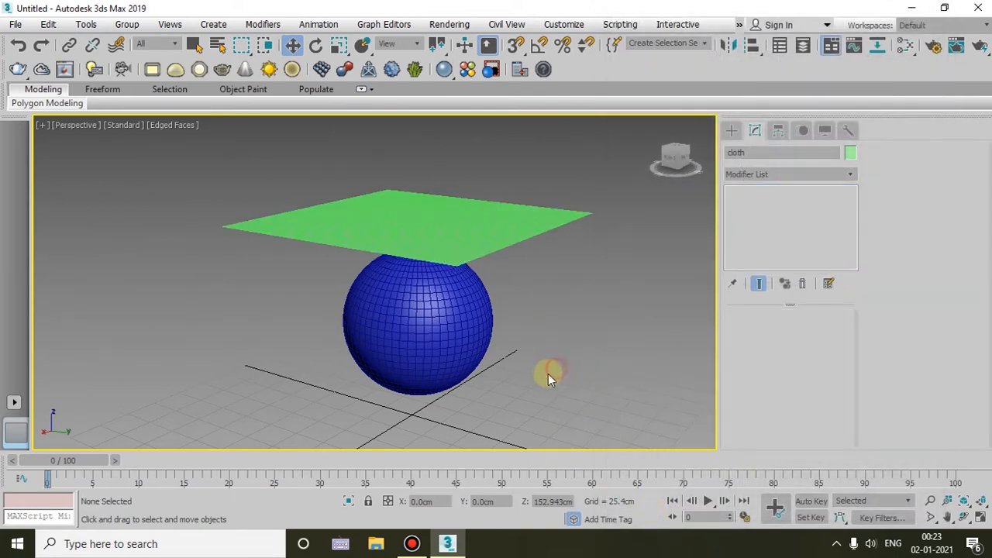
{"action": "left_click", "coordinate": [493, 240]}
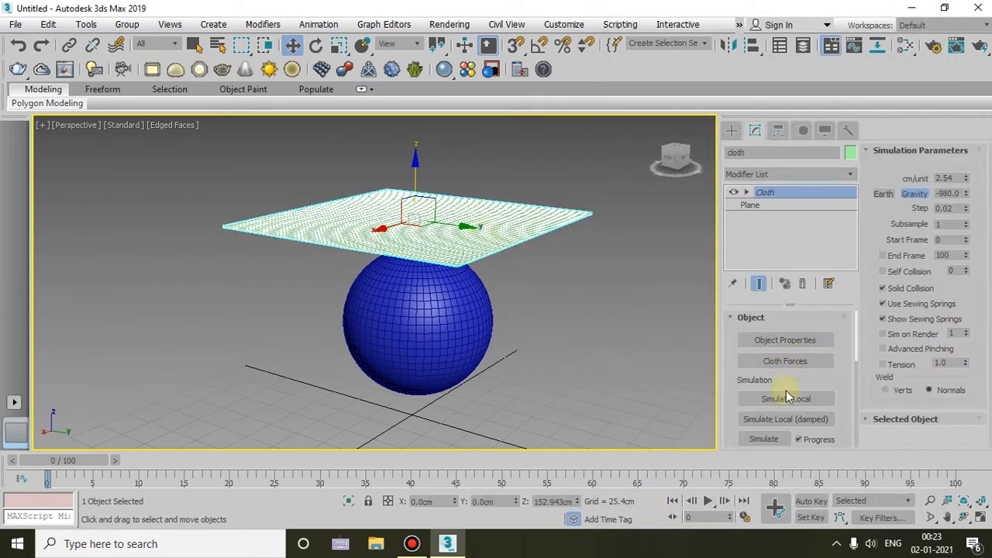
{"action": "left_click", "coordinate": [786, 397]}
{"action": "scroll", "coordinate": [813, 376], "scroll_direction": "down", "scroll_amount": 2}
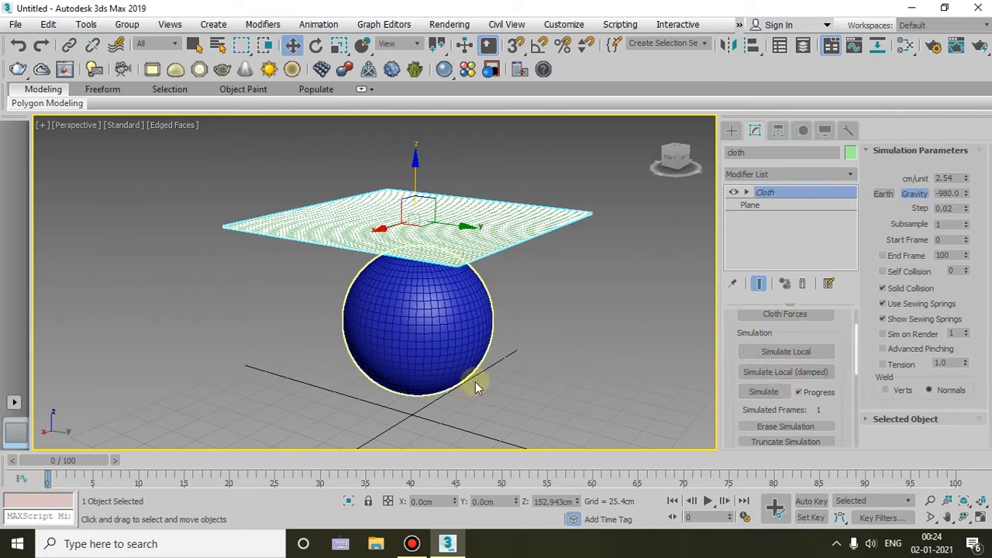
{"action": "left_click", "coordinate": [808, 392]}
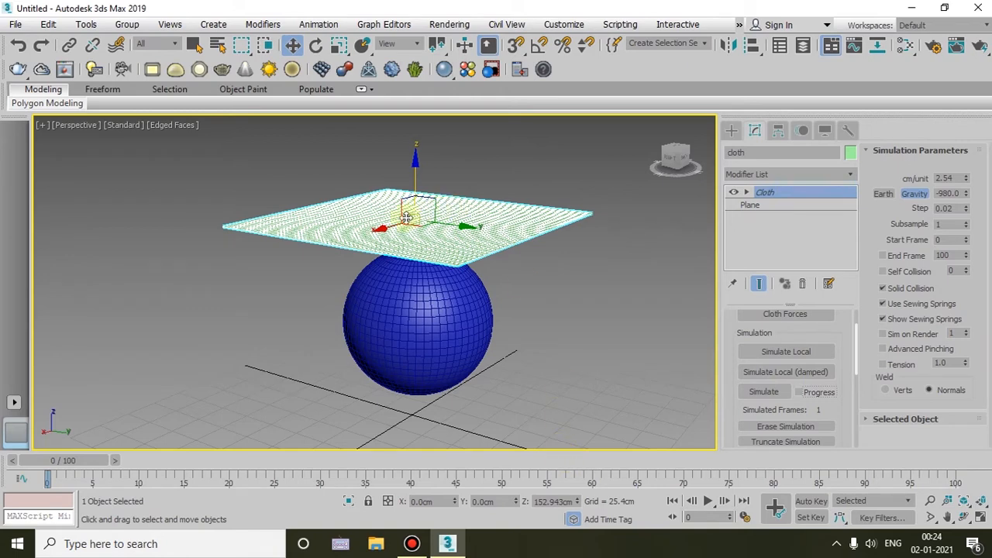
{"action": "left_click", "coordinate": [802, 393]}
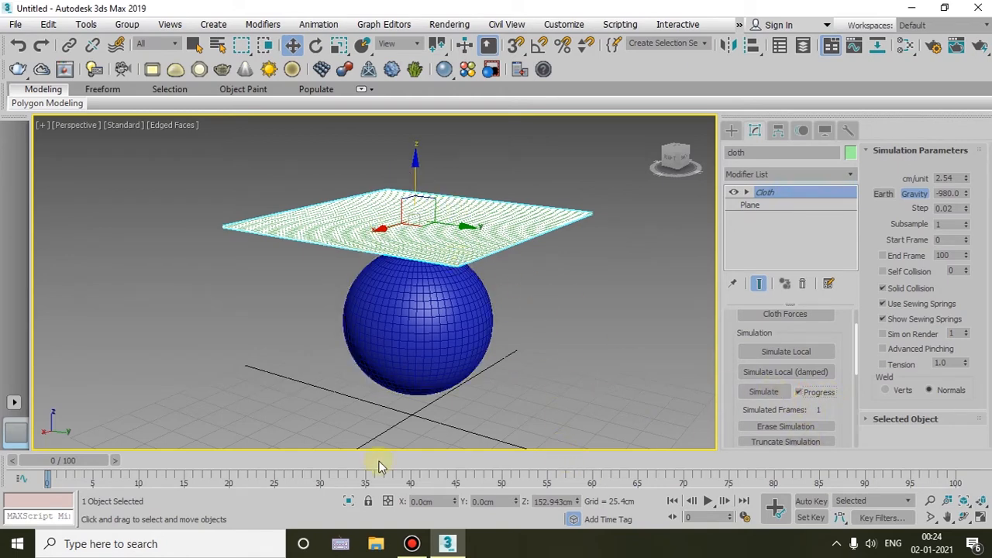
{"action": "left_click", "coordinate": [764, 393]}
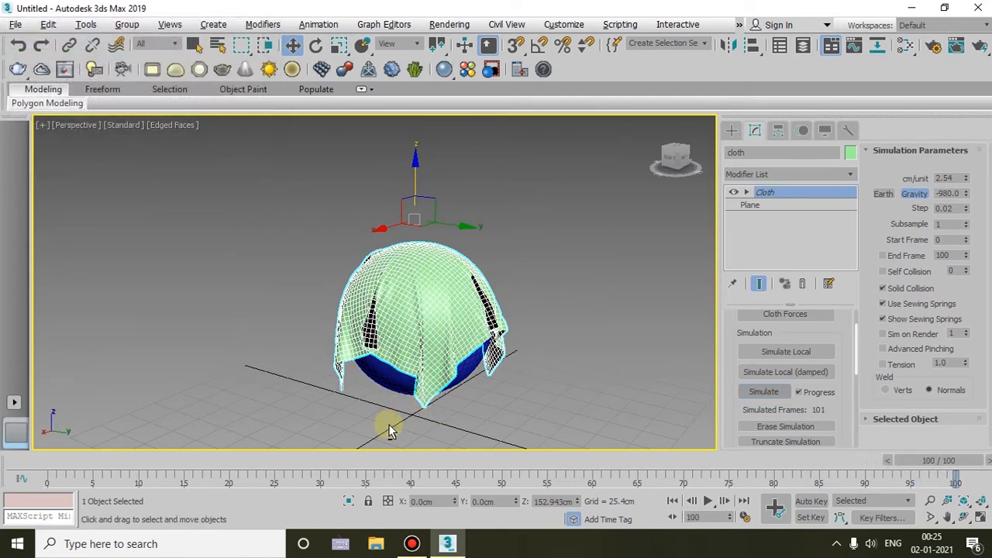
Hide the edged faces and examine the draped cloth over the sphere from several angles.
{"action": "mouse_move", "coordinate": [390, 428]}
{"action": "middle_mouse_down", "text": "alt"}
{"action": "mouse_move", "coordinate": [424, 391]}
{"action": "mouse_move", "coordinate": [483, 401]}
{"action": "mouse_move", "coordinate": [428, 372]}
{"action": "mouse_move", "coordinate": [452, 387]}
{"action": "mouse_move", "coordinate": [428, 398]}
{"action": "mouse_move", "coordinate": [394, 361]}
{"action": "mouse_move", "coordinate": [394, 388]}
{"action": "middle_mouse_up", "text": "alt"}
{"action": "scroll", "coordinate": [428, 372], "scroll_direction": "up", "scroll_amount": 2}
{"action": "key", "text": "F4"}
{"action": "left_click", "coordinate": [395, 389]}
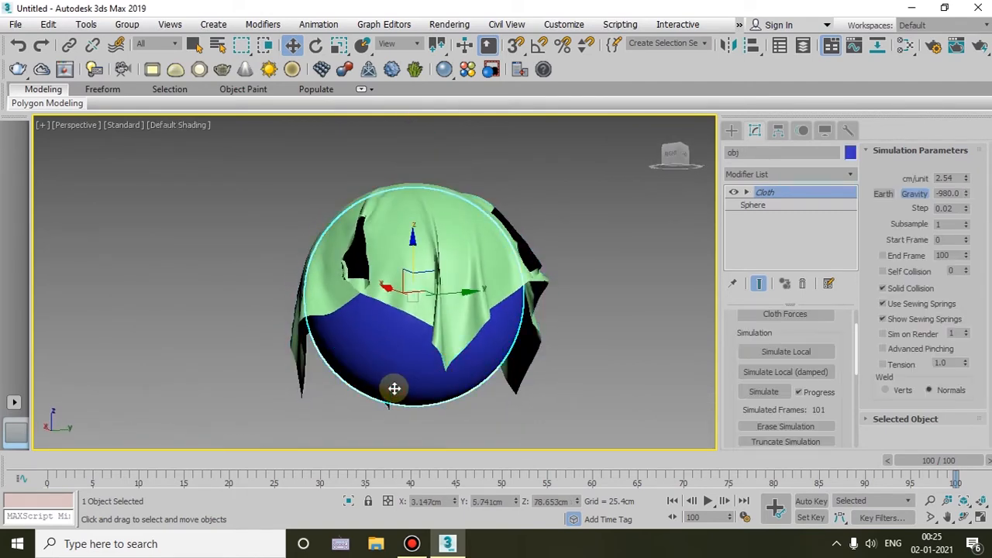
{"action": "key", "text": "Delete"}
{"action": "middle_click_drag", "start_coordinate": [399, 383], "coordinate": [414, 319], "text": "alt"}
{"action": "middle_click_drag", "start_coordinate": [393, 323], "coordinate": [443, 349], "text": "alt"}
{"action": "left_click", "coordinate": [432, 328]}
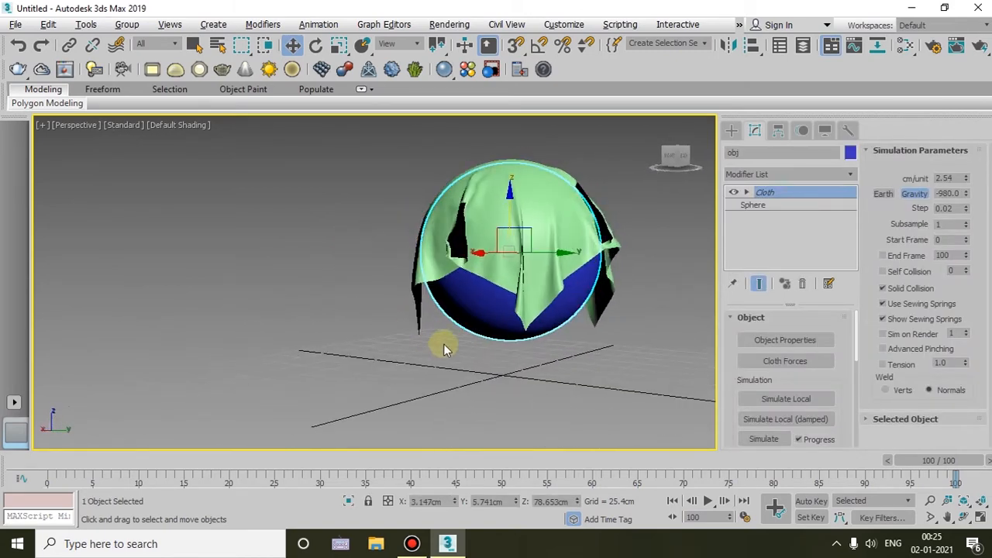
{"action": "middle_click_drag", "start_coordinate": [545, 353], "coordinate": [448, 359], "text": "alt"}
Erase the cloth simulation and return the timeline to frame 0.
{"action": "scroll", "coordinate": [825, 361], "scroll_direction": "down", "scroll_amount": 2}
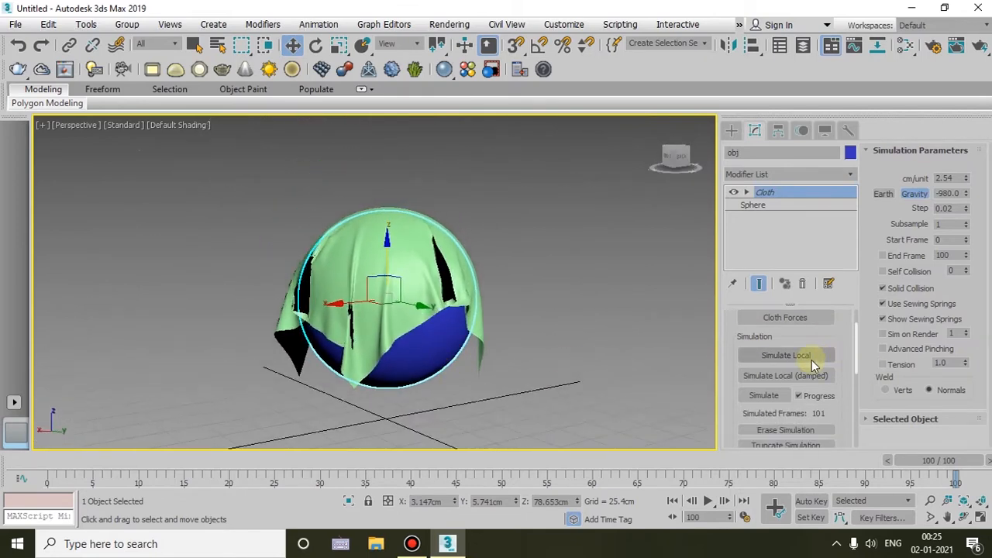
{"action": "scroll", "coordinate": [783, 397], "scroll_direction": "down", "scroll_amount": 1}
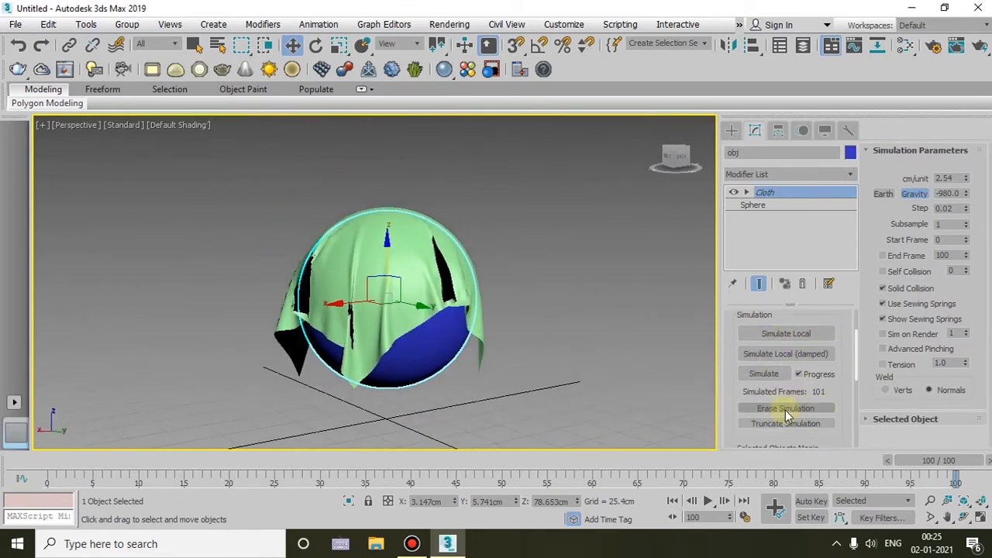
{"action": "left_click", "coordinate": [815, 407]}
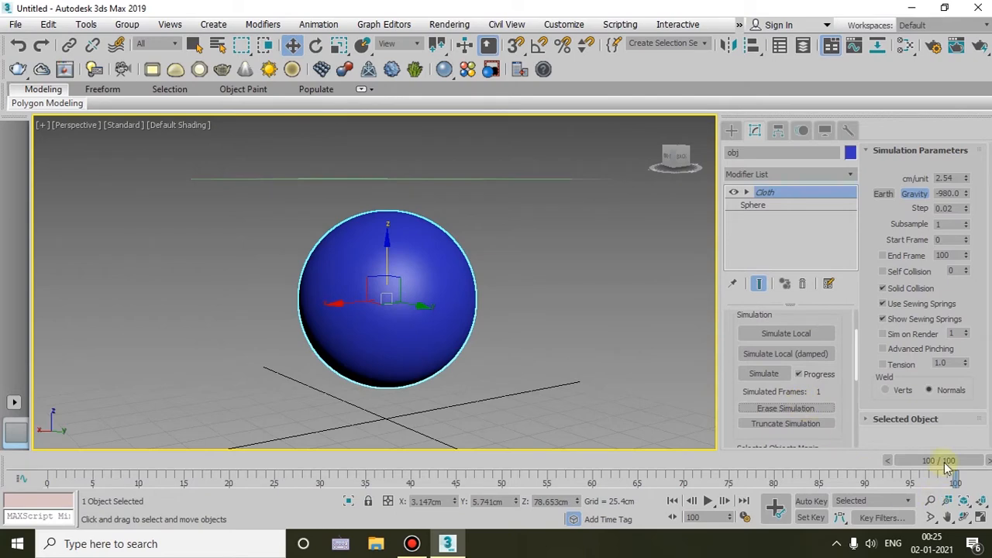
{"action": "left_click_drag", "start_coordinate": [946, 462], "coordinate": [113, 462]}
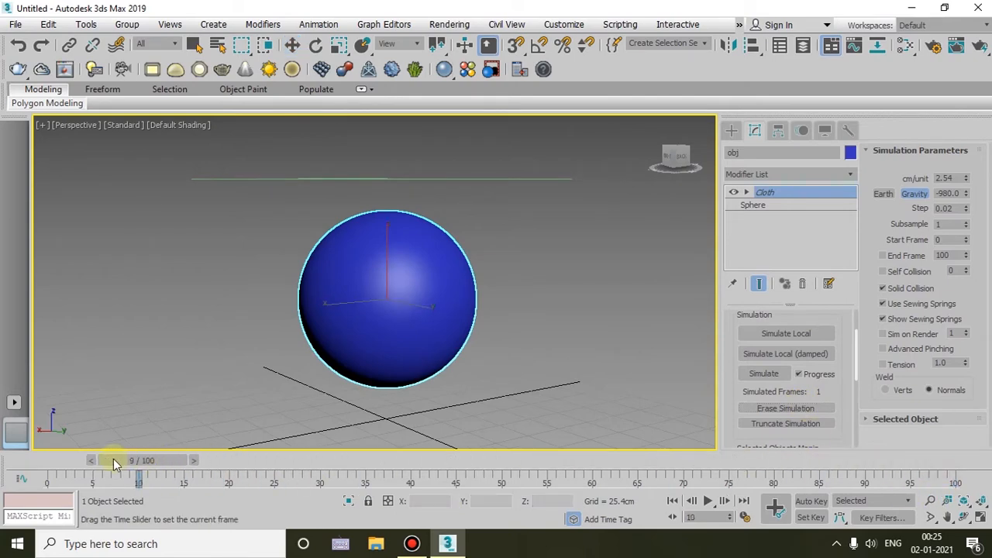
{"action": "key", "text": "w"}
{"action": "middle_click_drag", "start_coordinate": [313, 355], "coordinate": [437, 304], "text": "alt"}
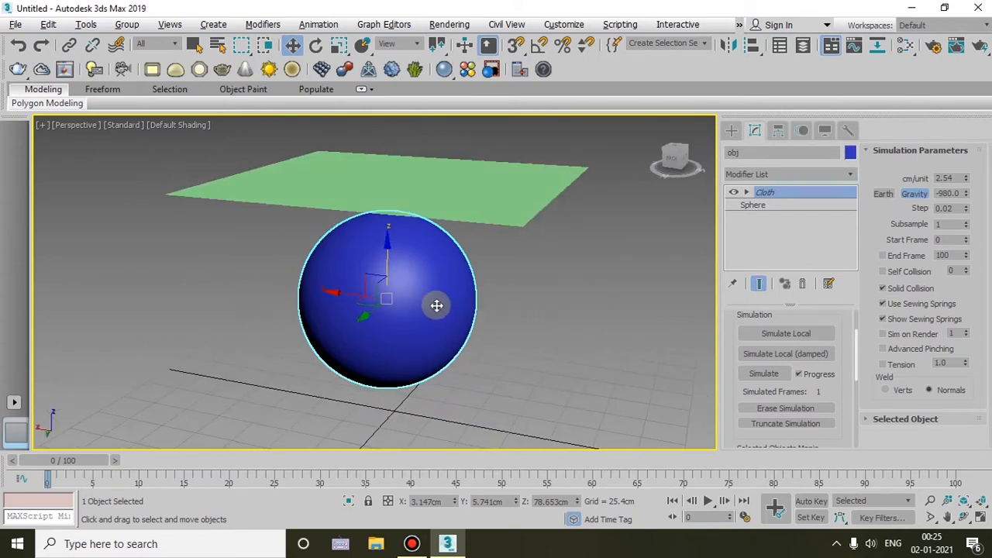
Switch to the four-viewport layout and activate the Front view on an empty area beside the objects.
{"action": "scroll", "coordinate": [537, 318], "scroll_direction": "down", "scroll_amount": 3}
{"action": "middle_click_drag", "start_coordinate": [536, 318], "coordinate": [504, 307]}
{"action": "middle_click_drag", "start_coordinate": [550, 331], "coordinate": [474, 331]}
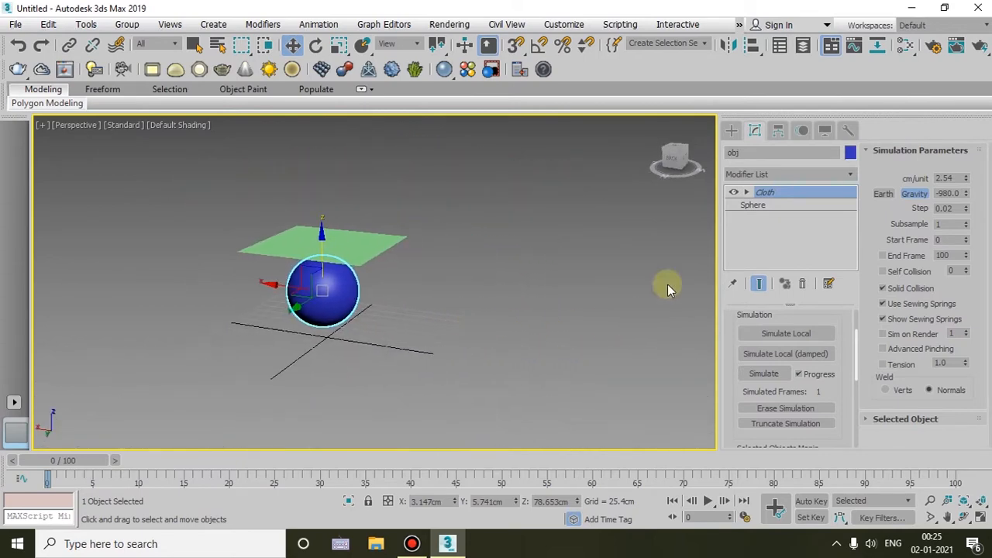
{"action": "key", "text": "alt+w"}
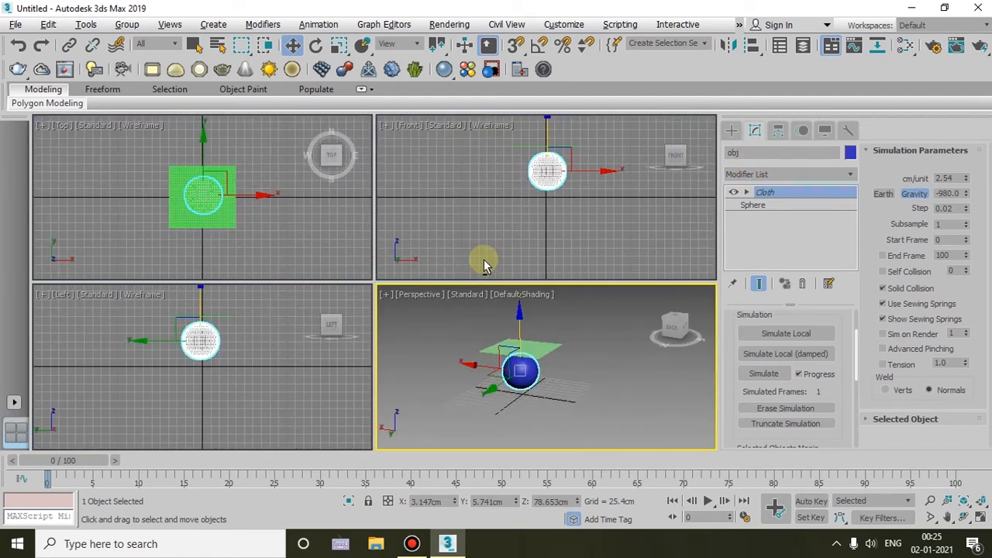
{"action": "right_click", "coordinate": [526, 236]}
{"action": "middle_click_drag", "start_coordinate": [495, 227], "coordinate": [455, 230]}
{"action": "middle_click_drag", "start_coordinate": [557, 232], "coordinate": [522, 233]}
Draw a straight horizontal spline line about 506 cm long beside the cloth plane in the Top view.
{"action": "left_click", "coordinate": [734, 131]}
{"action": "left_click", "coordinate": [757, 220]}
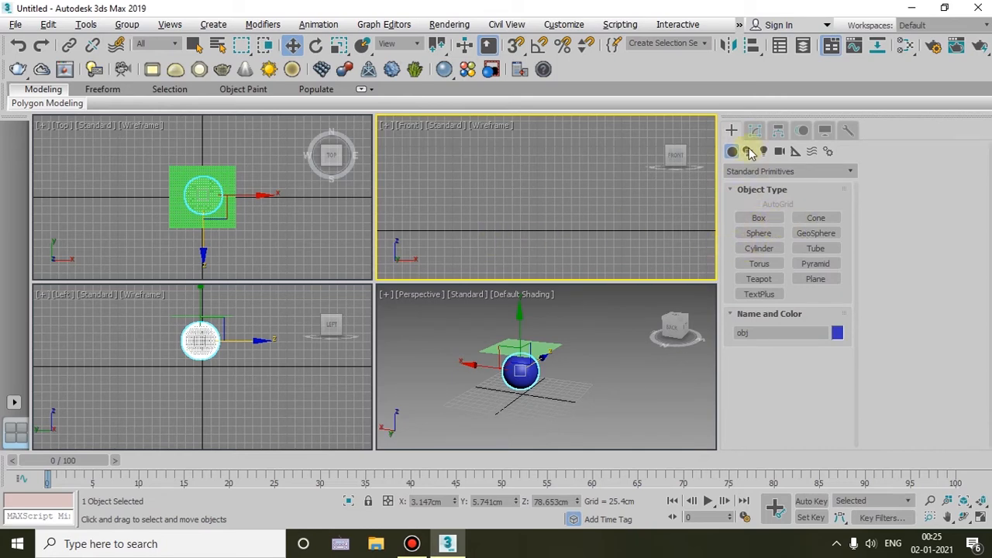
{"action": "left_click", "coordinate": [748, 152]}
{"action": "left_click", "coordinate": [772, 230]}
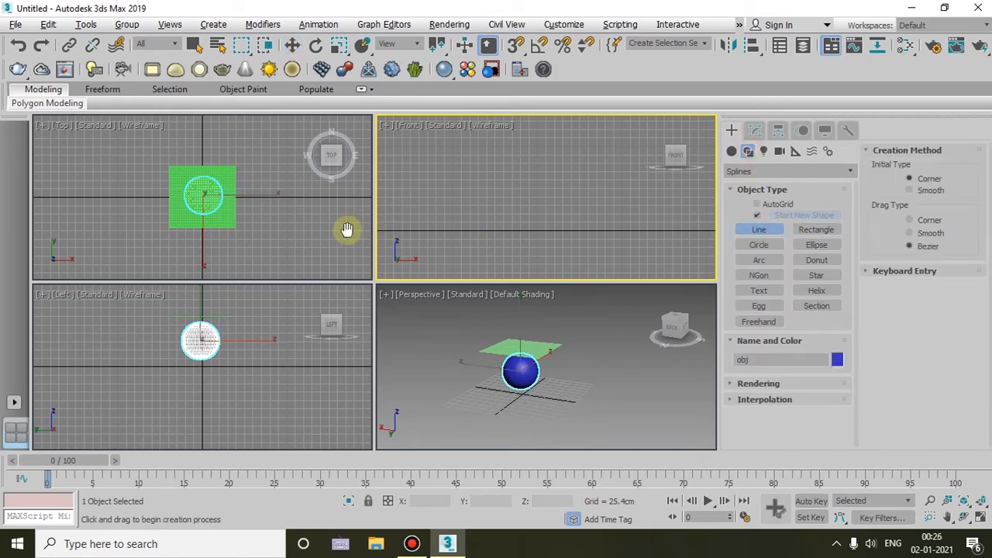
{"action": "middle_click_drag", "start_coordinate": [346, 229], "coordinate": [210, 217]}
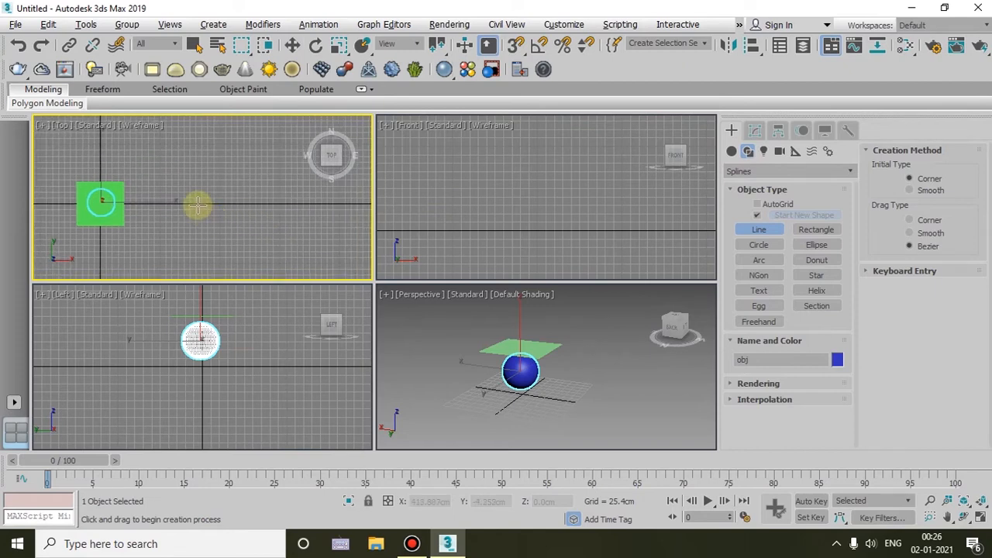
{"action": "left_click", "coordinate": [200, 205]}
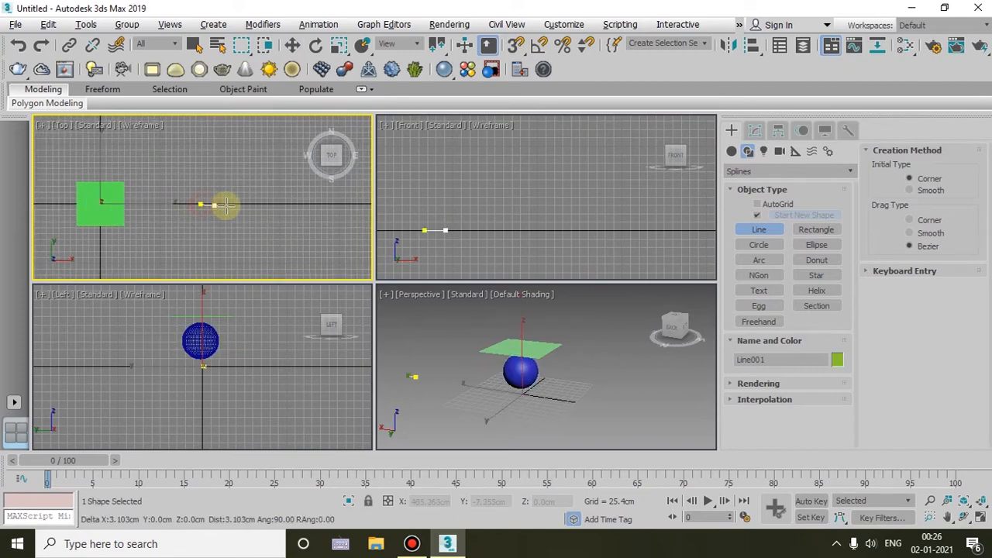
{"action": "right_click", "coordinate": [305, 206]}
{"action": "left_click", "coordinate": [208, 204]}
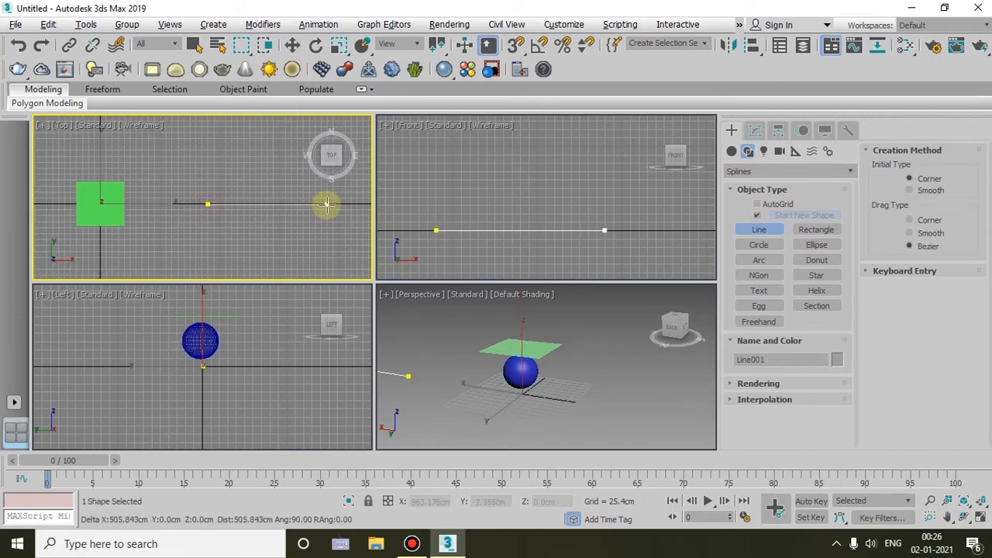
{"action": "right_click", "coordinate": [325, 231]}
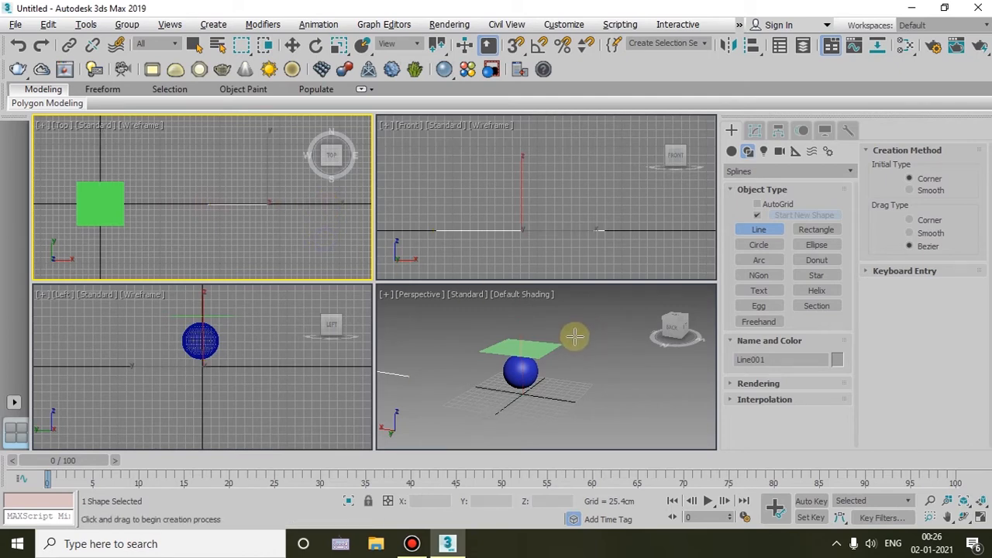
Raise the new line vertically in the Front view to a height of about 228 cm.
{"action": "left_click", "coordinate": [294, 45]}
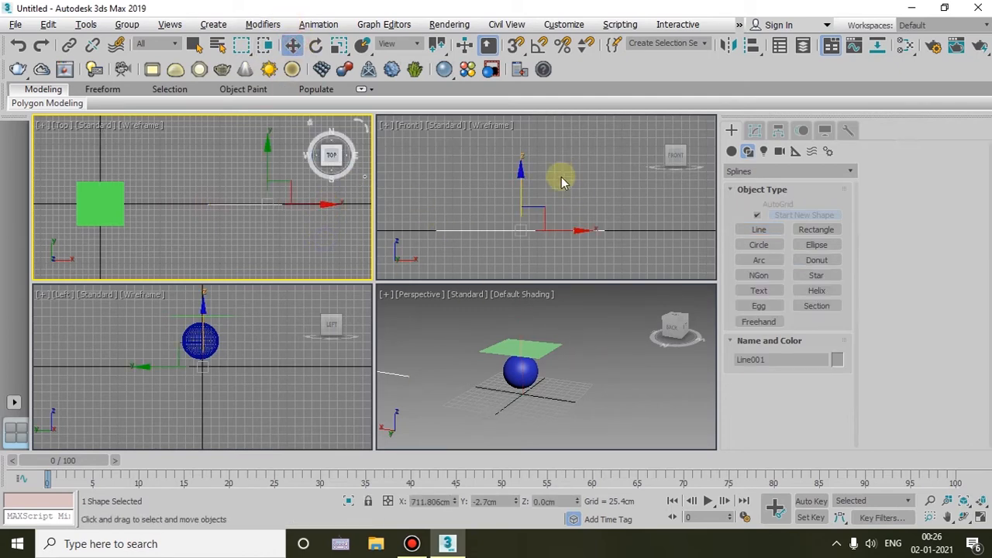
{"action": "left_click", "coordinate": [522, 179]}
{"action": "left_click", "coordinate": [518, 194]}
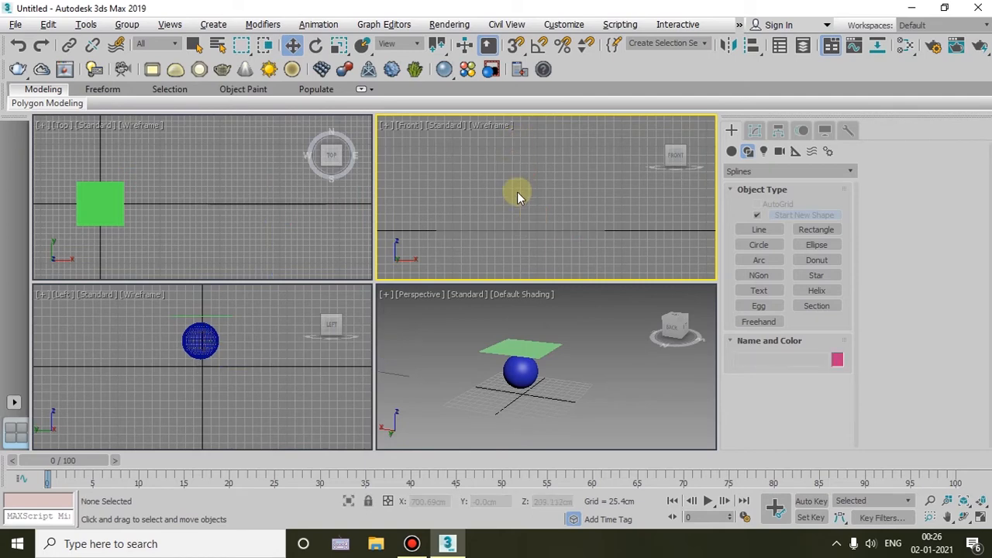
{"action": "left_click", "coordinate": [512, 230]}
{"action": "left_click_drag", "start_coordinate": [520, 188], "coordinate": [520, 122]}
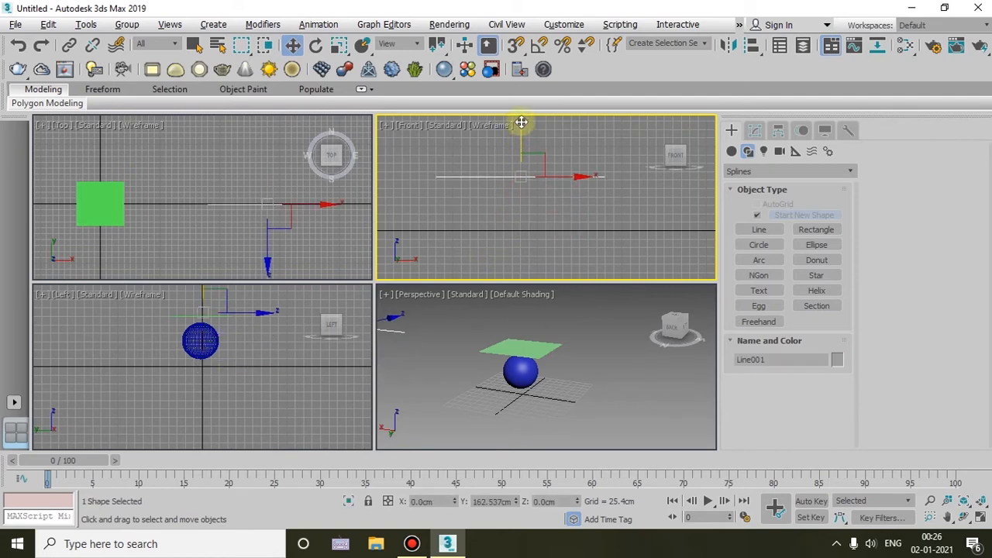
Maximize the Perspective view and select the raised line in it.
{"action": "left_click", "coordinate": [640, 386]}
{"action": "key", "text": "alt+w"}
{"action": "middle_click_drag", "start_coordinate": [548, 384], "coordinate": [290, 372], "text": "alt"}
{"action": "left_click", "coordinate": [233, 376]}
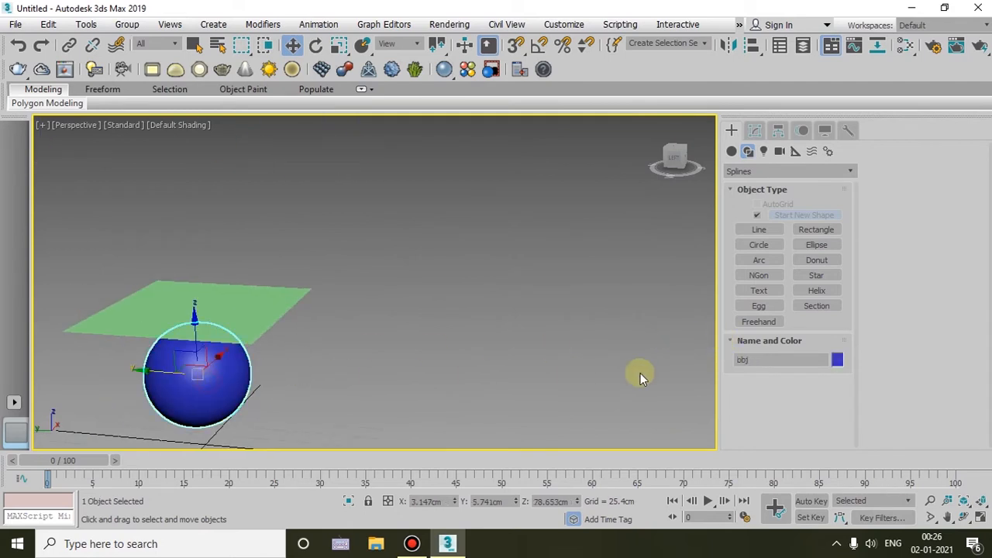
{"action": "middle_click_drag", "start_coordinate": [528, 376], "coordinate": [425, 309], "text": "alt"}
{"action": "scroll", "coordinate": [428, 255], "scroll_direction": "down", "scroll_amount": 5}
{"action": "scroll", "coordinate": [428, 256], "scroll_direction": "down", "scroll_amount": 3}
{"action": "mouse_move", "coordinate": [425, 308]}
{"action": "middle_mouse_down", "text": "alt"}
{"action": "mouse_move", "coordinate": [448, 304]}
{"action": "mouse_move", "coordinate": [438, 307]}
{"action": "middle_mouse_up", "text": "alt"}
{"action": "middle_click_drag", "start_coordinate": [438, 307], "coordinate": [394, 352]}
{"action": "scroll", "coordinate": [417, 327], "scroll_direction": "up", "scroll_amount": 4}
{"action": "scroll", "coordinate": [418, 327], "scroll_direction": "up", "scroll_amount": 4}
{"action": "left_click", "coordinate": [399, 271]}
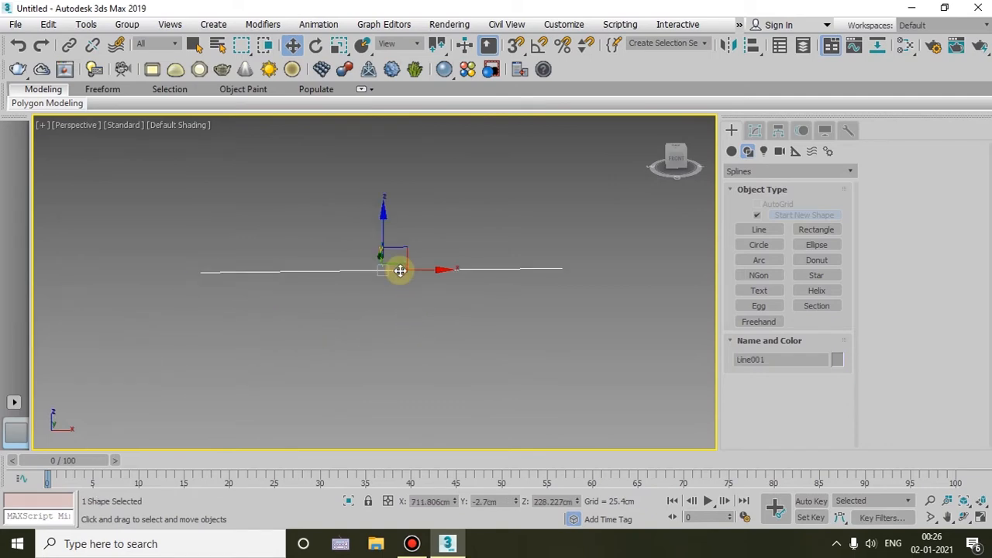
{"action": "scroll", "coordinate": [399, 270], "scroll_direction": "up", "scroll_amount": 4}
Enable the line's display thickness in the viewport and reduce its radial thickness.
{"action": "left_click", "coordinate": [757, 132]}
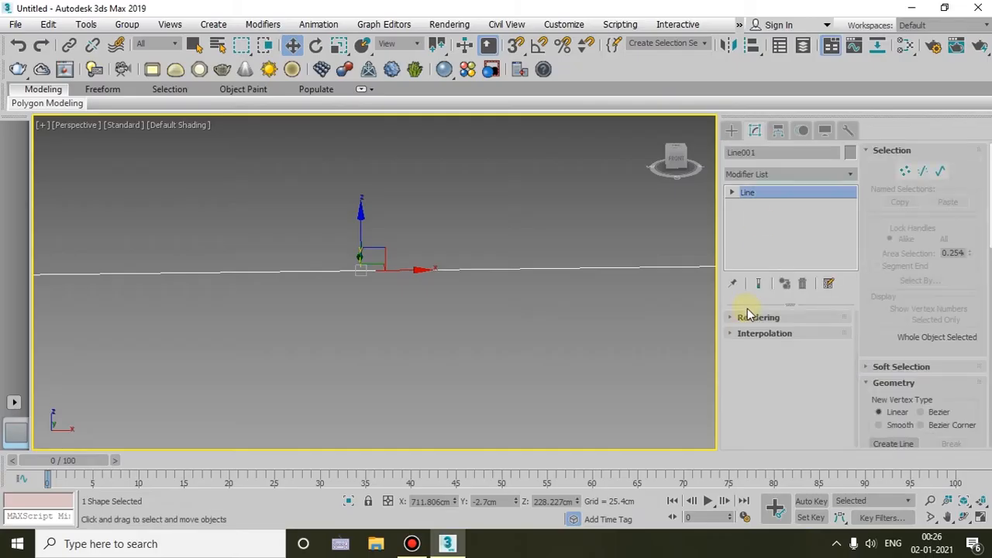
{"action": "left_click", "coordinate": [758, 318]}
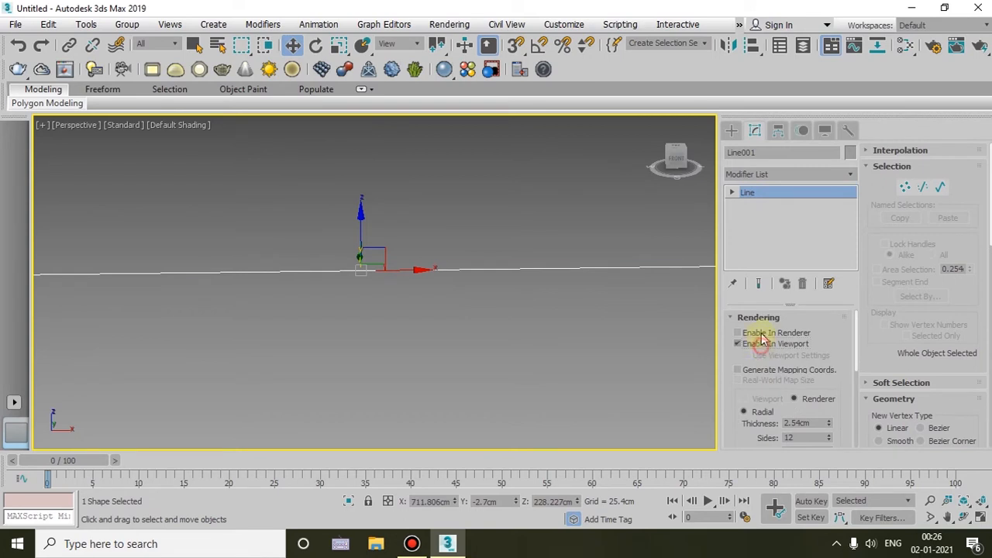
{"action": "left_click", "coordinate": [762, 341]}
{"action": "scroll", "coordinate": [827, 384], "scroll_direction": "down", "scroll_amount": 2}
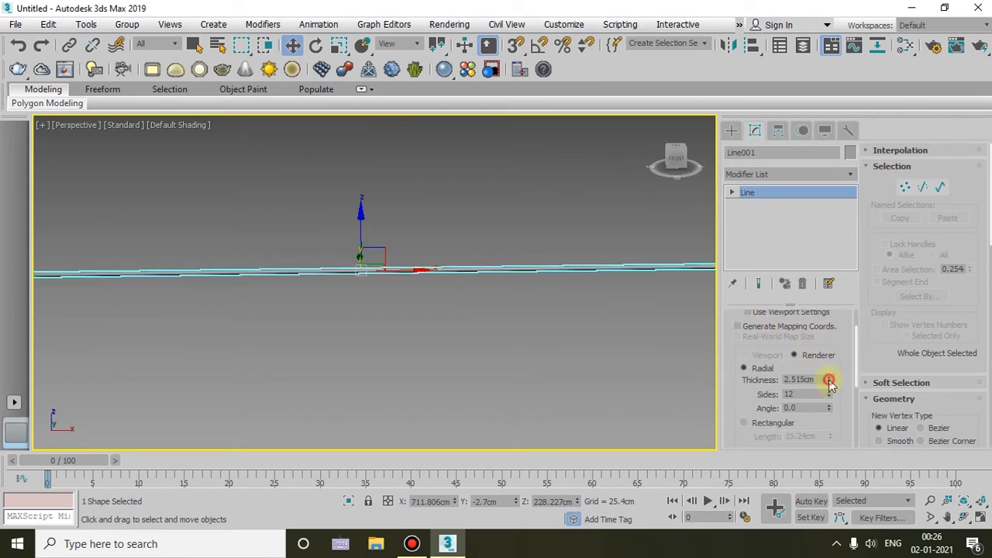
{"action": "left_click_drag", "start_coordinate": [830, 380], "coordinate": [830, 412]}
{"action": "left_click", "coordinate": [538, 333]}
Change the line's object color to green.
{"action": "scroll", "coordinate": [401, 325], "scroll_direction": "down", "scroll_amount": 3}
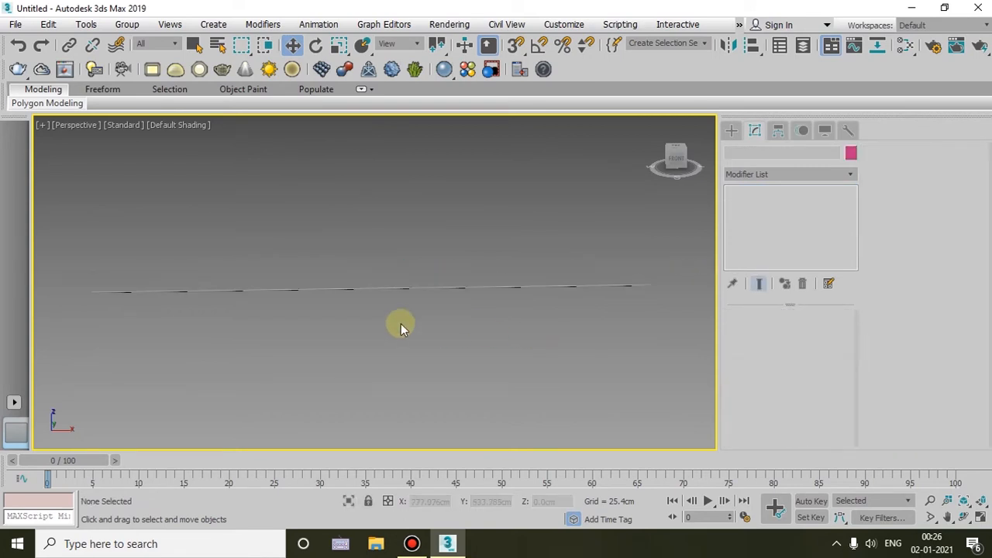
{"action": "middle_click_drag", "start_coordinate": [401, 323], "coordinate": [435, 333], "text": "alt"}
{"action": "scroll", "coordinate": [569, 378], "scroll_direction": "up", "scroll_amount": 1}
{"action": "middle_click_drag", "start_coordinate": [570, 378], "coordinate": [527, 348]}
{"action": "left_click_drag", "start_coordinate": [573, 252], "coordinate": [467, 396]}
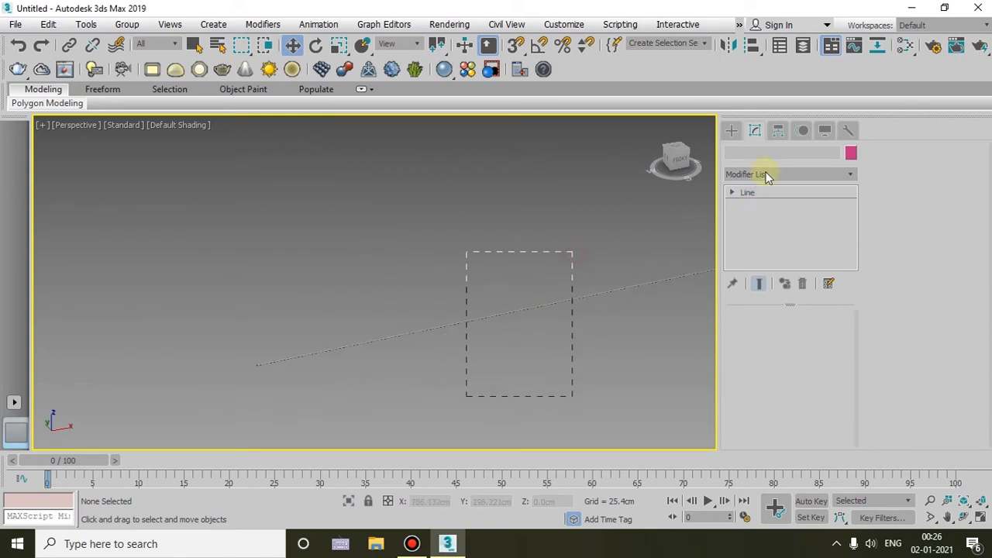
{"action": "left_click", "coordinate": [851, 153]}
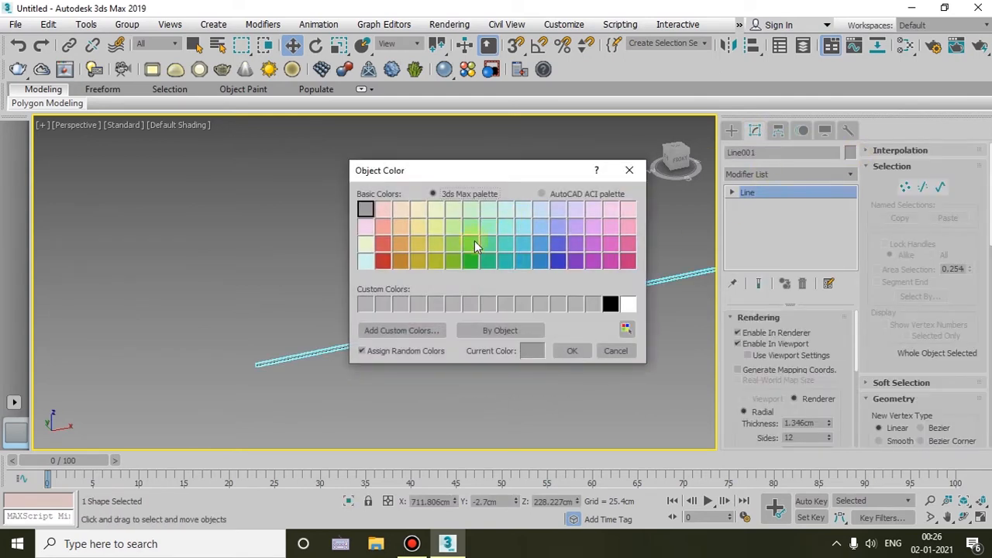
{"action": "left_click", "coordinate": [570, 352]}
{"action": "left_click", "coordinate": [567, 399]}
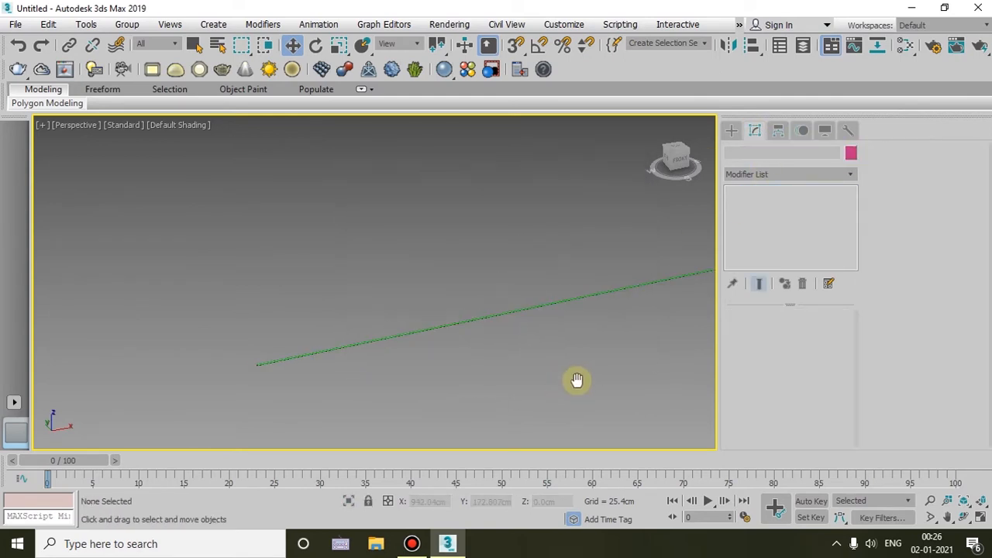
Scale the green line down to about 48% of its size in the Perspective view.
{"action": "scroll", "coordinate": [288, 333], "scroll_direction": "up", "scroll_amount": 3}
{"action": "middle_click_drag", "start_coordinate": [331, 346], "coordinate": [525, 242]}
{"action": "left_click", "coordinate": [385, 292]}
{"action": "left_click", "coordinate": [338, 48]}
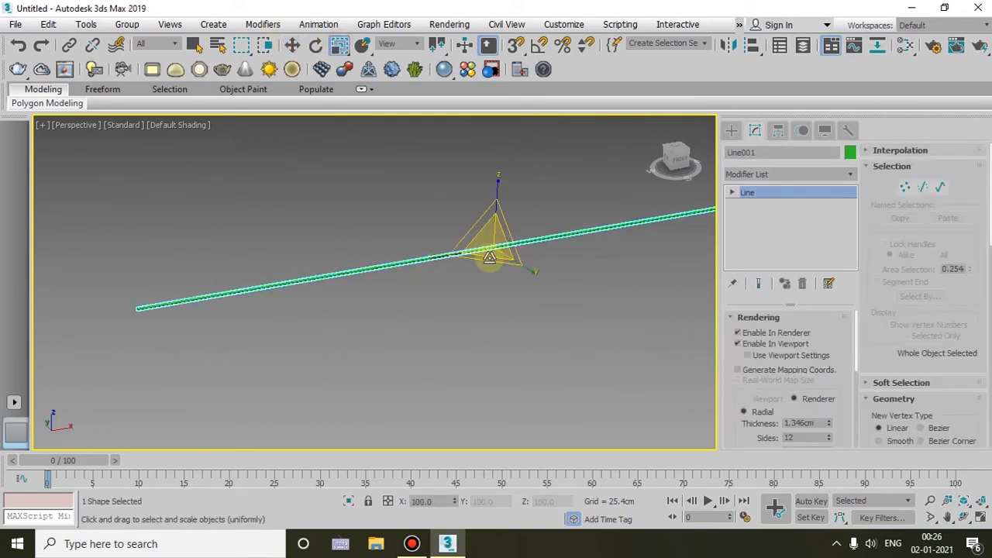
{"action": "left_click_drag", "start_coordinate": [491, 257], "coordinate": [477, 284]}
{"action": "right_click", "coordinate": [476, 284]}
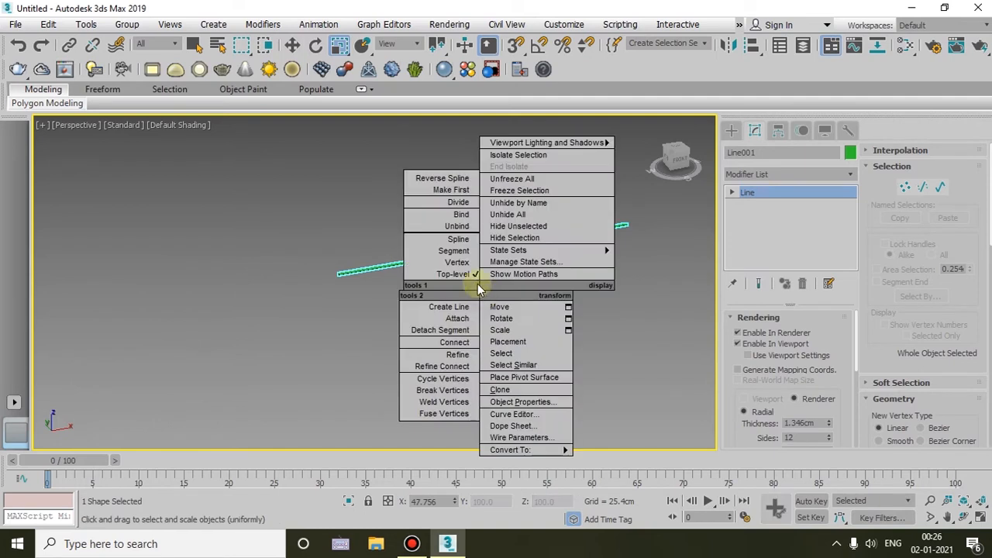
{"action": "left_click", "coordinate": [293, 48]}
{"action": "middle_click_drag", "start_coordinate": [462, 307], "coordinate": [430, 336]}
{"action": "scroll", "coordinate": [456, 301], "scroll_direction": "up", "scroll_amount": 5}
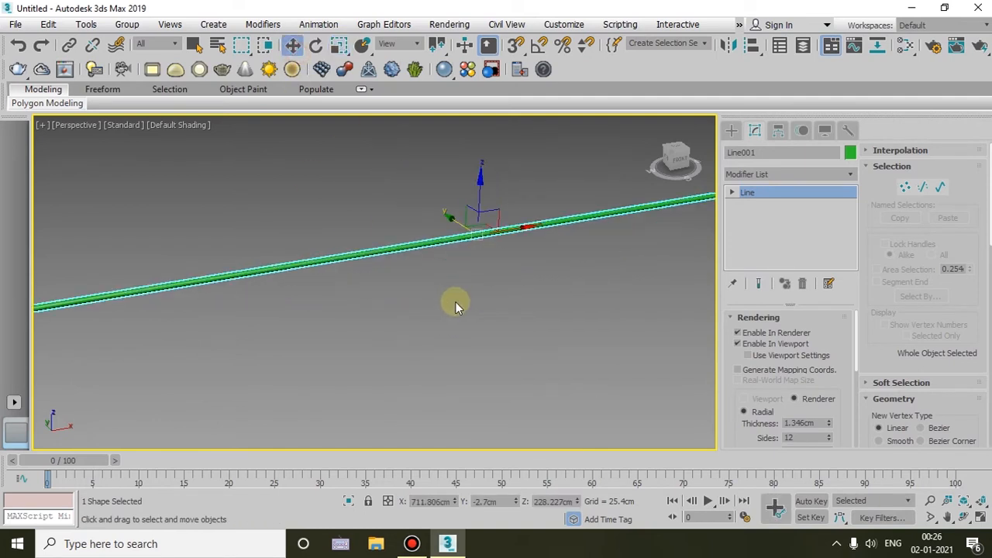
Create a plane about 153 cm long and 131 cm wide in the Front view, hanging down from the line.
{"action": "scroll", "coordinate": [456, 300], "scroll_direction": "down", "scroll_amount": 3}
{"action": "middle_click_drag", "start_coordinate": [482, 298], "coordinate": [461, 312]}
{"action": "key", "text": "alt+w"}
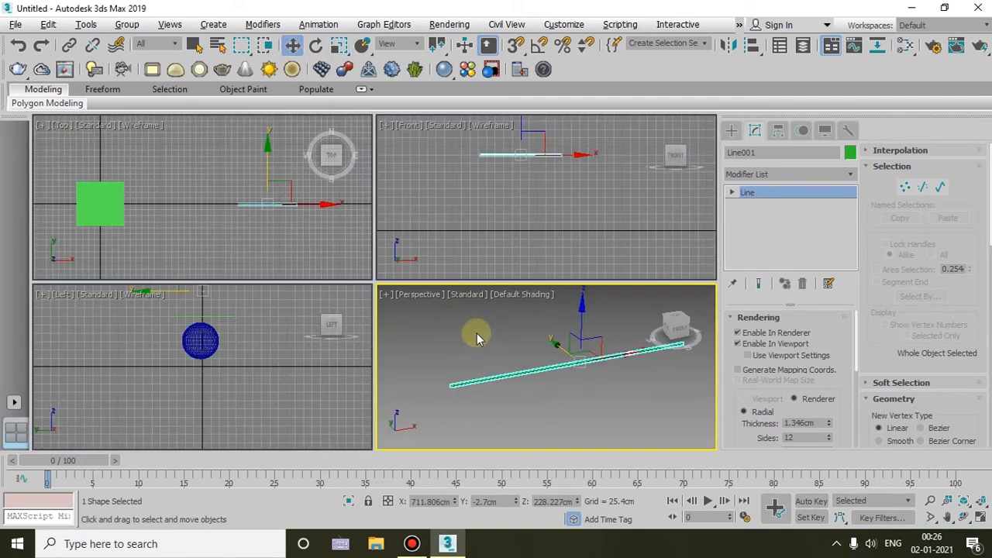
{"action": "right_click", "coordinate": [641, 188]}
{"action": "middle_click_drag", "start_coordinate": [613, 177], "coordinate": [618, 155]}
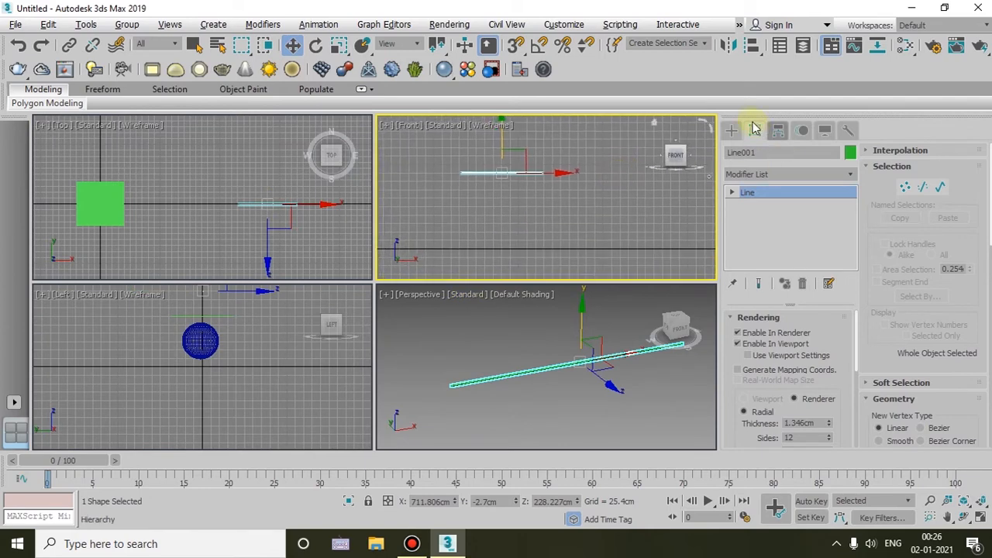
{"action": "left_click", "coordinate": [731, 130]}
{"action": "left_click", "coordinate": [731, 152]}
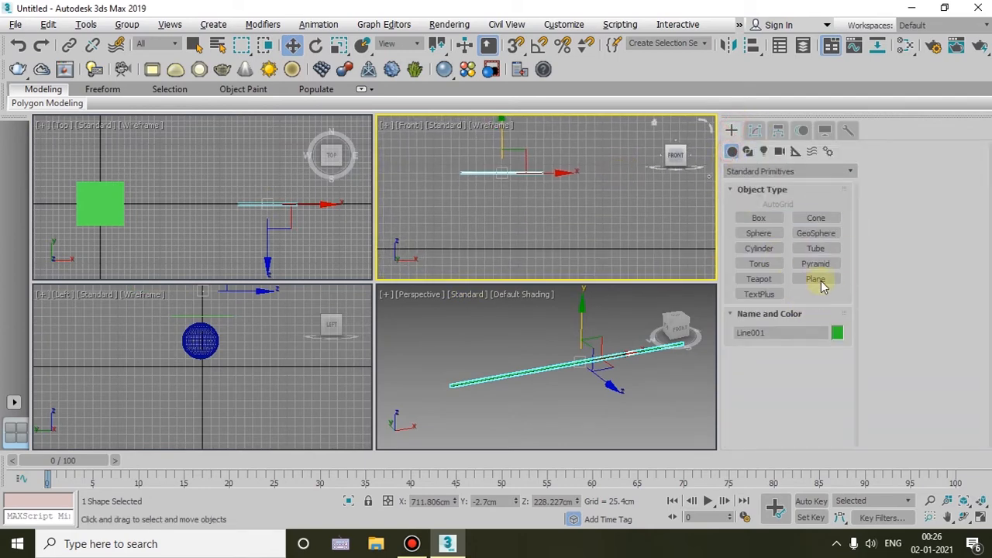
{"action": "left_click", "coordinate": [816, 279]}
{"action": "left_click_drag", "start_coordinate": [483, 171], "coordinate": [527, 223]}
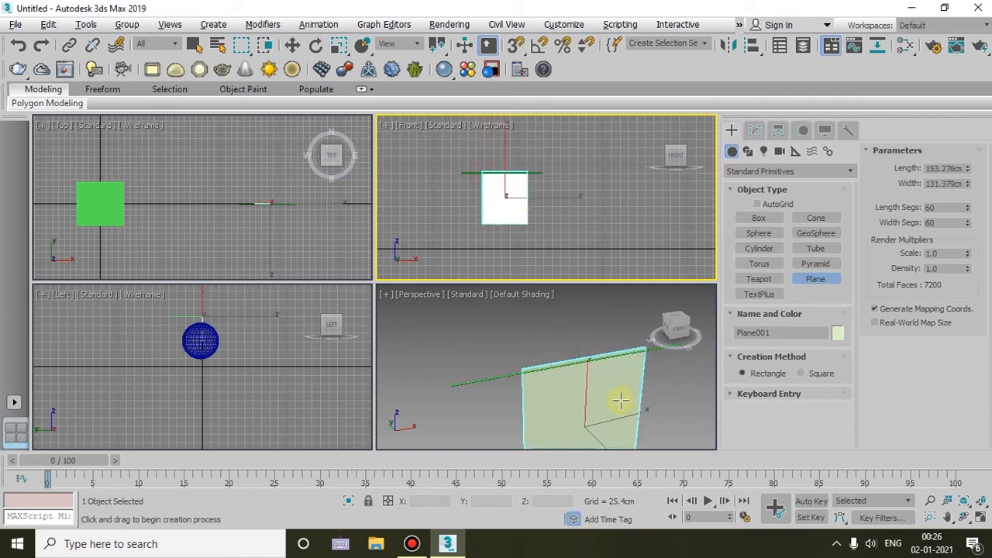
Move the new plane along Y in the Top view to about -2.16 cm, in line with the green line.
{"action": "left_click", "coordinate": [616, 392]}
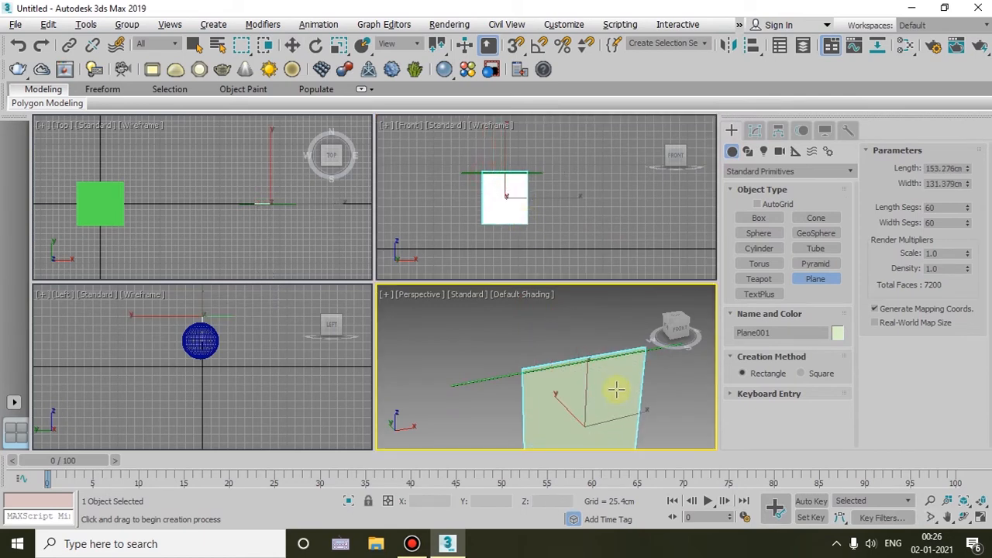
{"action": "left_click", "coordinate": [292, 45]}
{"action": "scroll", "coordinate": [288, 184], "scroll_direction": "up", "scroll_amount": 5}
{"action": "middle_click_drag", "start_coordinate": [221, 205], "coordinate": [257, 111]}
{"action": "left_click", "coordinate": [221, 141]}
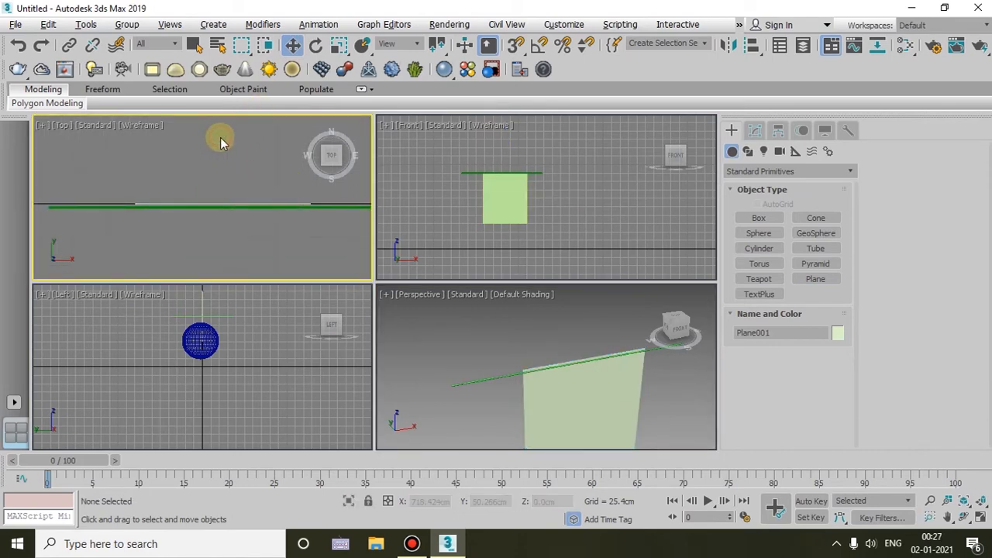
{"action": "left_click", "coordinate": [209, 208]}
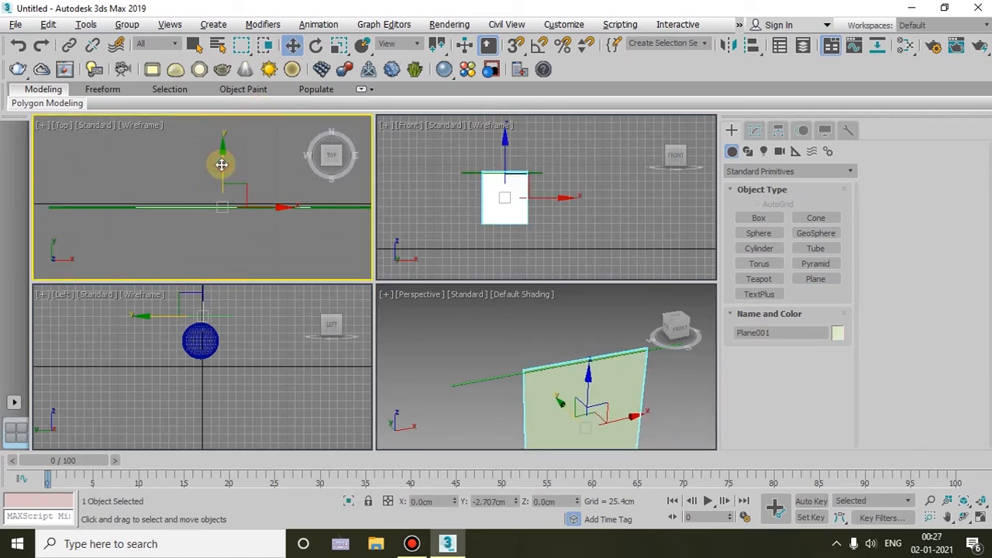
Adjust the plane's height in the maximized Perspective view to about Z 150.9 cm so its upper edge meets the line.
{"action": "middle_click", "coordinate": [567, 359]}
{"action": "key", "text": "alt+w"}
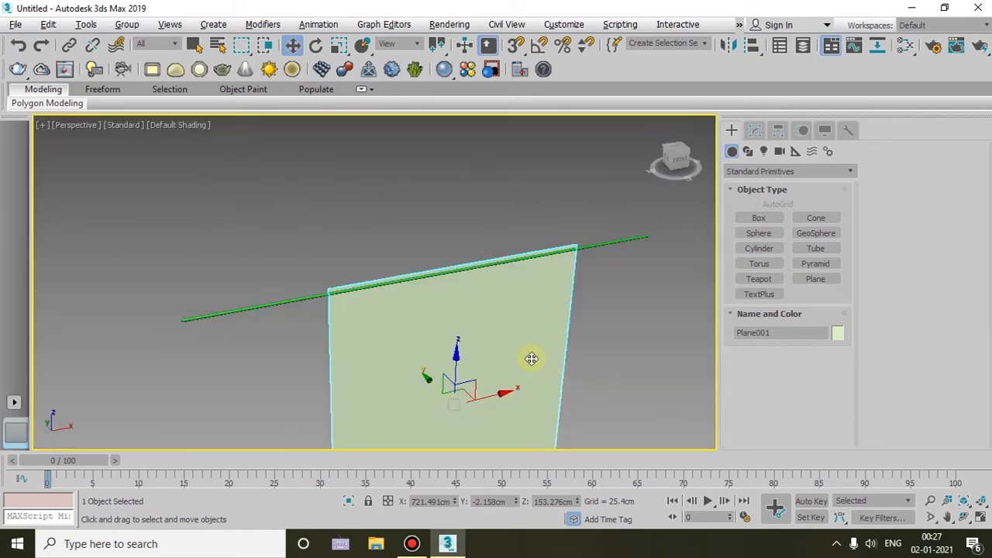
{"action": "middle_click_drag", "start_coordinate": [532, 358], "coordinate": [458, 377], "text": "alt"}
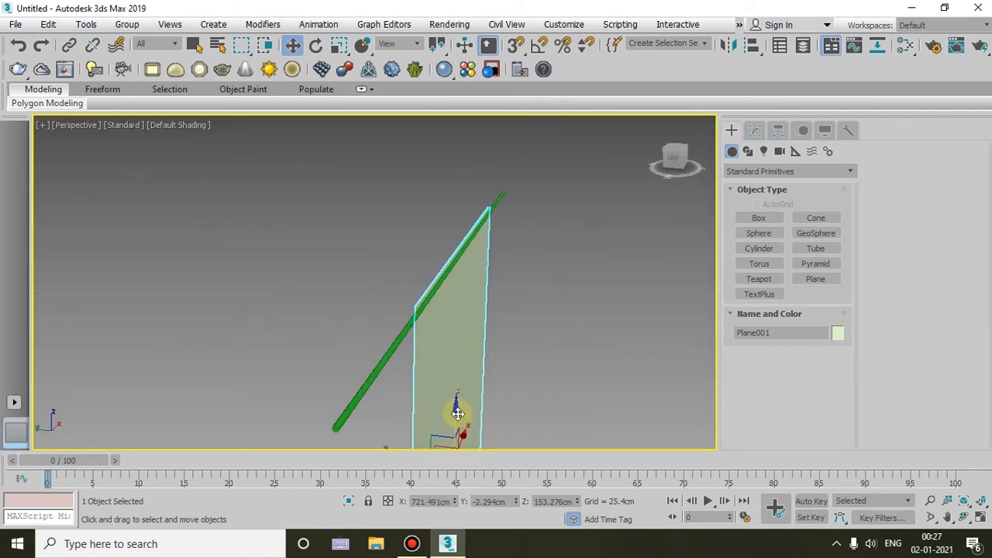
{"action": "left_click_drag", "start_coordinate": [460, 416], "coordinate": [457, 412]}
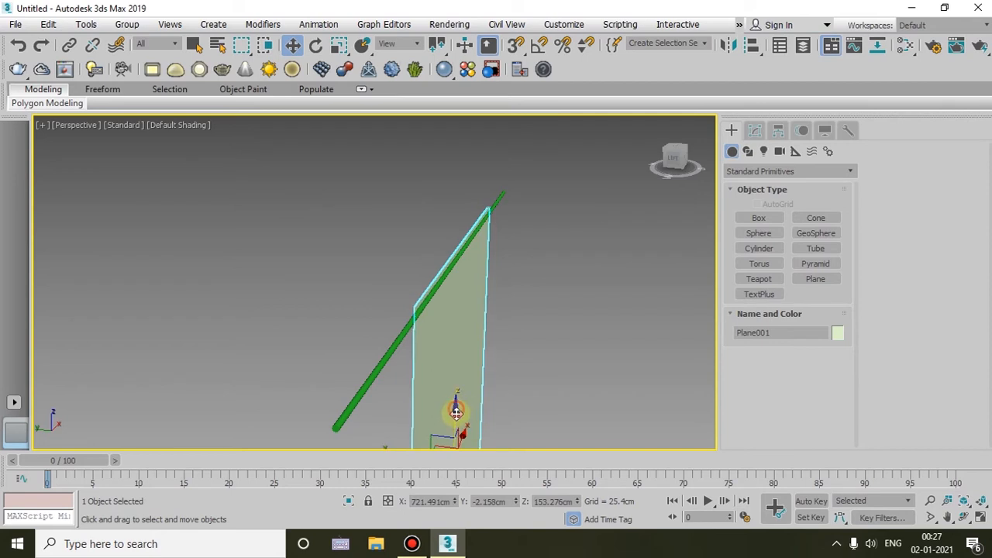
{"action": "middle_click_drag", "start_coordinate": [454, 414], "coordinate": [469, 326], "text": "alt"}
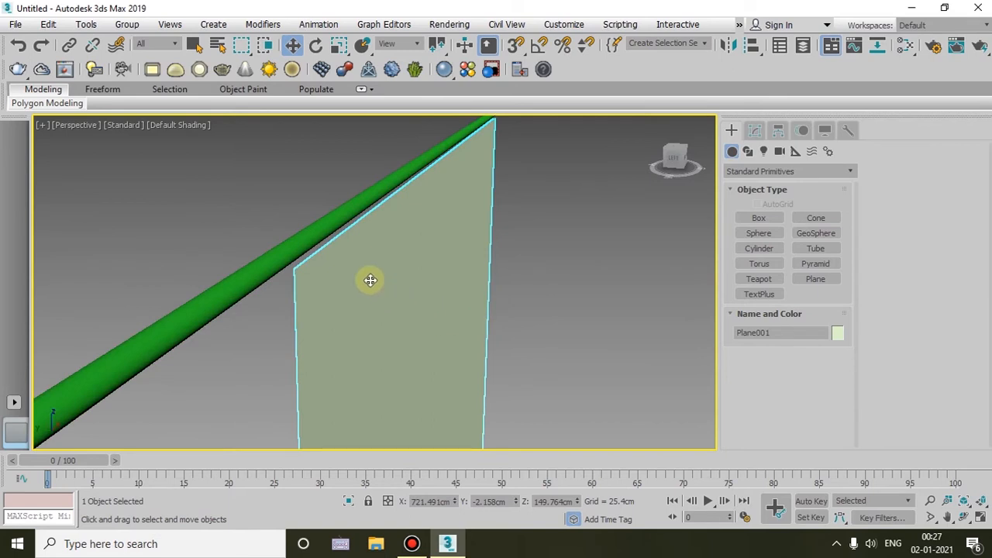
{"action": "scroll", "coordinate": [397, 267], "scroll_direction": "down", "scroll_amount": 5}
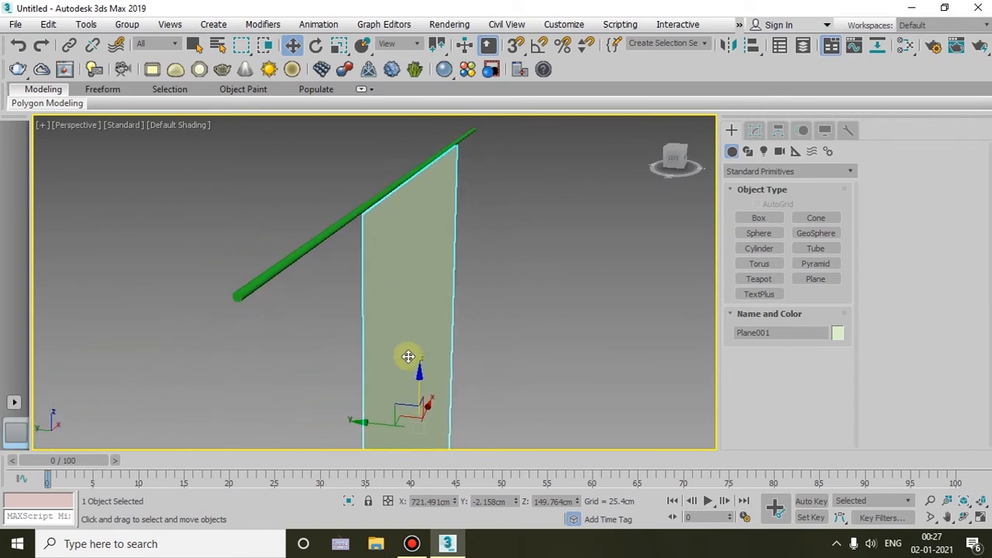
{"action": "left_click_drag", "start_coordinate": [419, 372], "coordinate": [422, 371]}
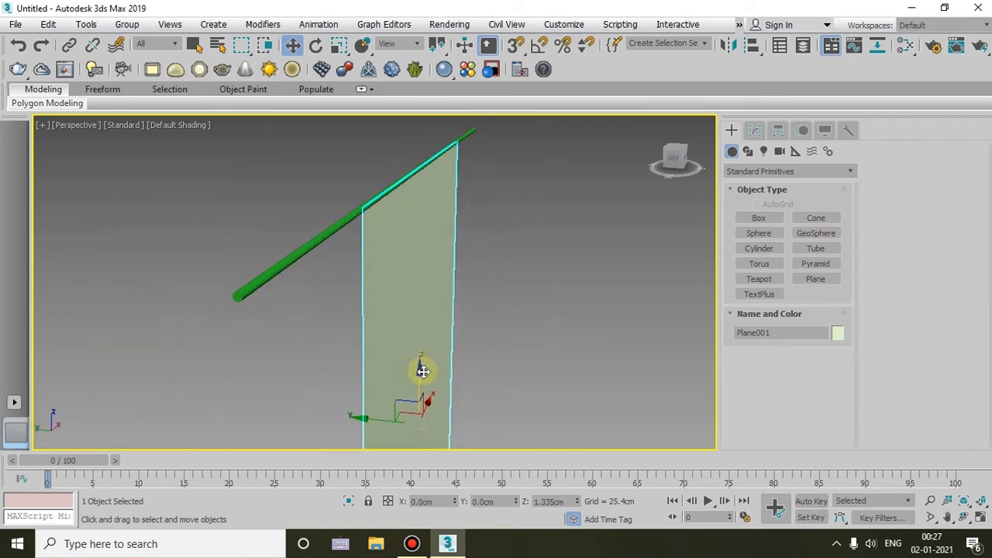
{"action": "scroll", "coordinate": [398, 317], "scroll_direction": "up", "scroll_amount": 5}
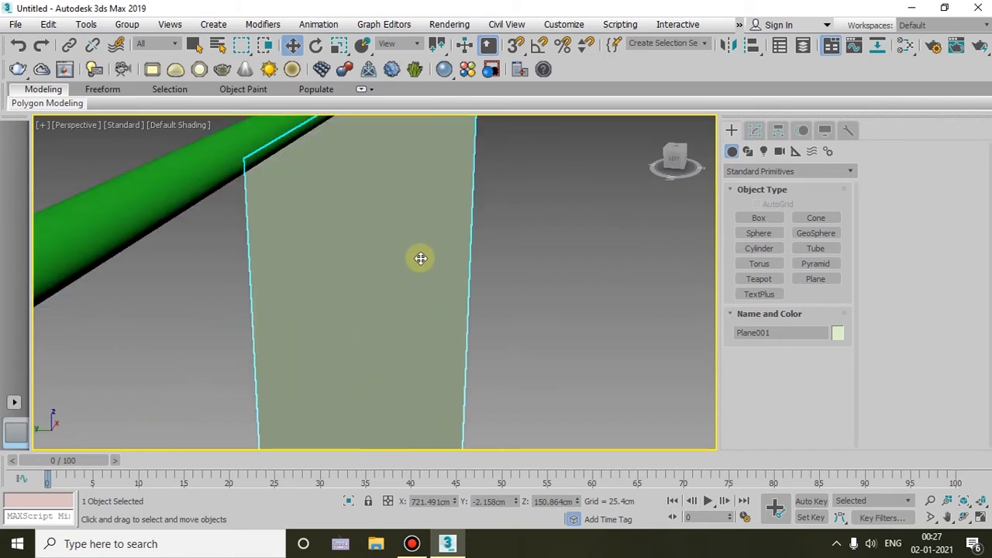
{"action": "scroll", "coordinate": [401, 275], "scroll_direction": "down", "scroll_amount": 5}
{"action": "middle_click_drag", "start_coordinate": [400, 275], "coordinate": [299, 271], "text": "alt"}
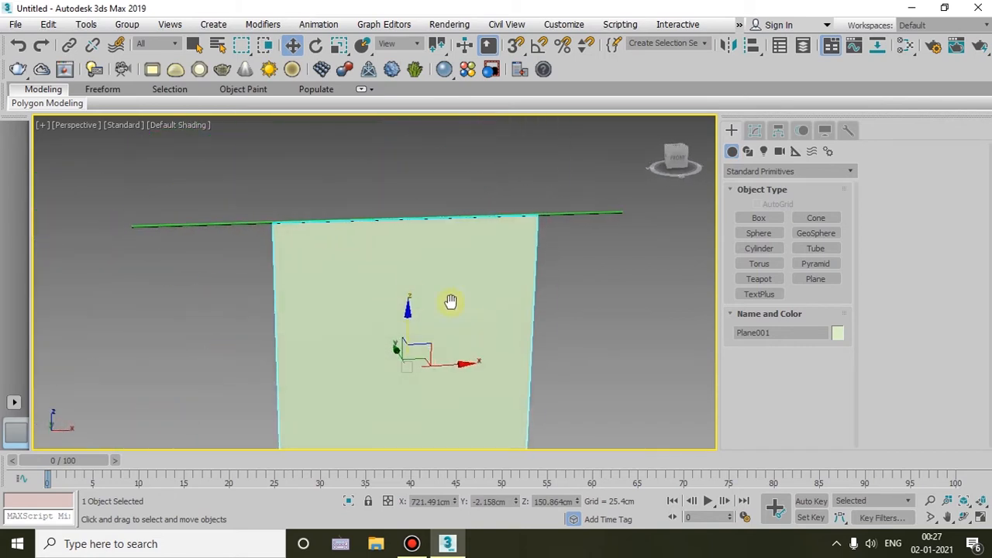
{"action": "middle_click_drag", "start_coordinate": [450, 302], "coordinate": [378, 228]}
Turn on edged faces in the Perspective view and examine the plane's segments.
{"action": "left_click", "coordinate": [755, 130]}
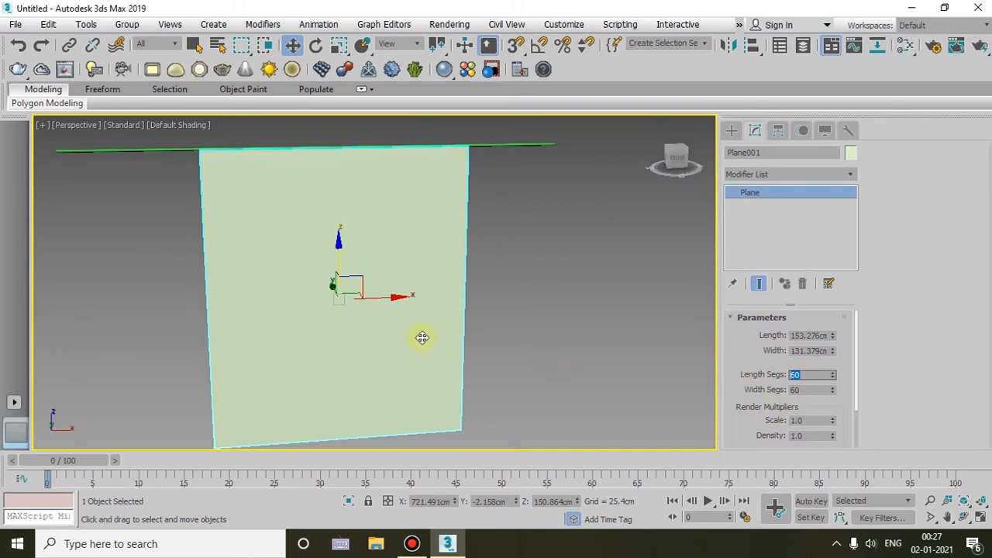
{"action": "left_click", "coordinate": [581, 316]}
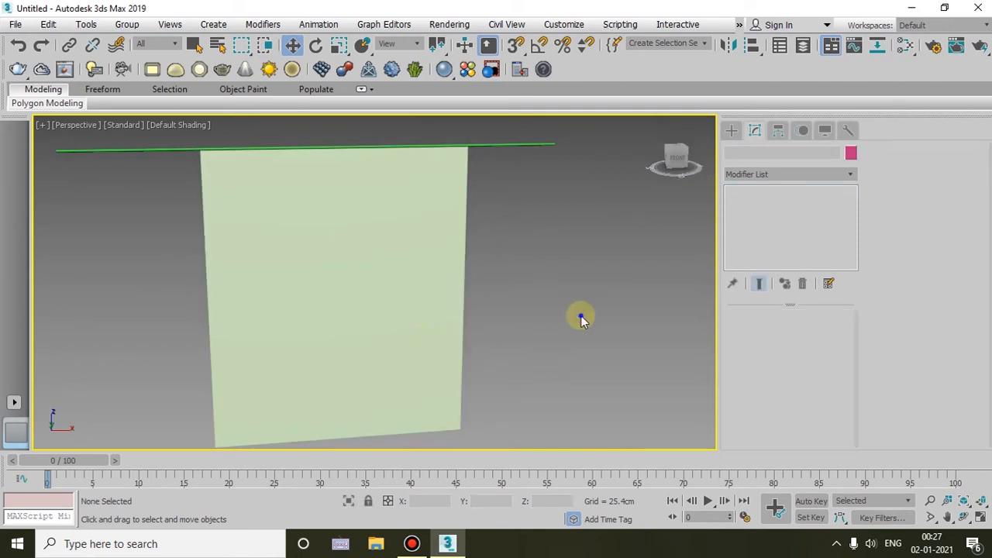
{"action": "right_click", "coordinate": [581, 315]}
{"action": "left_click", "coordinate": [550, 313]}
{"action": "key", "text": "F4"}
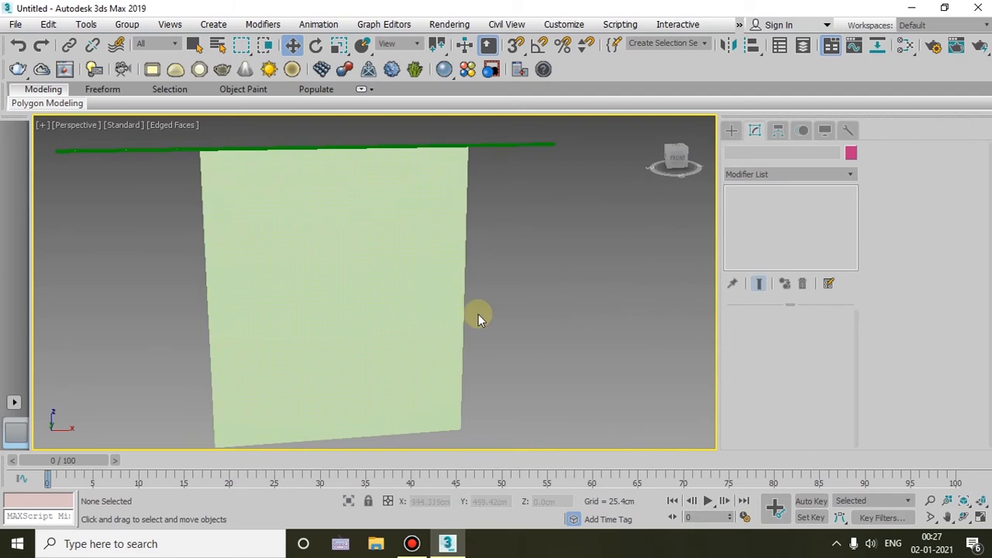
{"action": "middle_click_drag", "start_coordinate": [480, 318], "coordinate": [476, 379], "text": "alt"}
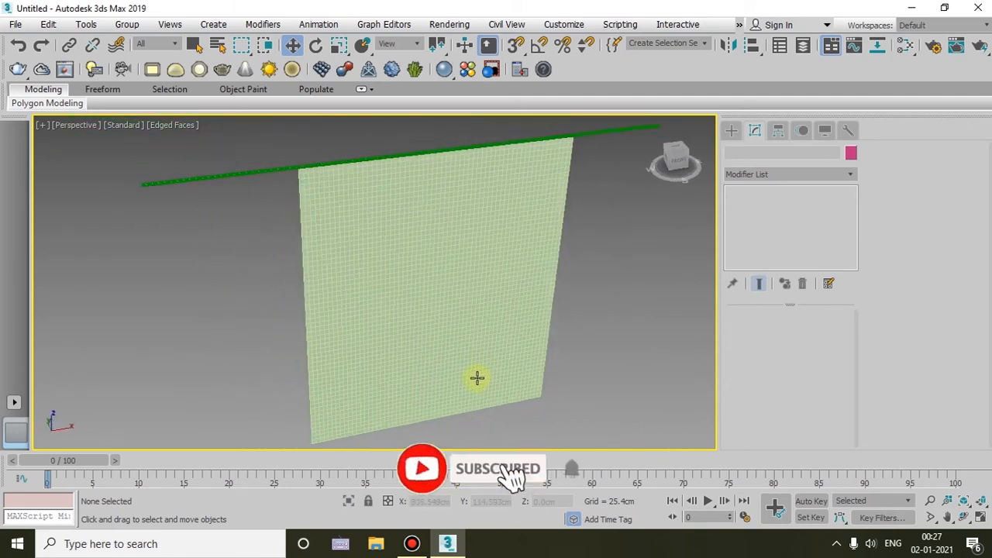
{"action": "middle_click_drag", "start_coordinate": [472, 151], "coordinate": [571, 160], "text": "alt"}
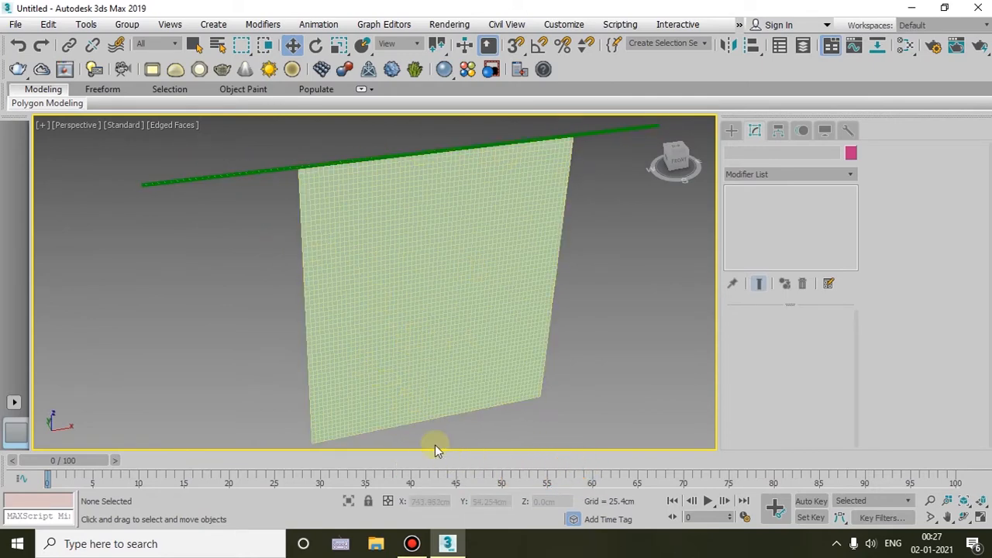
Apply the Cloth modifier to the hanging plane.
{"action": "left_click", "coordinate": [450, 236]}
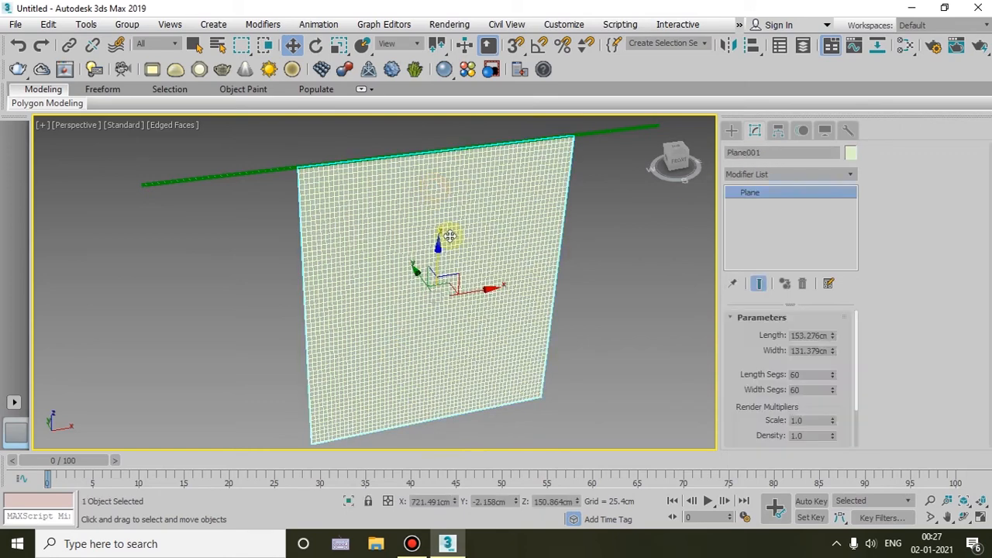
{"action": "left_click", "coordinate": [786, 174]}
{"action": "type", "text": "cl"}
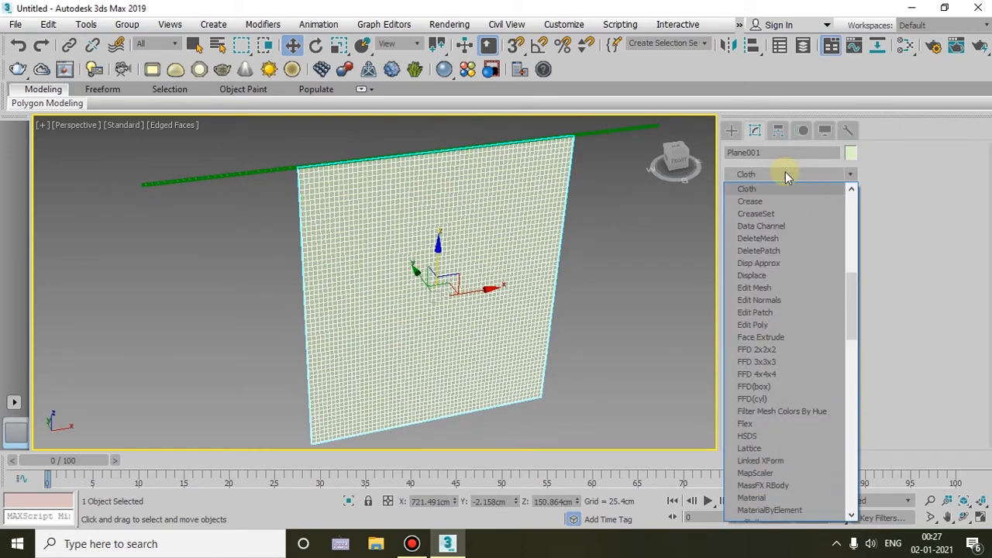
{"action": "left_click", "coordinate": [778, 192]}
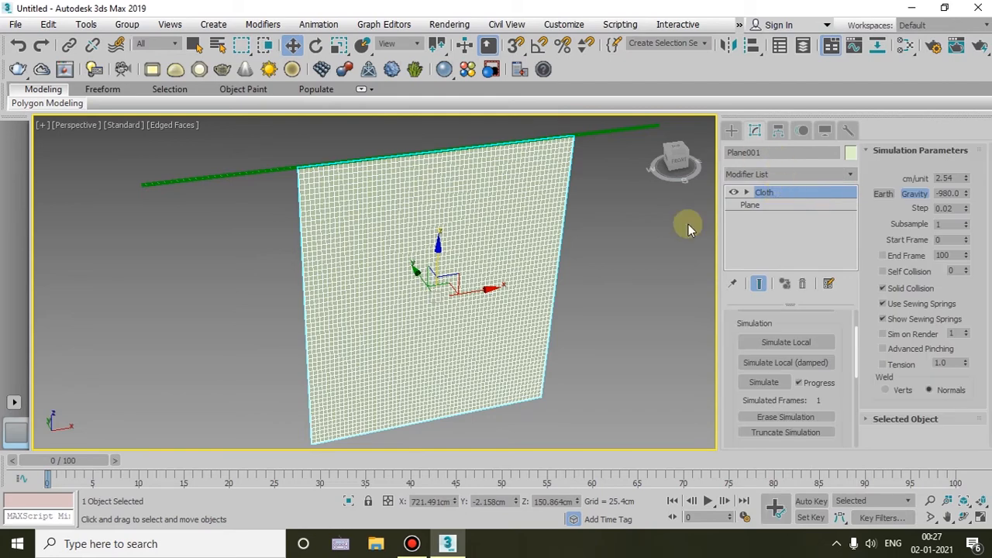
Set Plane001 as Cloth in the modifier's object properties and give it the Satin preset.
{"action": "scroll", "coordinate": [784, 345], "scroll_direction": "up", "scroll_amount": 2}
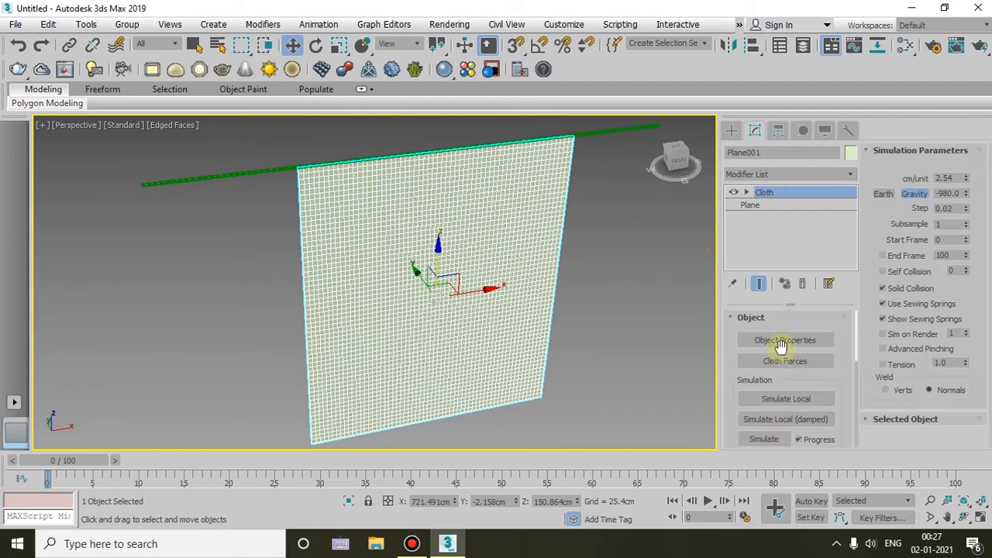
{"action": "left_click", "coordinate": [787, 342]}
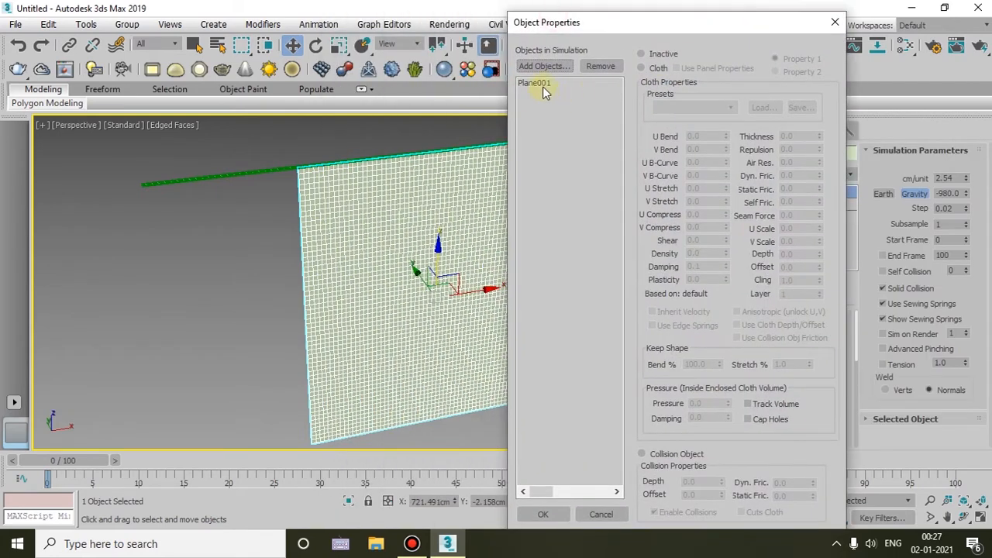
{"action": "left_click", "coordinate": [654, 70]}
{"action": "left_click", "coordinate": [697, 108]}
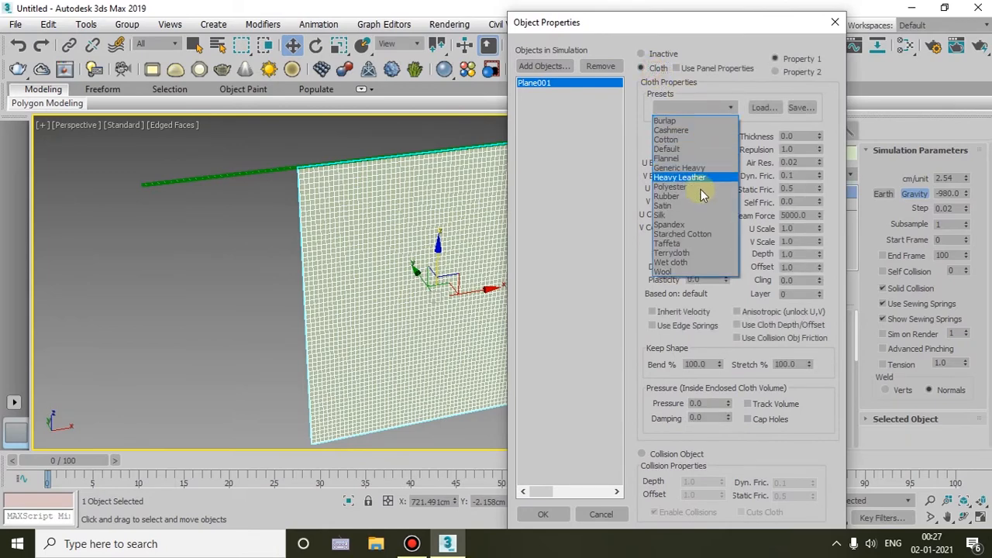
{"action": "left_click", "coordinate": [692, 138]}
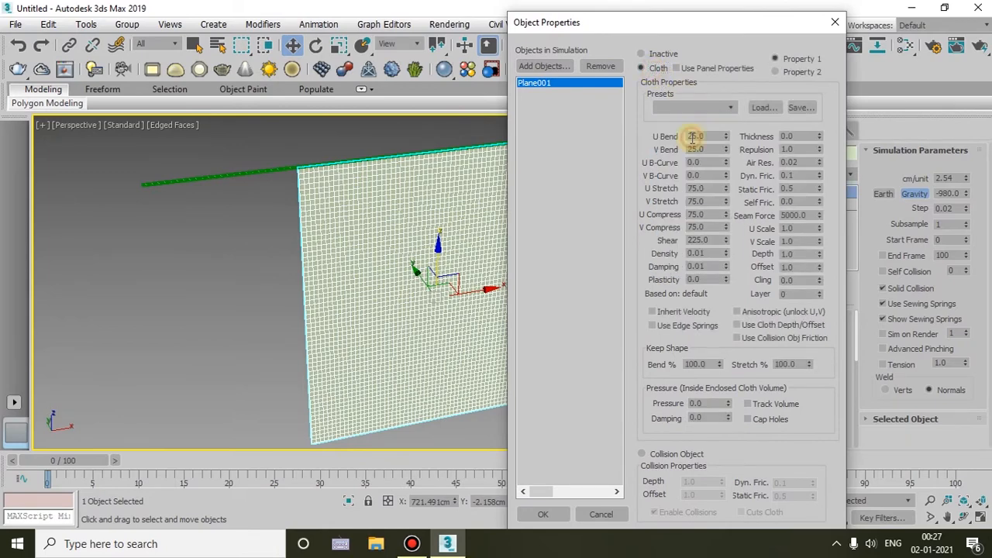
{"action": "left_click", "coordinate": [696, 107]}
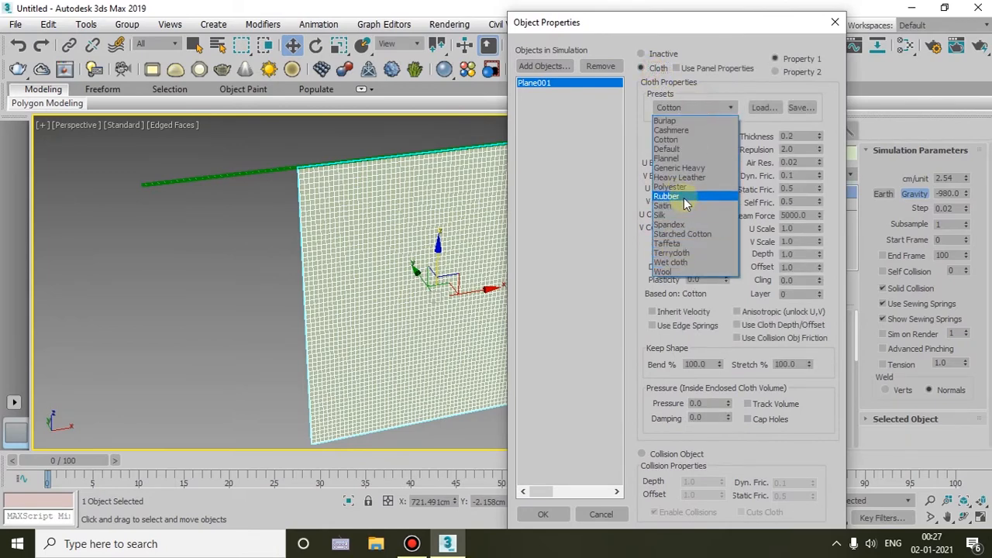
{"action": "left_click", "coordinate": [681, 205]}
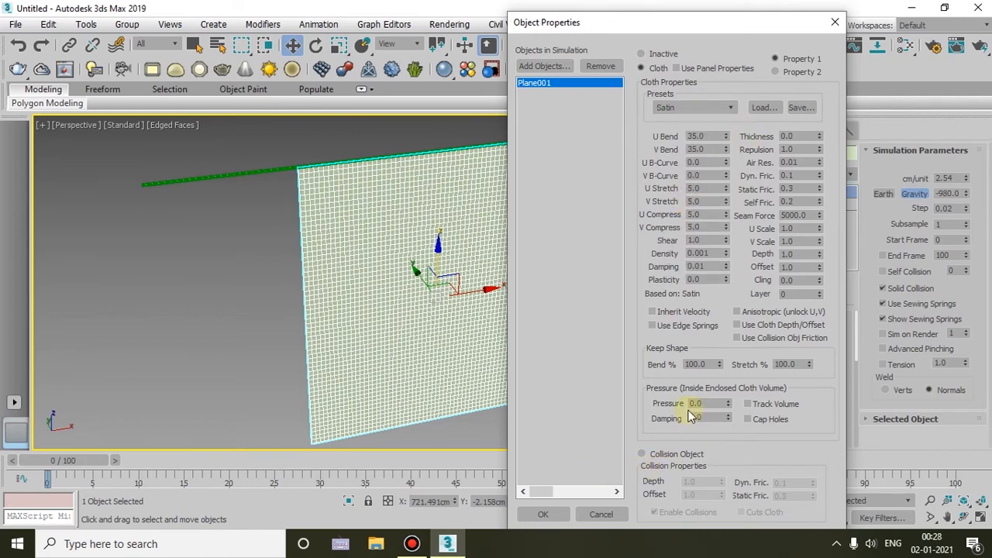
{"action": "left_click", "coordinate": [545, 515]}
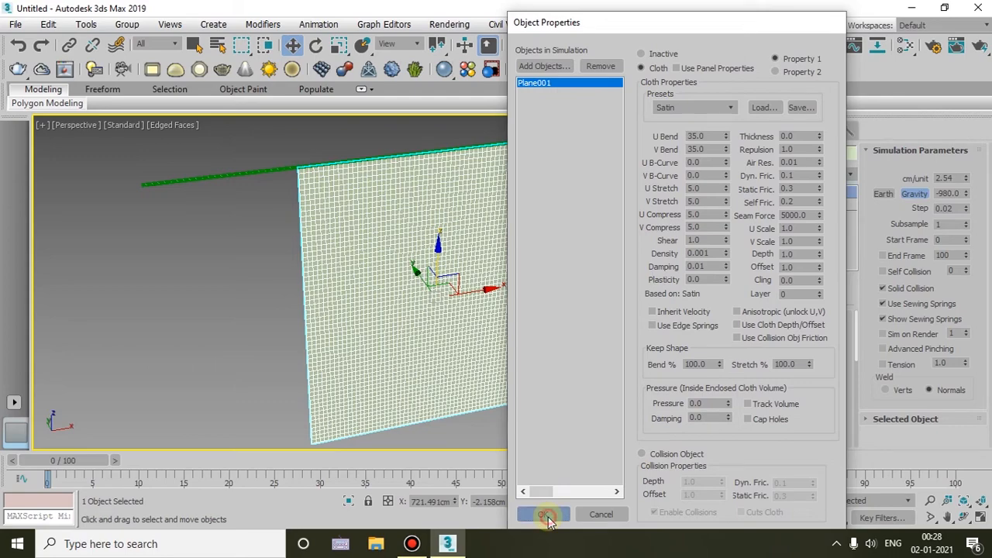
Enter the Group sub-object level of the hanging plane's Cloth modifier.
{"action": "middle_click_drag", "start_coordinate": [545, 401], "coordinate": [439, 237], "text": "alt"}
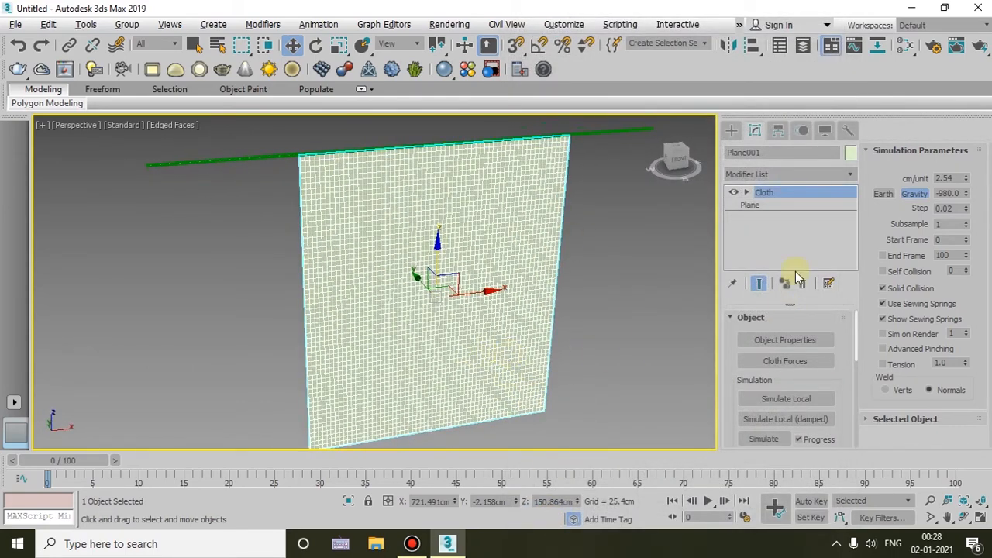
{"action": "scroll", "coordinate": [576, 393], "scroll_direction": "down", "scroll_amount": 3}
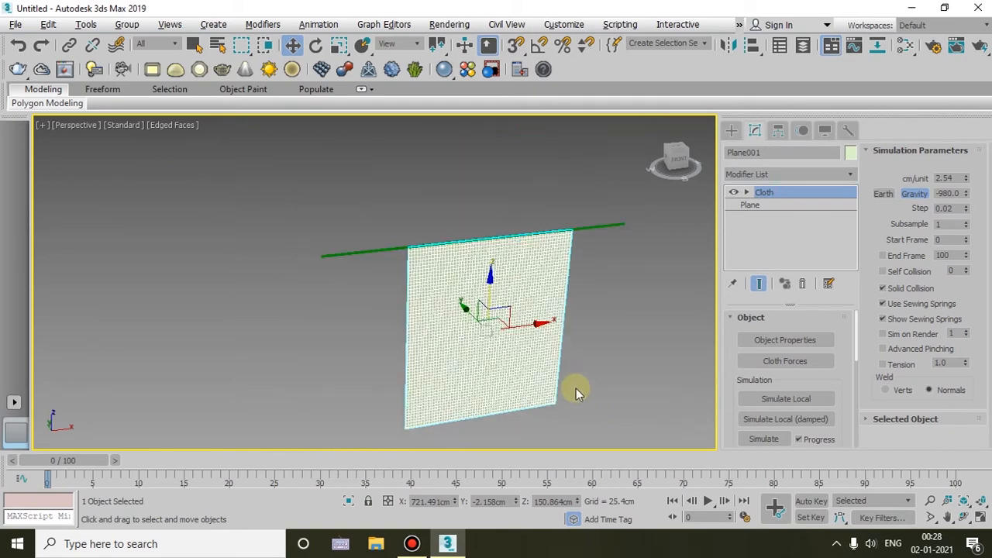
{"action": "middle_click_drag", "start_coordinate": [571, 395], "coordinate": [539, 387], "text": "alt"}
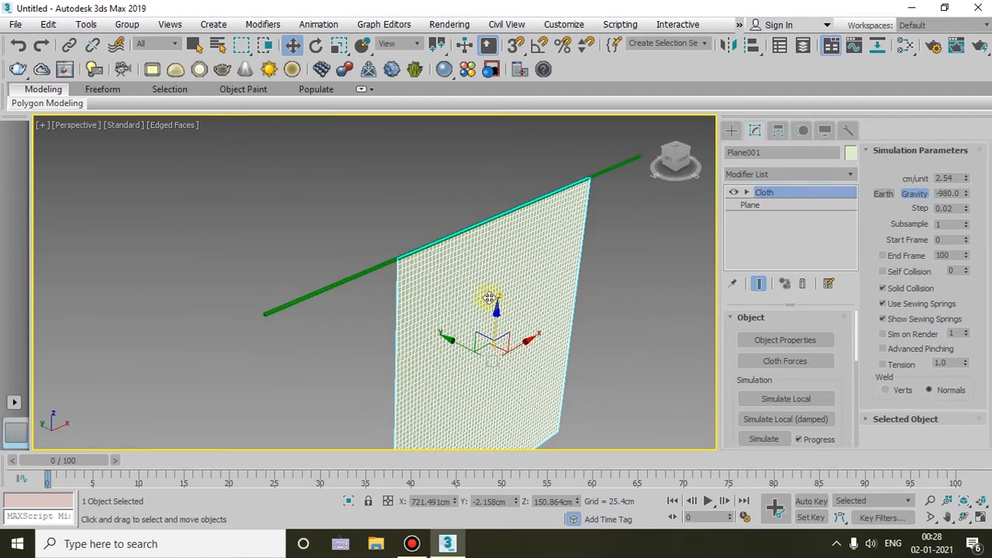
{"action": "middle_click_drag", "start_coordinate": [542, 266], "coordinate": [777, 322], "text": "alt"}
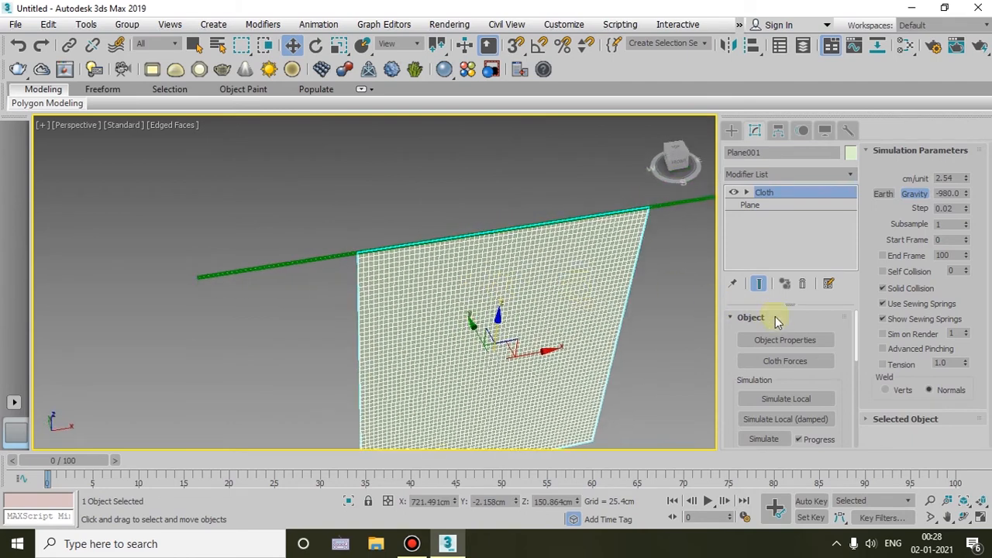
{"action": "middle_click_drag", "start_coordinate": [623, 338], "coordinate": [720, 328], "text": "alt"}
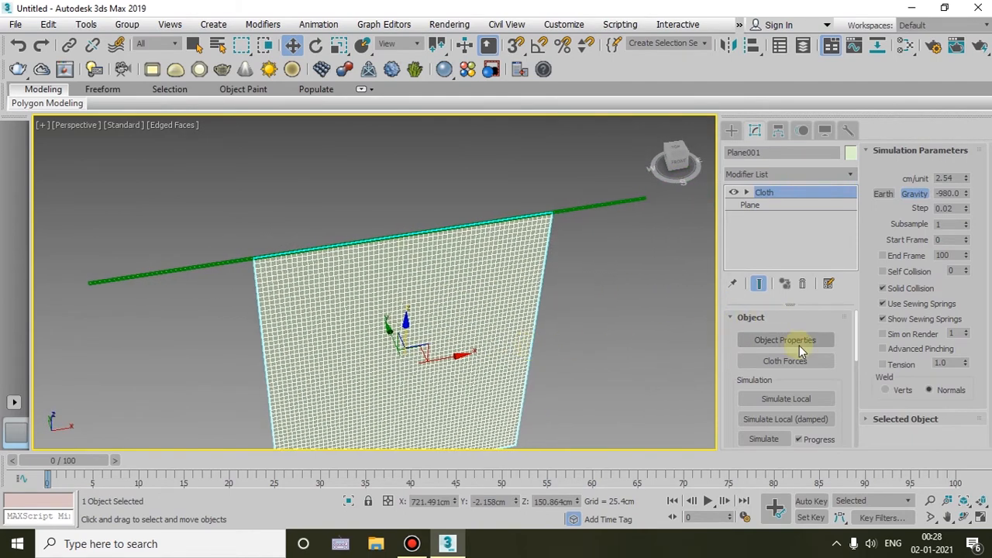
{"action": "left_click", "coordinate": [747, 194]}
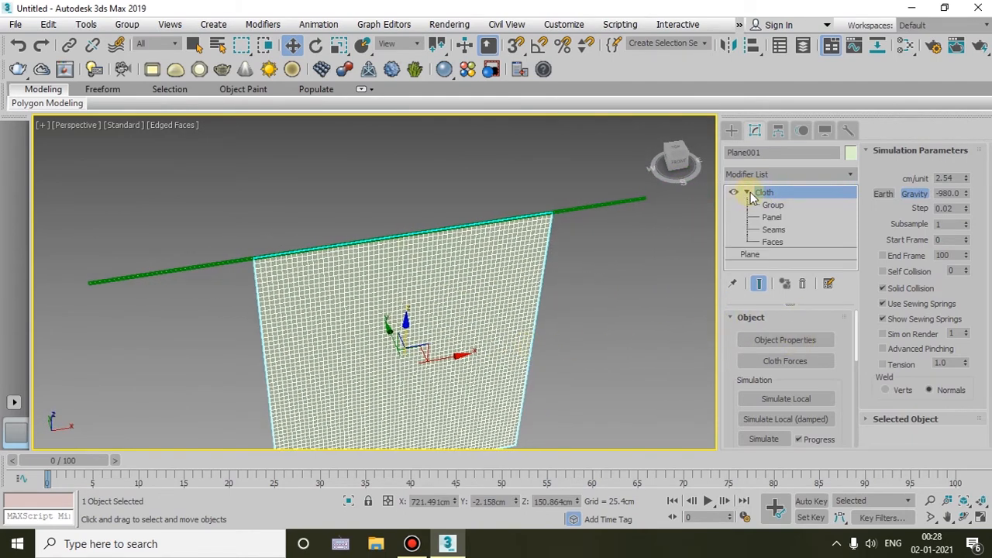
{"action": "left_click", "coordinate": [772, 205]}
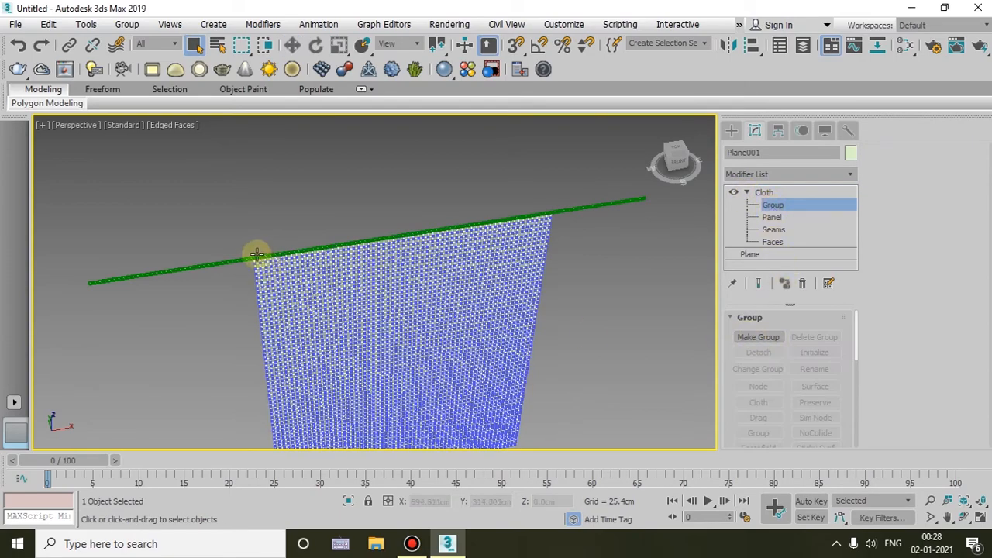
Select the uppermost vertices of the cloth across its full width, just below the green line.
{"action": "middle_click_drag", "start_coordinate": [355, 289], "coordinate": [379, 251], "text": "alt"}
{"action": "scroll", "coordinate": [382, 251], "scroll_direction": "up", "scroll_amount": 2}
{"action": "middle_click_drag", "start_coordinate": [439, 253], "coordinate": [385, 311]}
{"action": "scroll", "coordinate": [392, 268], "scroll_direction": "up", "scroll_amount": 2}
{"action": "middle_click_drag", "start_coordinate": [443, 288], "coordinate": [447, 274], "text": "alt"}
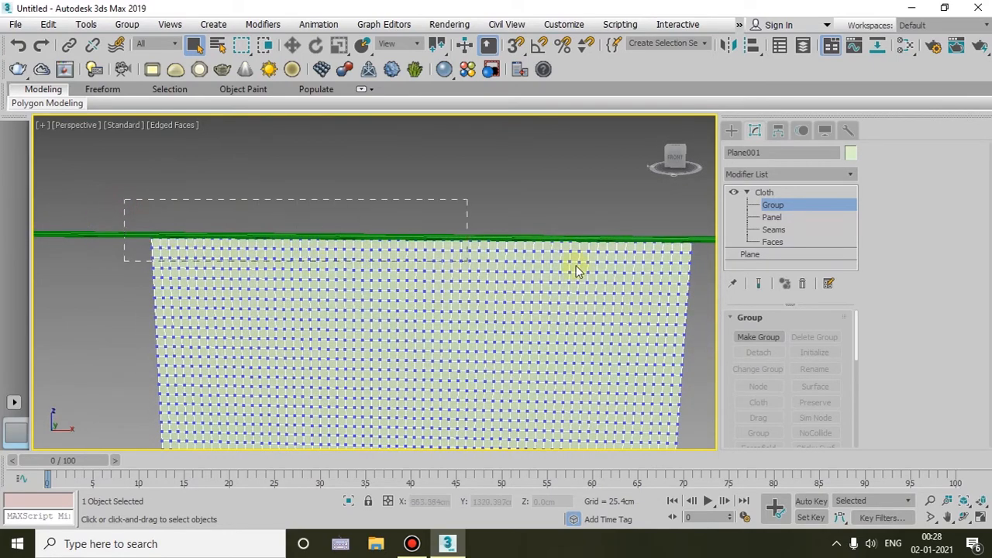
{"action": "left_click_drag", "start_coordinate": [577, 270], "coordinate": [708, 257]}
{"action": "left_click", "coordinate": [133, 203]}
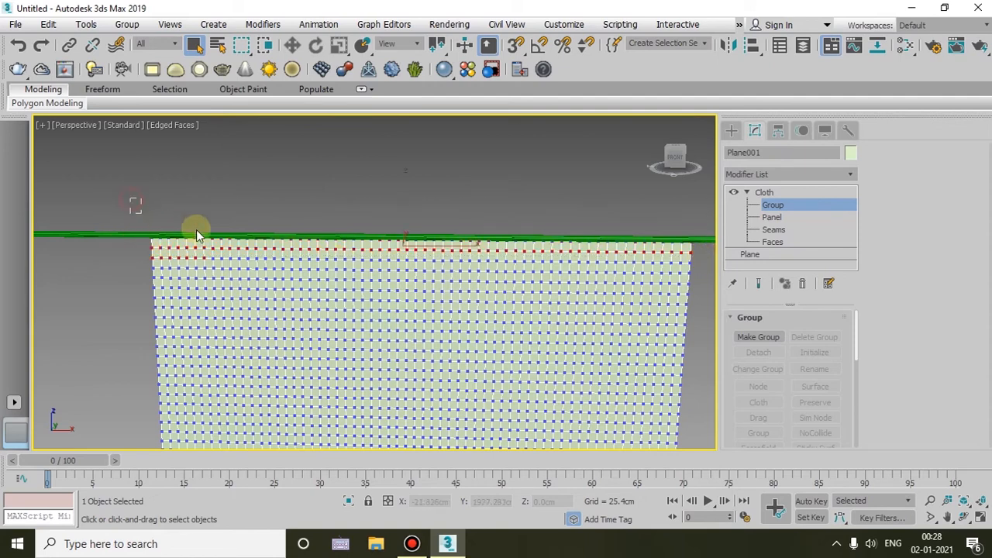
{"action": "left_click_drag", "start_coordinate": [651, 252], "coordinate": [707, 260]}
Make a group named Group from the selected vertices and constrain it with Preserve.
{"action": "left_click", "coordinate": [752, 338]}
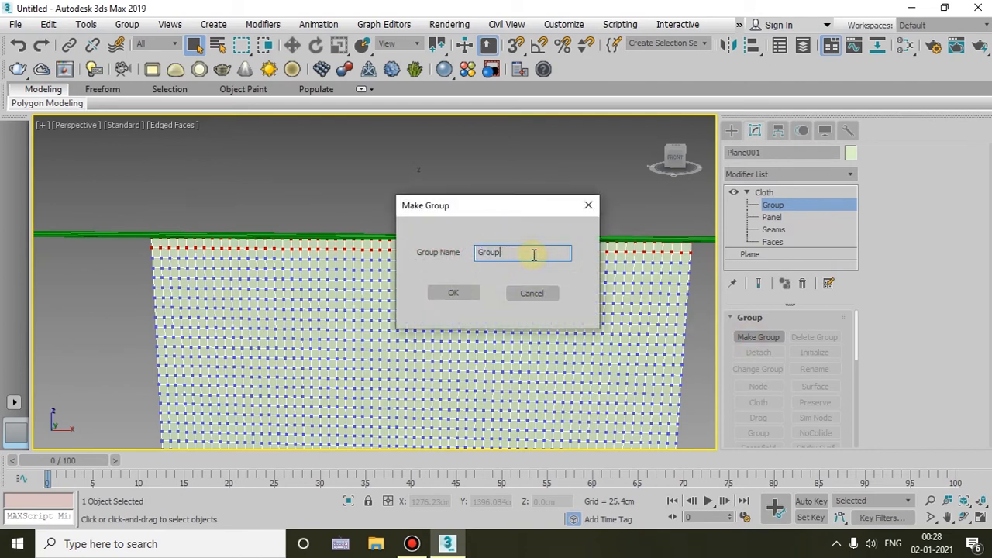
{"action": "left_click", "coordinate": [451, 294]}
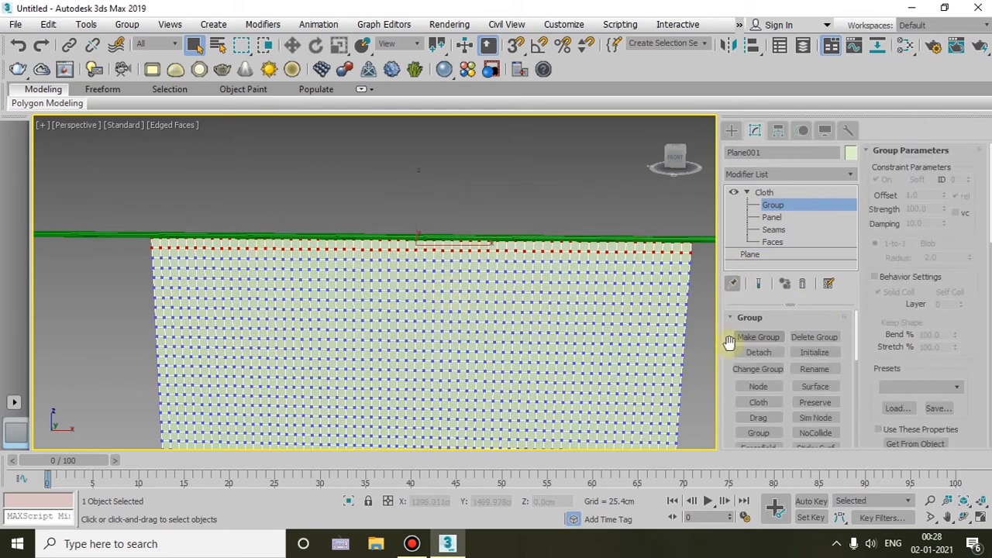
{"action": "left_click", "coordinate": [812, 404]}
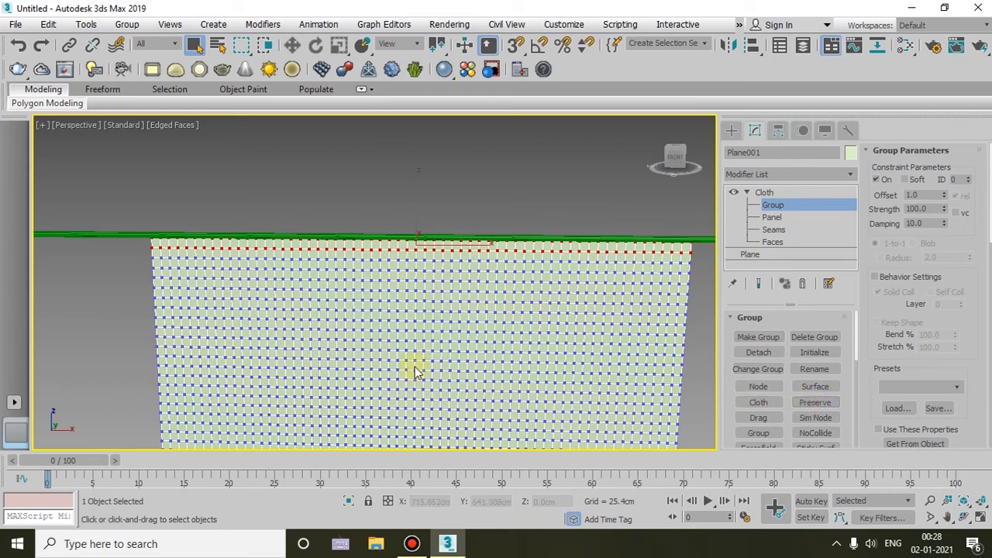
Return to the Cloth modifier's main level, run a local simulation of the hanging plane and stop it.
{"action": "middle_click_drag", "start_coordinate": [414, 371], "coordinate": [566, 279], "text": "alt"}
{"action": "left_click", "coordinate": [764, 192]}
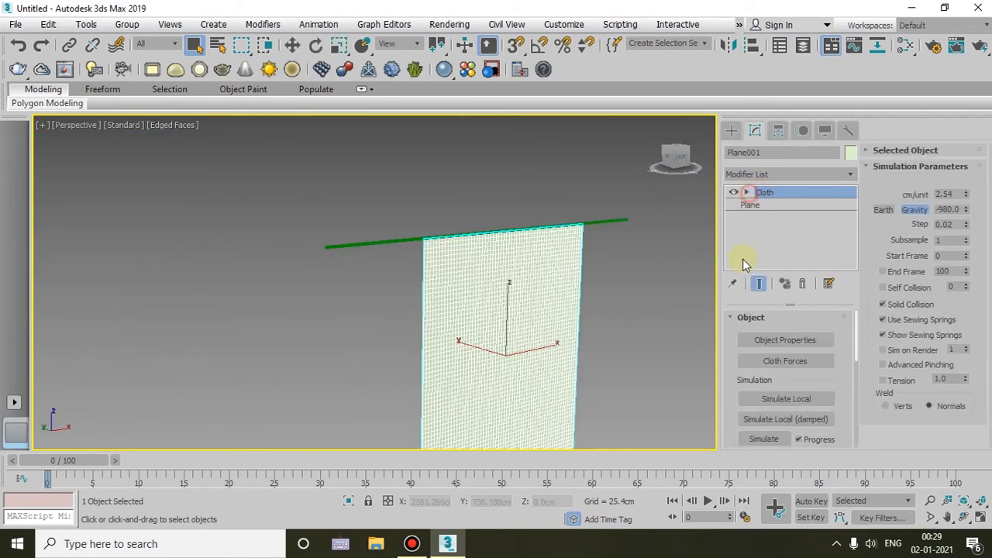
{"action": "left_click", "coordinate": [798, 399]}
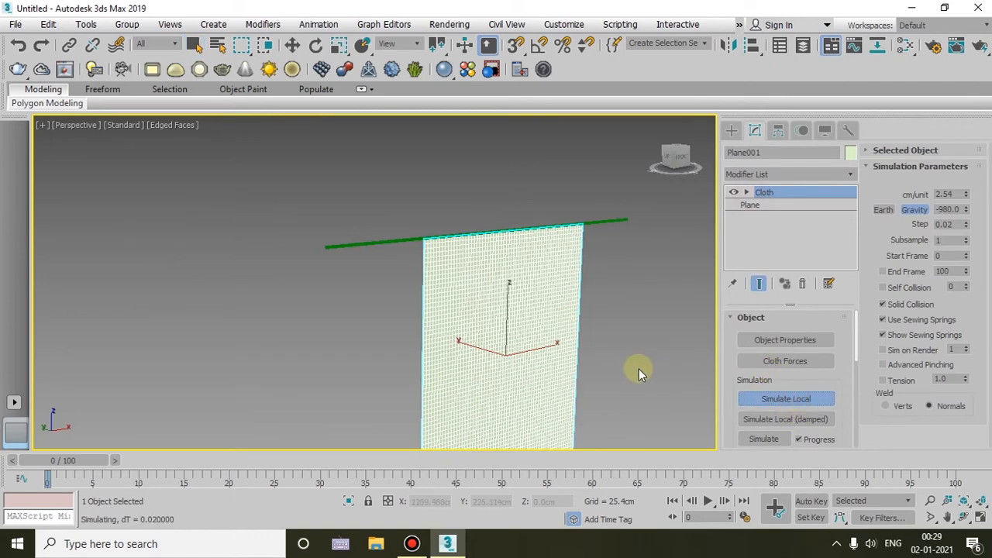
{"action": "middle_click_drag", "start_coordinate": [639, 369], "coordinate": [633, 284]}
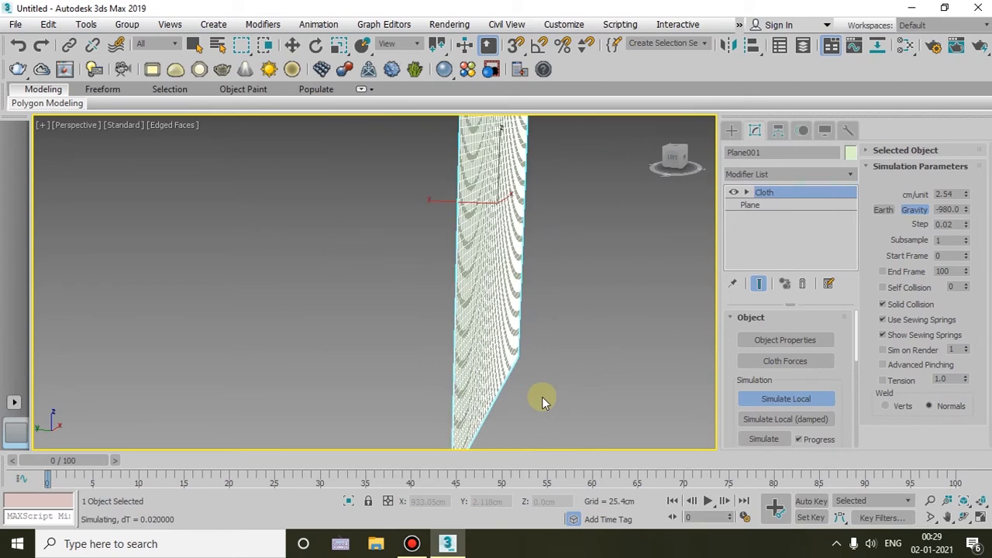
{"action": "middle_click_drag", "start_coordinate": [472, 346], "coordinate": [557, 368], "text": "alt"}
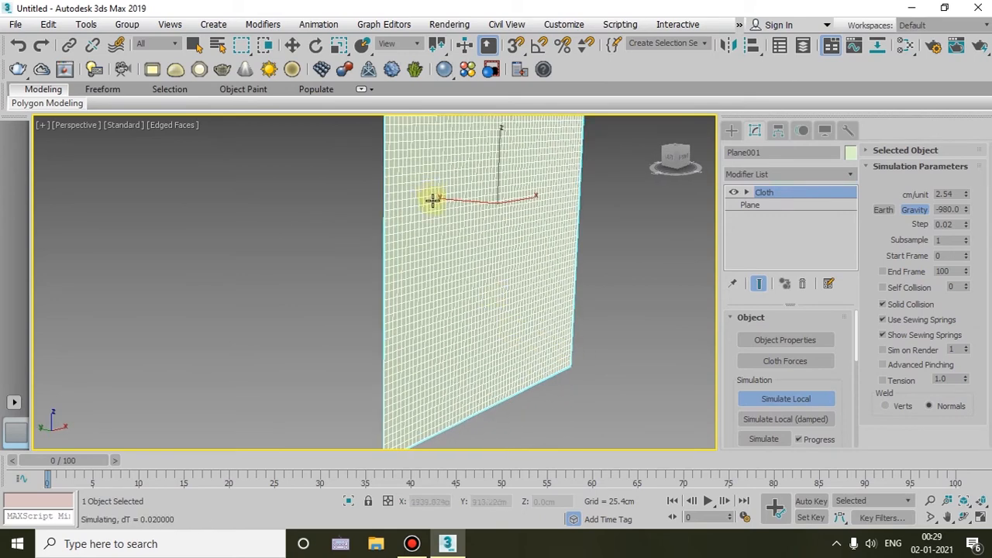
{"action": "middle_click_drag", "start_coordinate": [518, 250], "coordinate": [516, 290]}
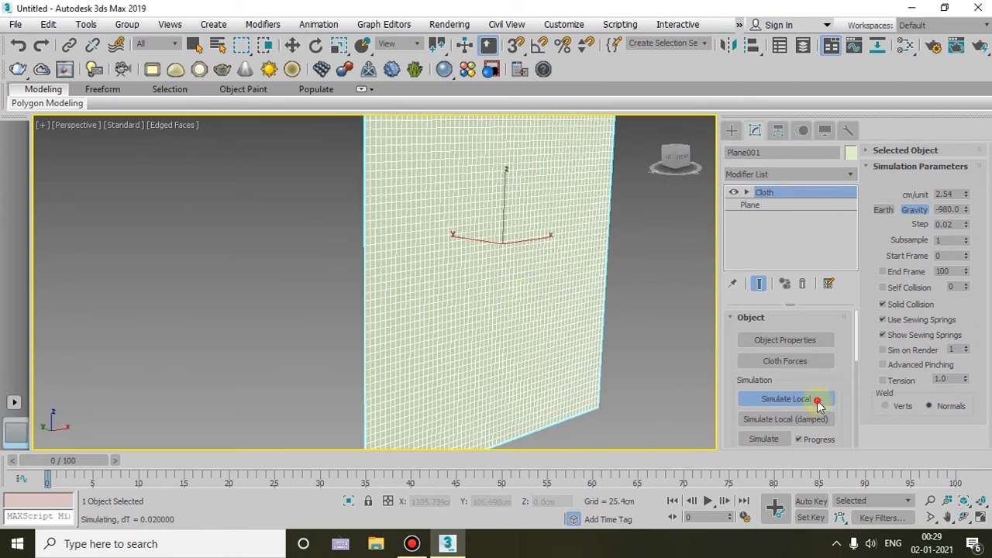
{"action": "left_click", "coordinate": [818, 402]}
Create a Wind space warp beside the hanging cloth in the Perspective view.
{"action": "scroll", "coordinate": [697, 303], "scroll_direction": "down", "scroll_amount": 3}
{"action": "middle_click_drag", "start_coordinate": [697, 303], "coordinate": [645, 350]}
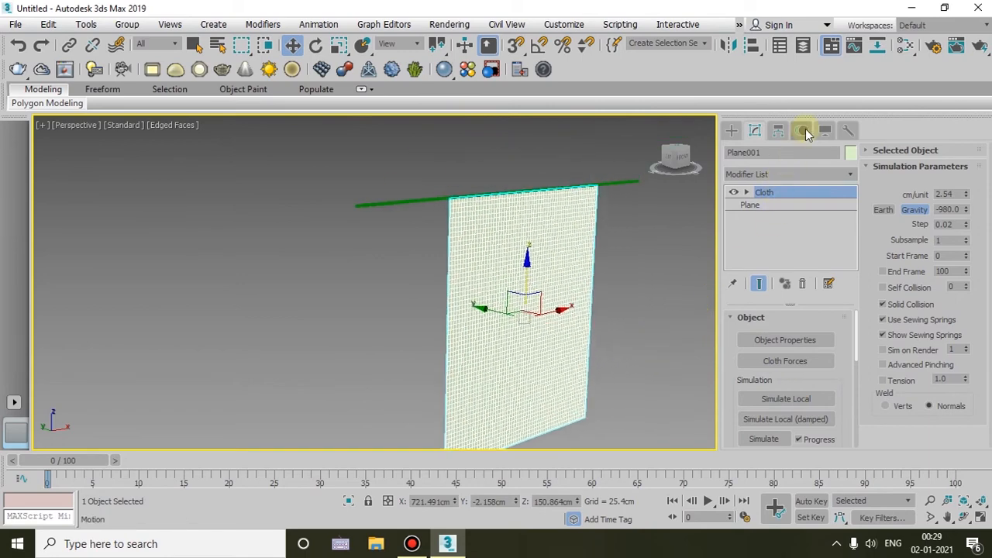
{"action": "left_click", "coordinate": [731, 130]}
{"action": "left_click", "coordinate": [812, 151]}
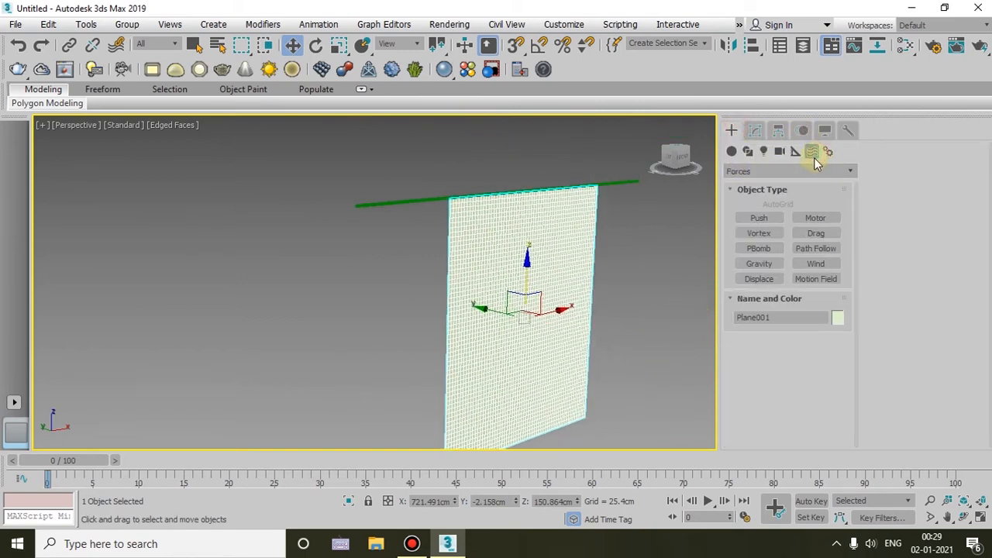
{"action": "left_click", "coordinate": [813, 264]}
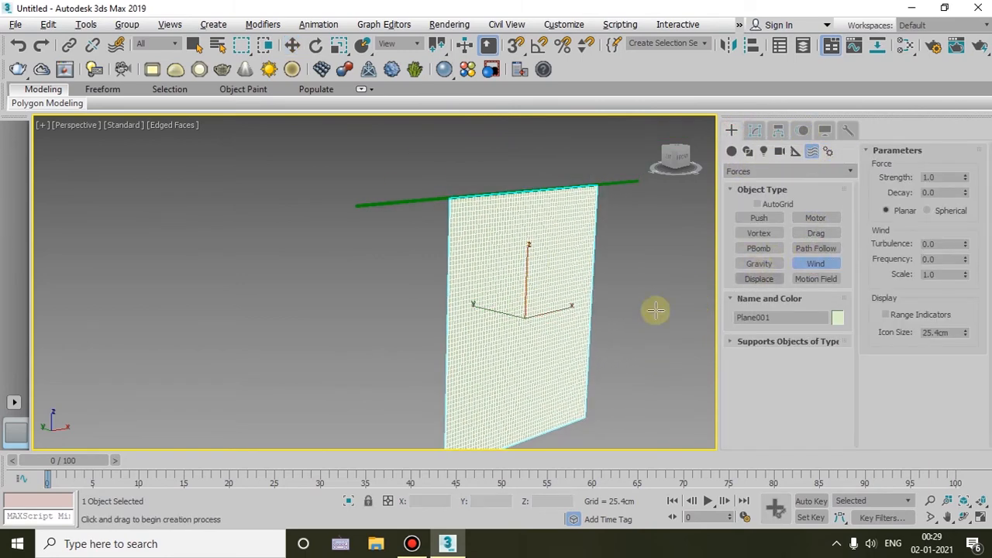
{"action": "middle_click_drag", "start_coordinate": [656, 307], "coordinate": [641, 293], "text": "alt"}
{"action": "left_click_drag", "start_coordinate": [484, 338], "coordinate": [522, 359]}
Raise the wind to about Z 63.6 cm and move it away from the cloth to about Y 246.1 cm.
{"action": "left_click", "coordinate": [293, 45]}
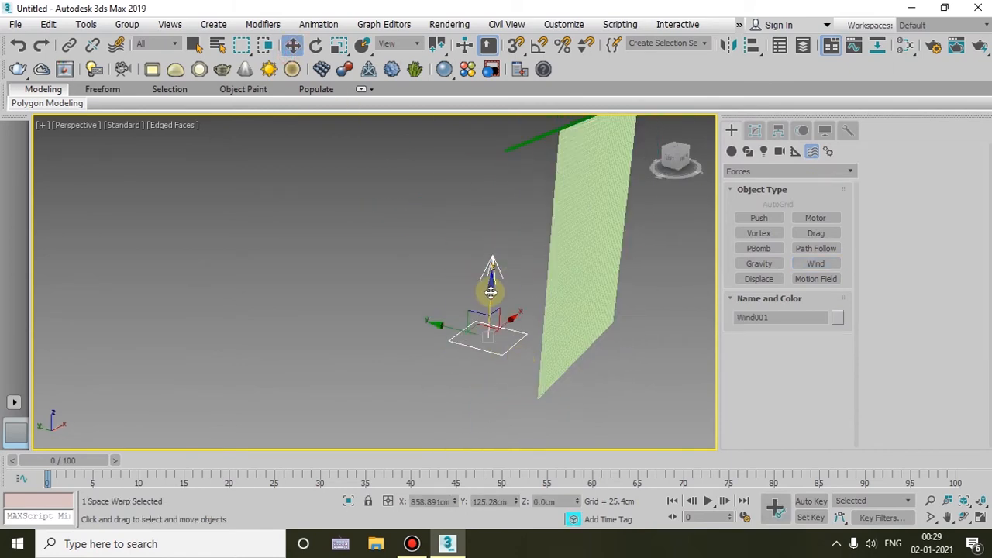
{"action": "left_click_drag", "start_coordinate": [491, 289], "coordinate": [493, 225]}
{"action": "left_click_drag", "start_coordinate": [453, 262], "coordinate": [329, 217]}
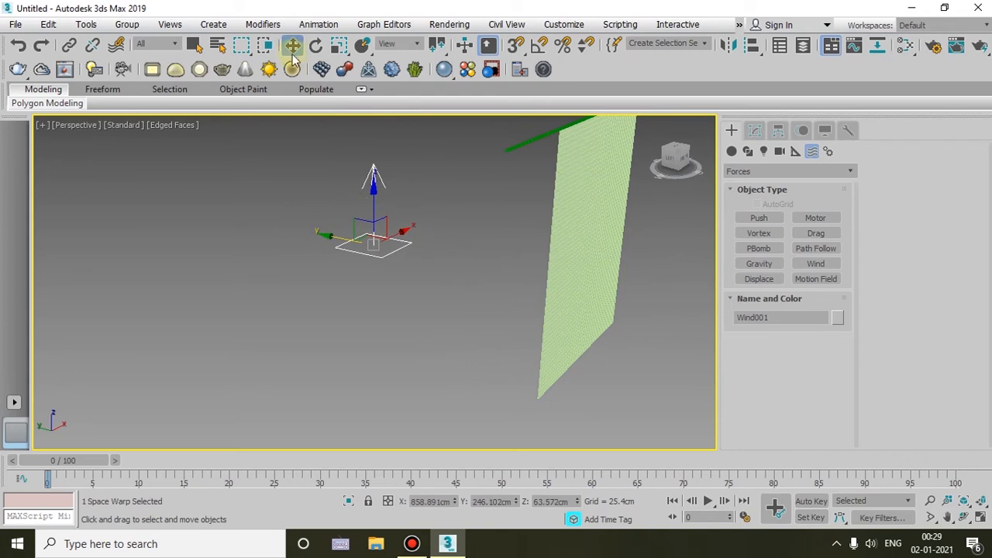
Rotate the wind about 101 degrees around X so its arrow points toward the cloth.
{"action": "left_click", "coordinate": [316, 45]}
{"action": "left_click_drag", "start_coordinate": [409, 214], "coordinate": [461, 350]}
{"action": "middle_click_drag", "start_coordinate": [459, 324], "coordinate": [429, 300], "text": "alt"}
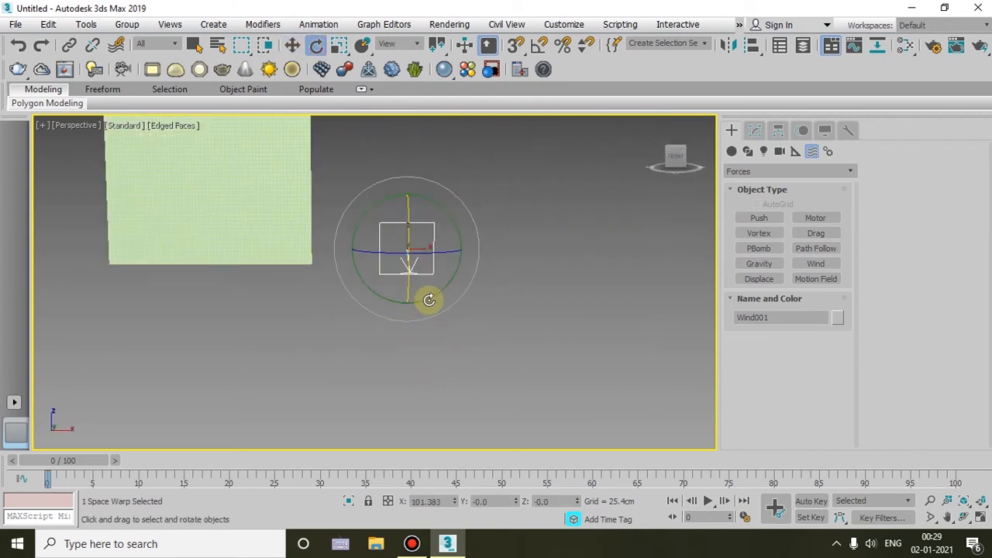
Move the wind in the Front view to about X 710.0 cm and Z 197.6 cm, then maximize the Perspective view.
{"action": "key", "text": "alt+w"}
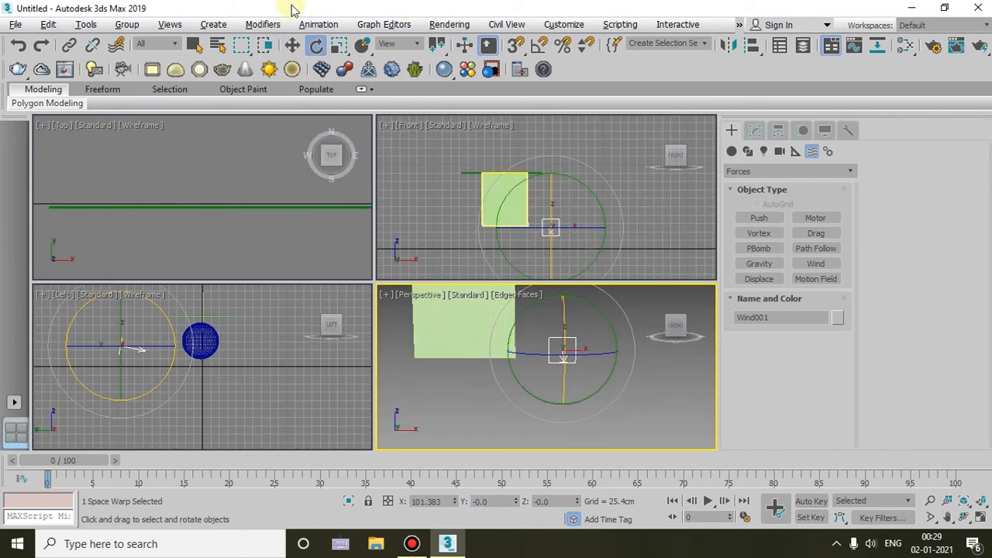
{"action": "left_click", "coordinate": [292, 45]}
{"action": "left_click_drag", "start_coordinate": [551, 175], "coordinate": [570, 138]}
{"action": "left_click_drag", "start_coordinate": [612, 190], "coordinate": [503, 130]}
{"action": "right_click", "coordinate": [485, 382]}
{"action": "key", "text": "alt+w"}
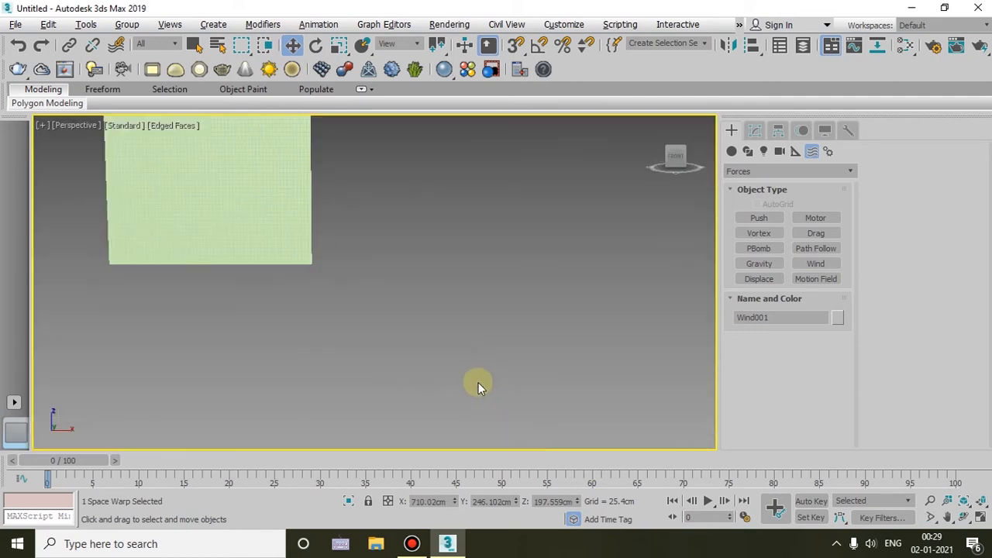
Set the wind's Strength to 2.38.
{"action": "middle_click_drag", "start_coordinate": [478, 382], "coordinate": [527, 371], "text": "alt"}
{"action": "scroll", "coordinate": [430, 273], "scroll_direction": "down", "scroll_amount": 3}
{"action": "middle_click_drag", "start_coordinate": [431, 296], "coordinate": [377, 296]}
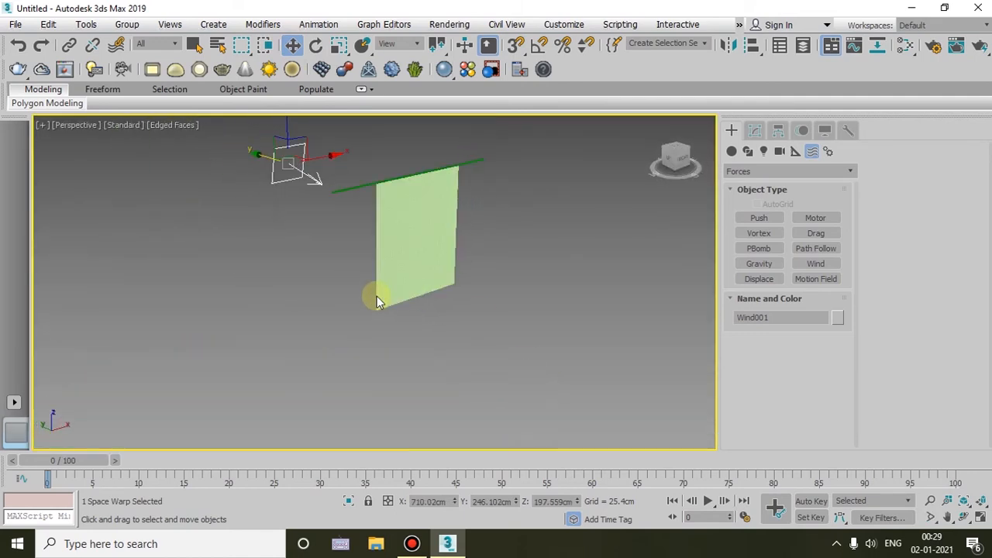
{"action": "left_click", "coordinate": [756, 131]}
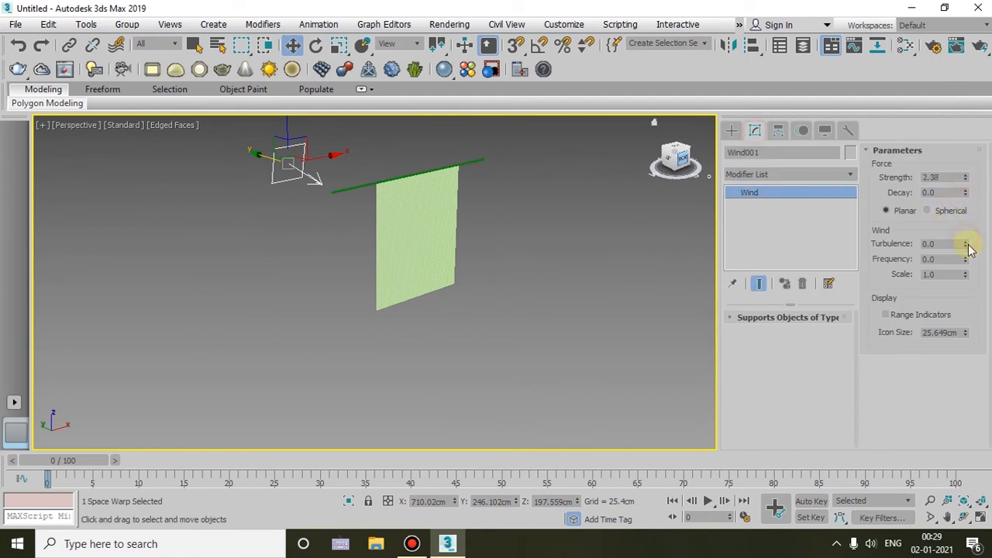
Select the hanging cloth plane and run a local cloth simulation on it.
{"action": "scroll", "coordinate": [503, 272], "scroll_direction": "down", "scroll_amount": 3}
{"action": "left_click", "coordinate": [449, 259]}
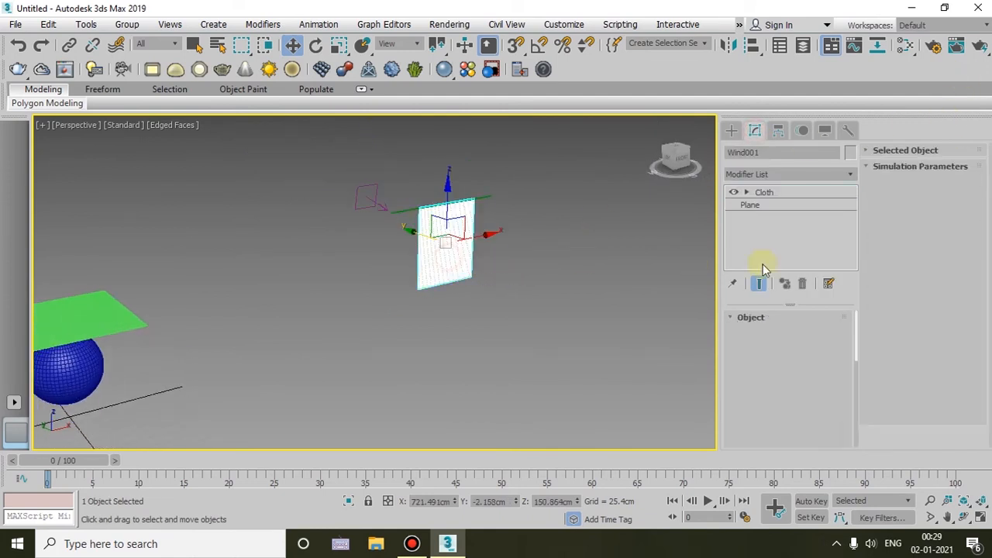
{"action": "left_click", "coordinate": [786, 399]}
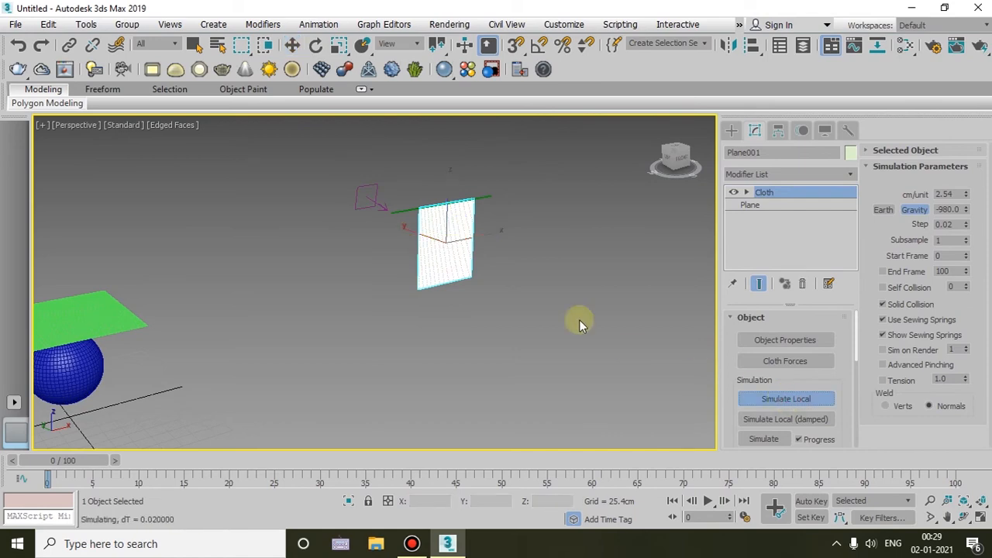
{"action": "scroll", "coordinate": [516, 285], "scroll_direction": "up", "scroll_amount": 1}
{"action": "scroll", "coordinate": [428, 255], "scroll_direction": "up", "scroll_amount": 3}
{"action": "scroll", "coordinate": [427, 255], "scroll_direction": "up", "scroll_amount": 3}
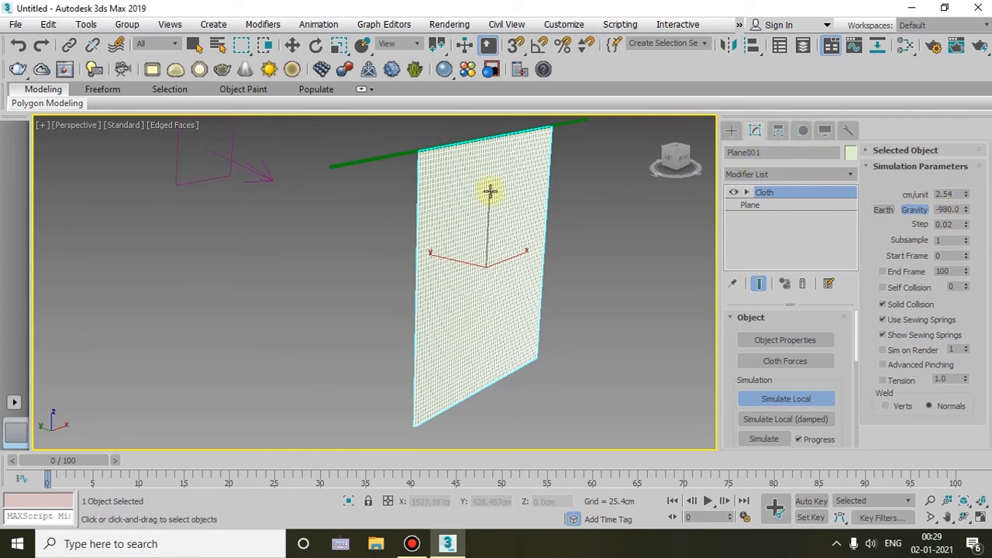
Apply the Silk preset to Plane001 in the cloth object properties, with Pressure 13.3 and pressure Damping 7.1.
{"action": "left_click", "coordinate": [806, 342]}
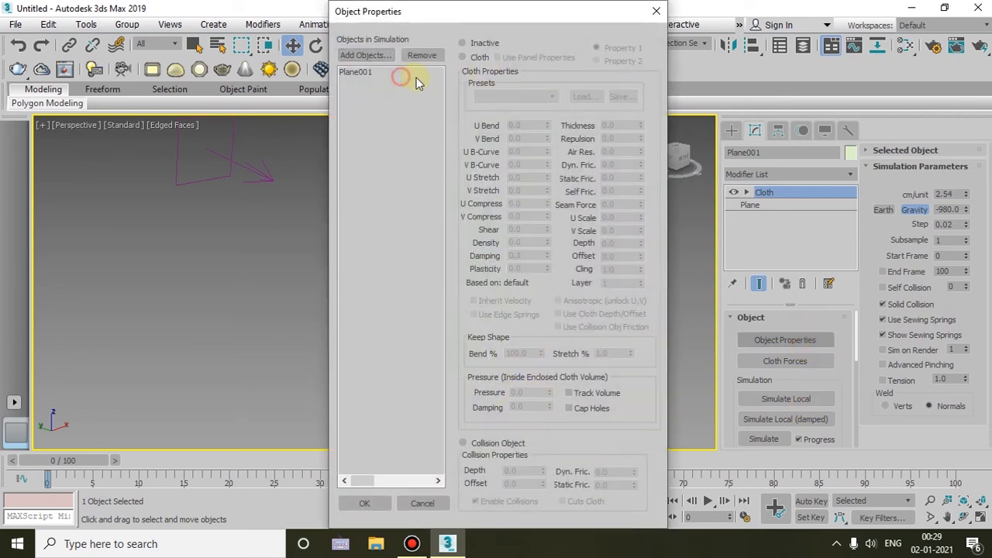
{"action": "left_click", "coordinate": [432, 77]}
{"action": "left_click", "coordinate": [525, 96]}
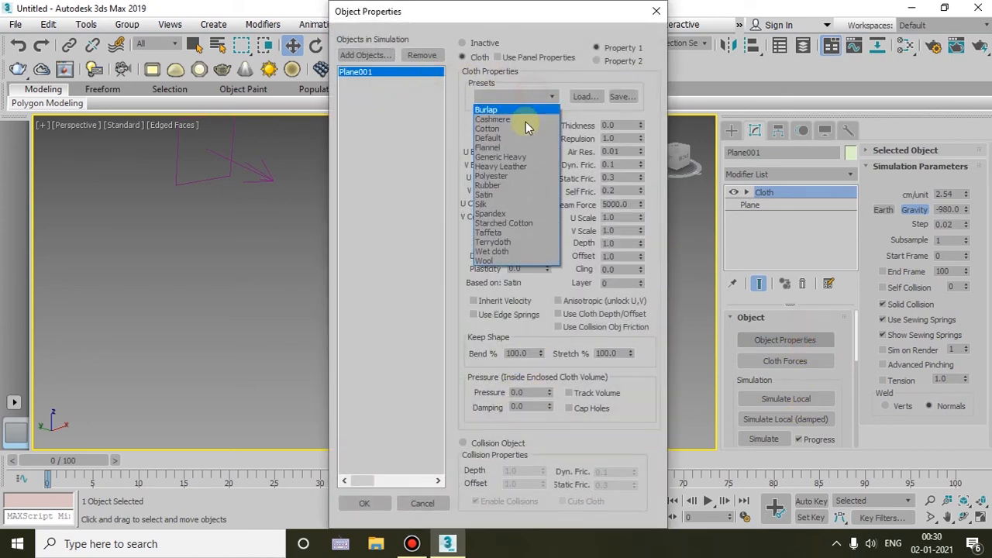
{"action": "left_click", "coordinate": [497, 204]}
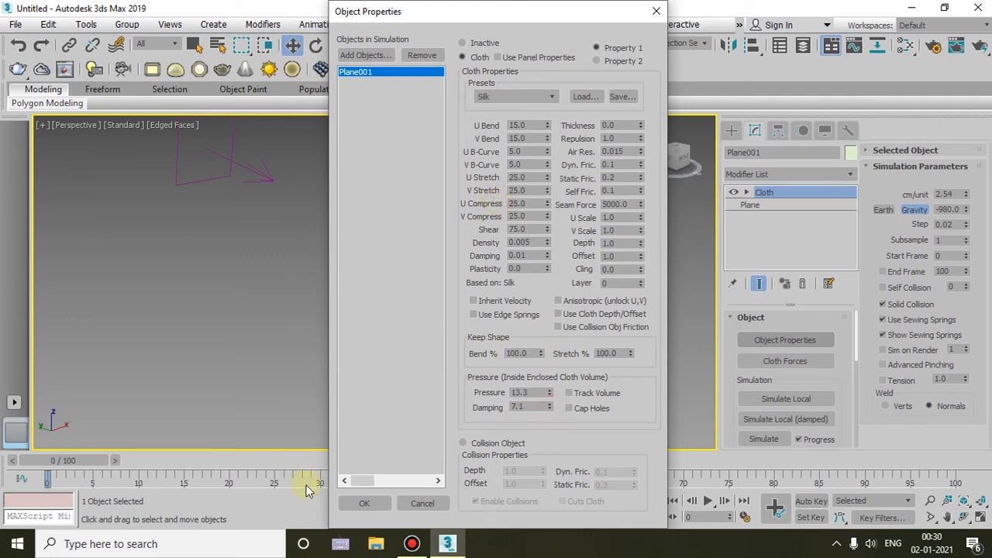
{"action": "left_click", "coordinate": [380, 503]}
Run the local simulation of the silk cloth in the wind, stopping and restarting it.
{"action": "left_click", "coordinate": [783, 400]}
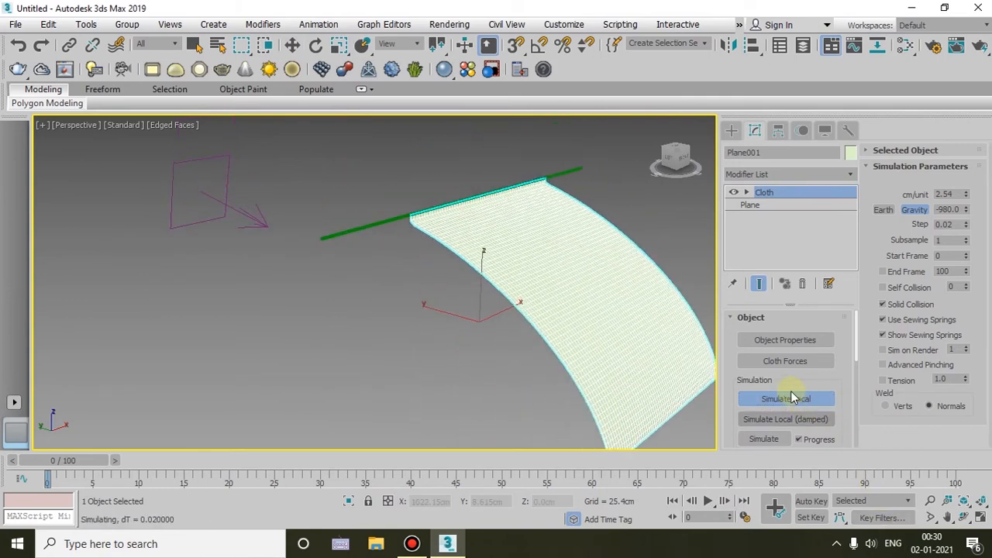
{"action": "left_click", "coordinate": [786, 399]}
{"action": "left_click", "coordinate": [786, 399]}
{"action": "left_click", "coordinate": [803, 399]}
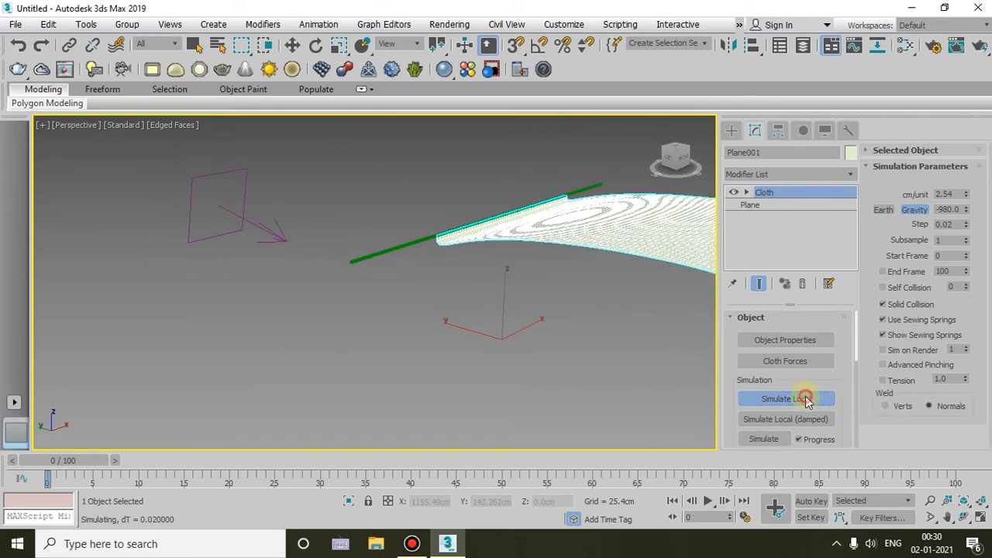
Examine the wind-blown cloth and its attachment along the green line, up close and from several angles.
{"action": "middle_click_drag", "start_coordinate": [514, 271], "coordinate": [498, 341]}
{"action": "scroll", "coordinate": [434, 307], "scroll_direction": "up", "scroll_amount": 3}
{"action": "mouse_move", "coordinate": [438, 302]}
{"action": "middle_mouse_down", "text": "alt"}
{"action": "mouse_move", "coordinate": [458, 323]}
{"action": "mouse_move", "coordinate": [458, 297]}
{"action": "middle_mouse_up", "text": "alt"}
{"action": "middle_click_drag", "start_coordinate": [443, 333], "coordinate": [518, 267], "text": "alt"}
{"action": "scroll", "coordinate": [418, 289], "scroll_direction": "up", "scroll_amount": 3}
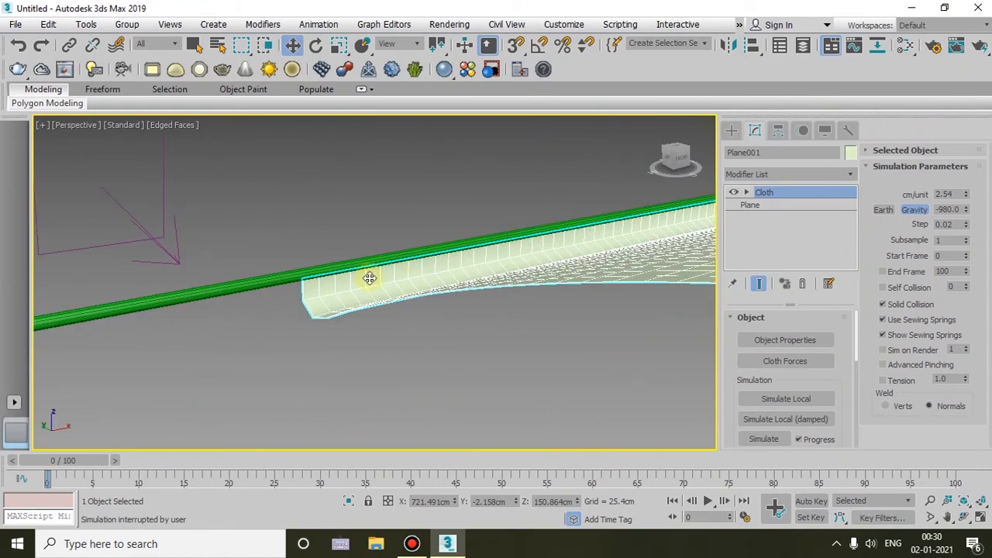
{"action": "middle_click_drag", "start_coordinate": [366, 284], "coordinate": [344, 324], "text": "alt"}
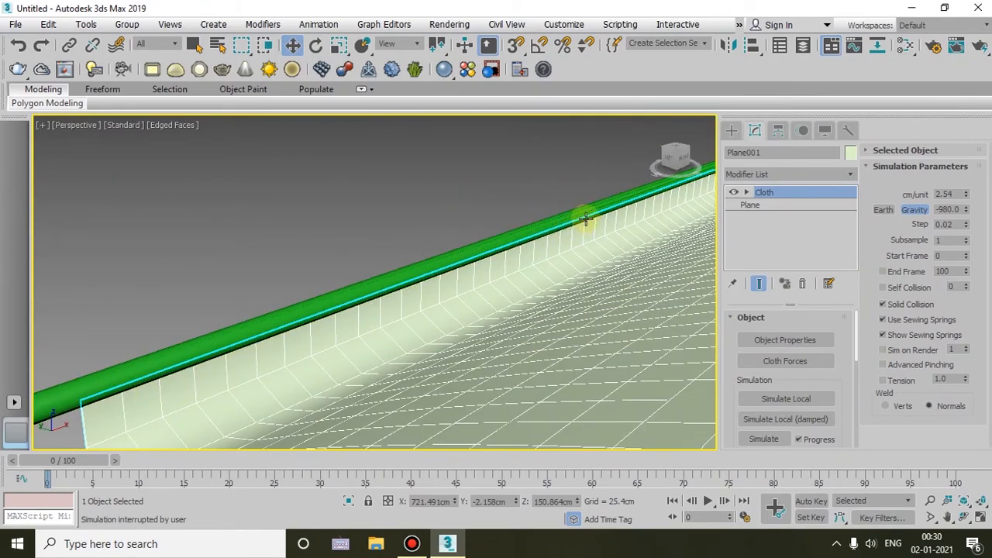
{"action": "scroll", "coordinate": [589, 217], "scroll_direction": "down", "scroll_amount": 2}
{"action": "scroll", "coordinate": [446, 269], "scroll_direction": "down", "scroll_amount": 4}
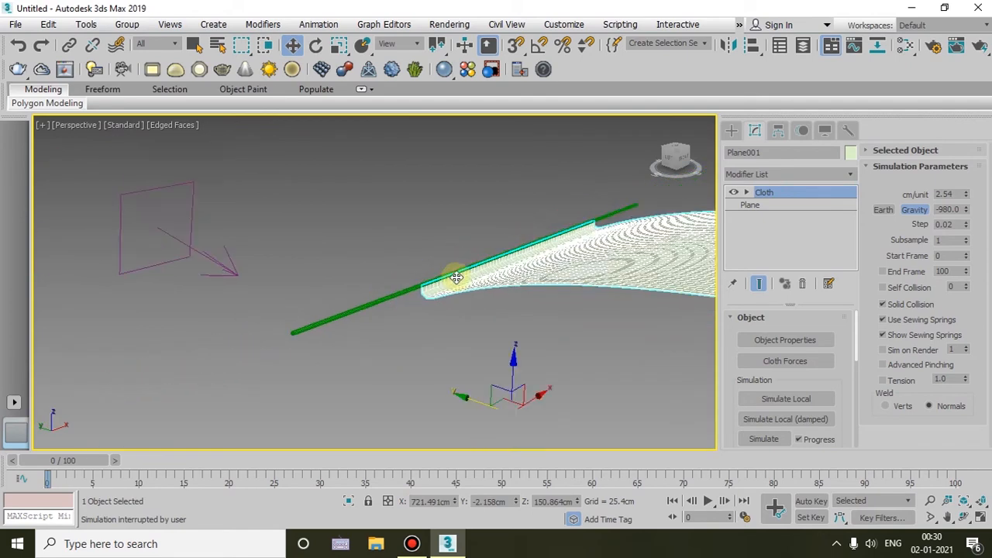
{"action": "scroll", "coordinate": [457, 277], "scroll_direction": "down", "scroll_amount": 2}
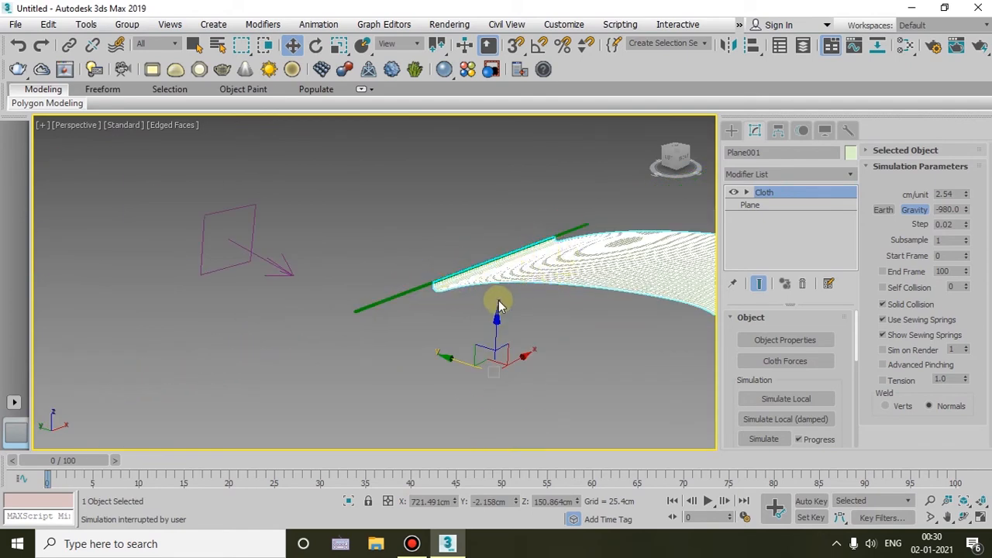
{"action": "middle_click_drag", "start_coordinate": [554, 315], "coordinate": [558, 387], "text": "alt"}
{"action": "scroll", "coordinate": [535, 318], "scroll_direction": "up", "scroll_amount": 5}
{"action": "scroll", "coordinate": [500, 334], "scroll_direction": "down", "scroll_amount": 5}
{"action": "scroll", "coordinate": [798, 368], "scroll_direction": "down", "scroll_amount": 3}
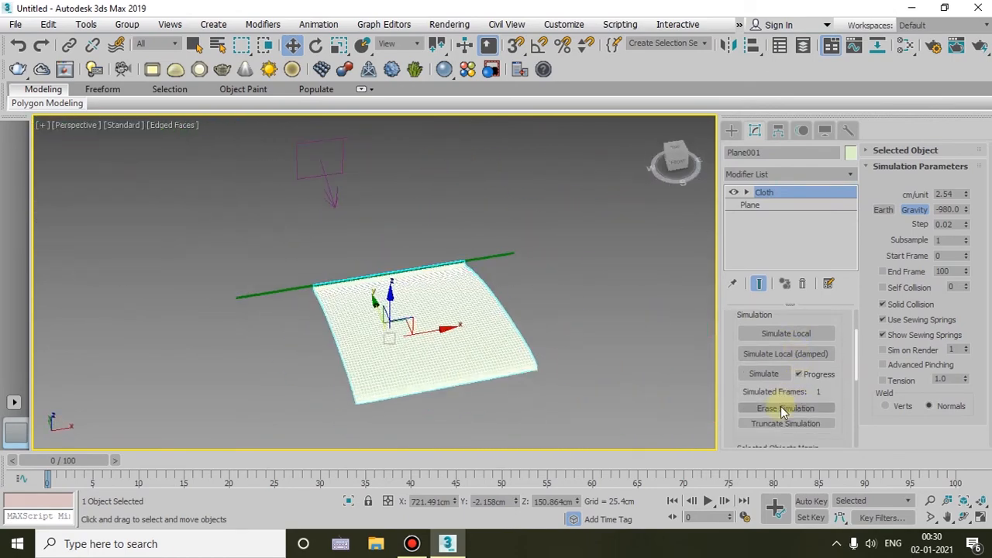
Erase the stored cloth simulation and deselect the cloth.
{"action": "left_click", "coordinate": [781, 408]}
{"action": "left_click", "coordinate": [537, 270]}
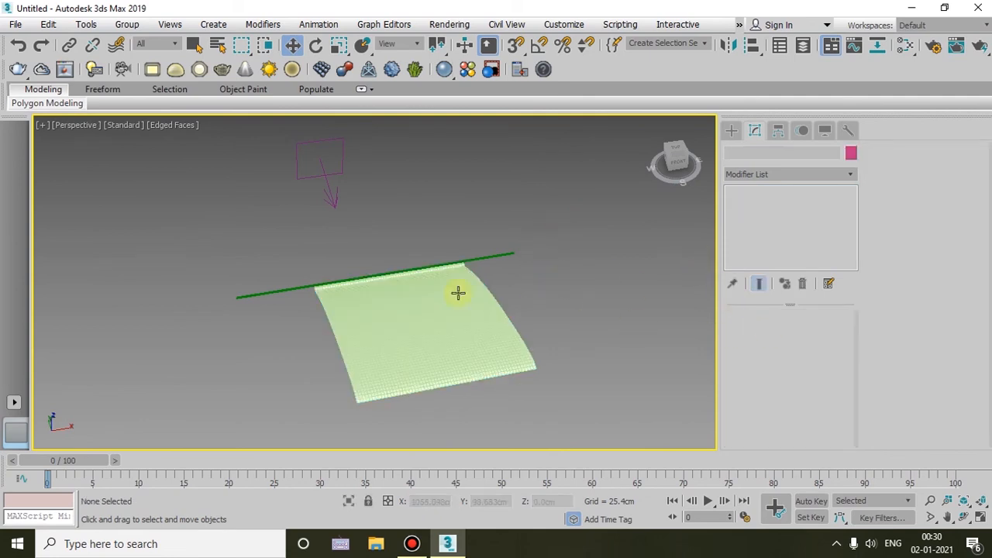
{"action": "left_click", "coordinate": [318, 208]}
Undo the latest changes step by step back to an earlier simulated state of the selected cloth.
{"action": "key", "text": "ctrl+z"}
{"action": "key", "text": "ctrl+z"}
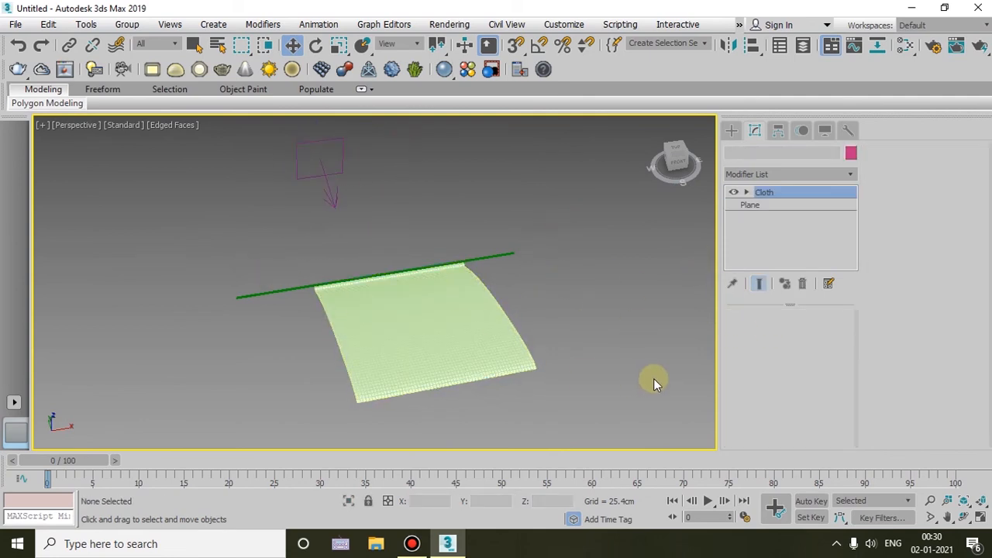
{"action": "key", "text": "ctrl+z"}
{"action": "key", "text": "ctrl+z"}
{"action": "key", "text": "ctrl+z"}
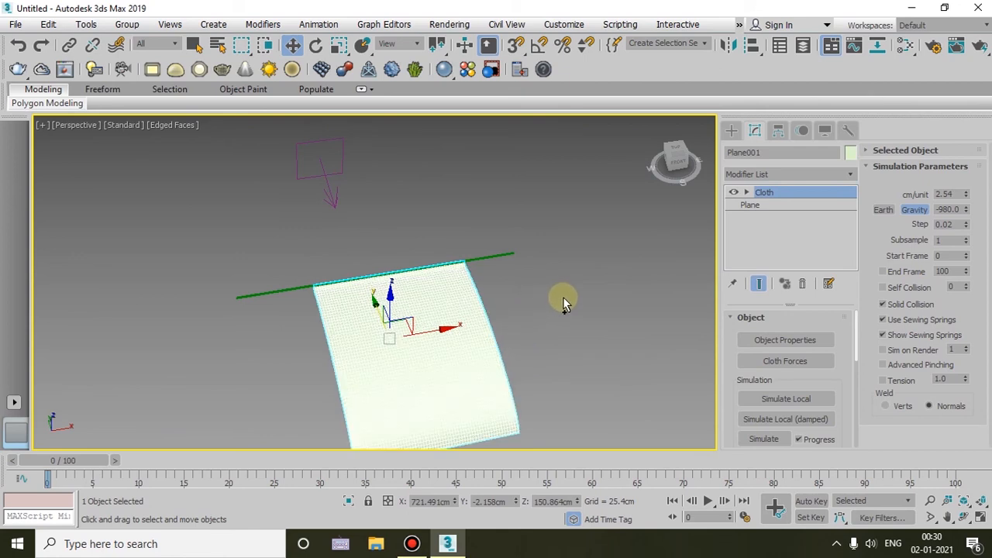
{"action": "middle_click_drag", "start_coordinate": [496, 315], "coordinate": [420, 327], "text": "alt"}
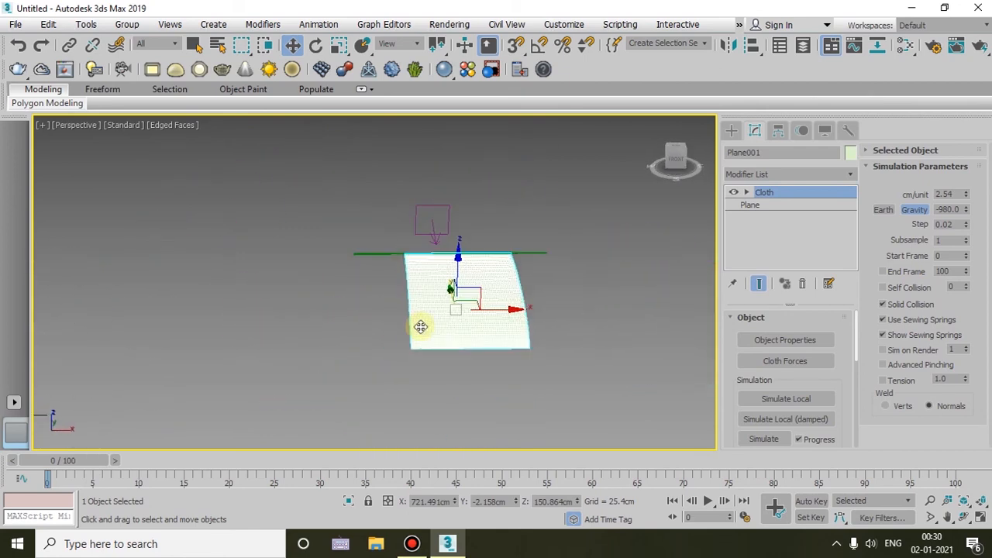